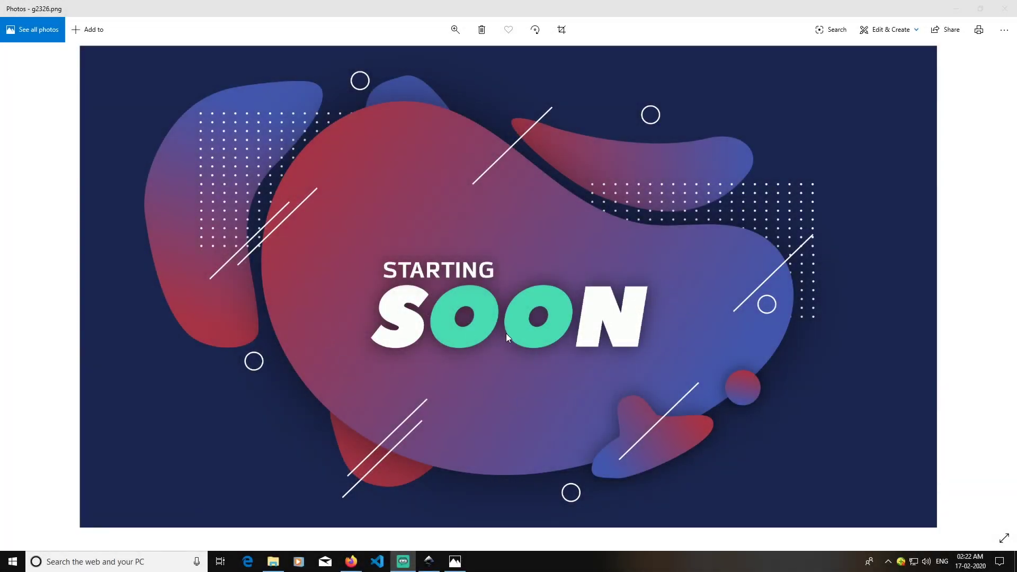
Switch to the Inkscape document and turn off the page border in the document properties.
left_click(957, 8)
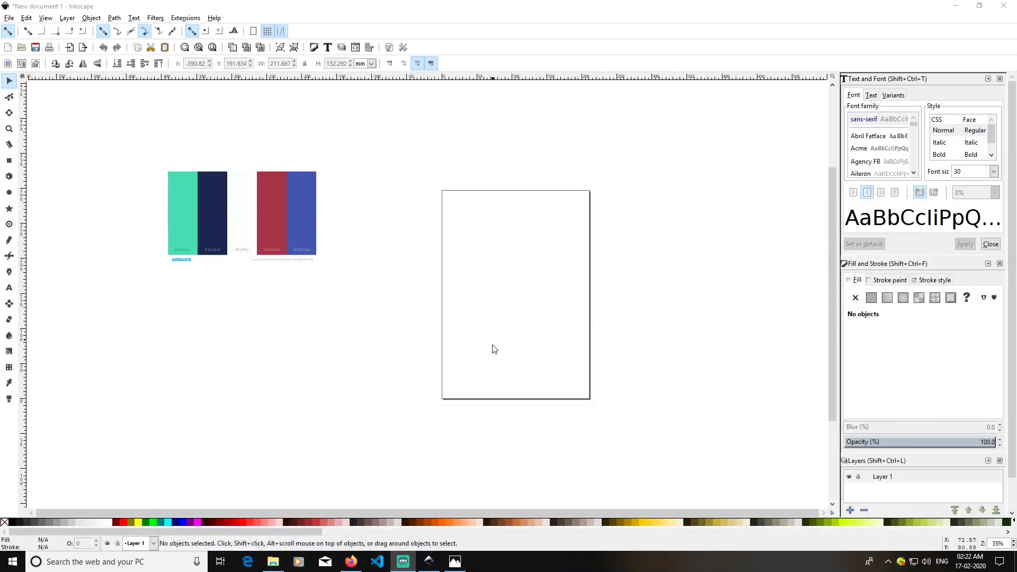
left_click(9, 18)
left_click(56, 189)
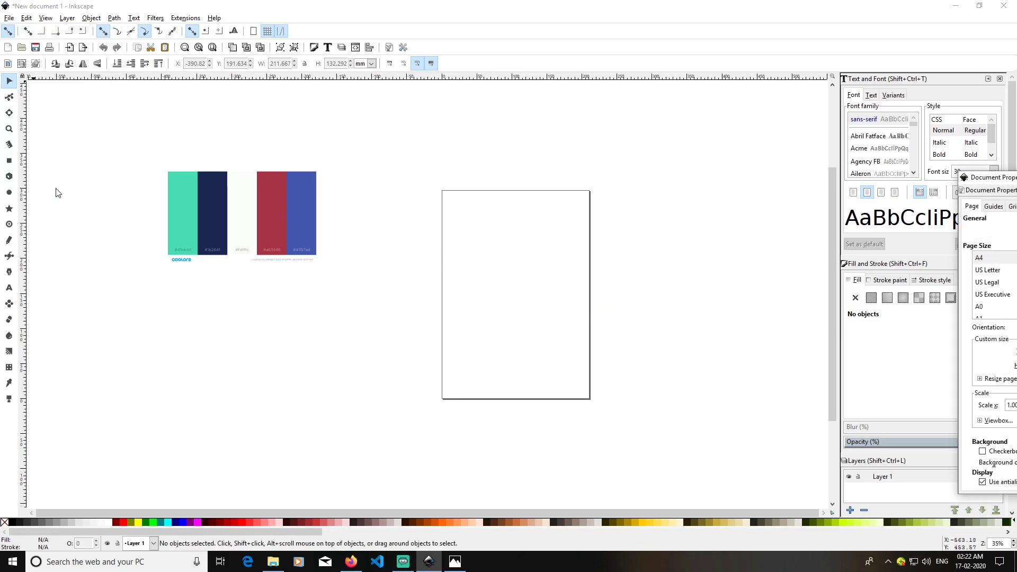
left_click_drag(1003, 179, 469, 155)
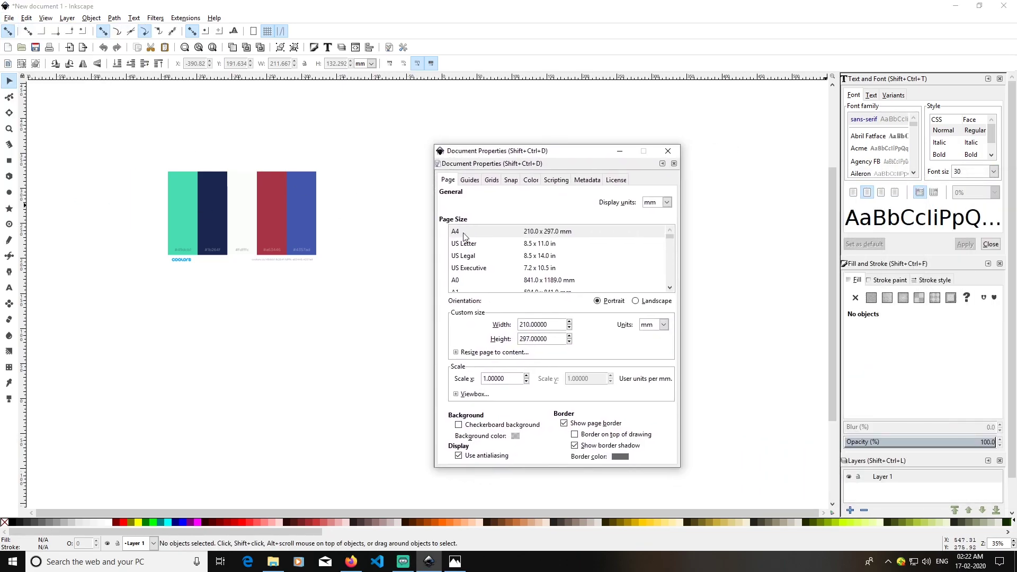
left_click(565, 424)
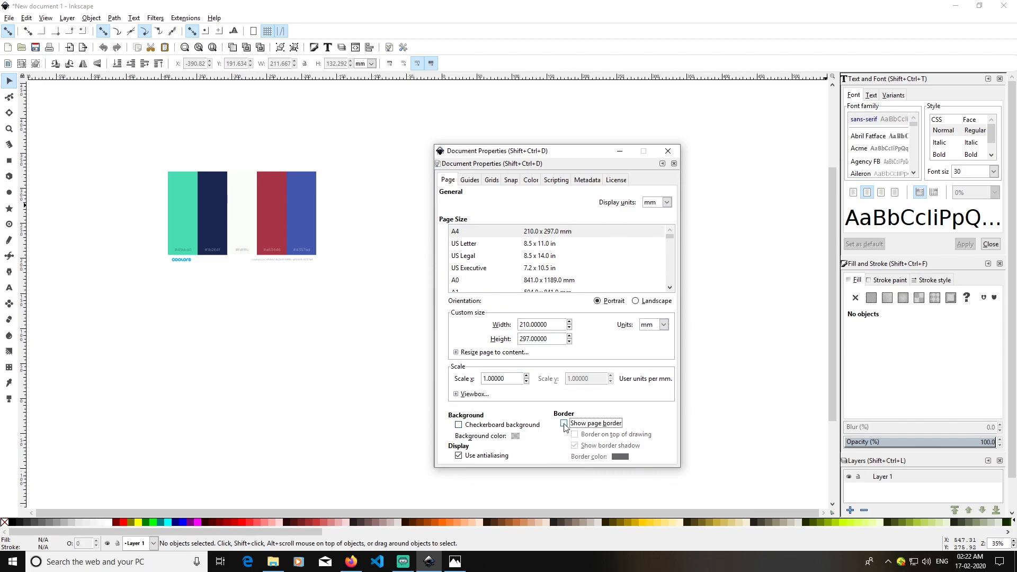
left_click(676, 149)
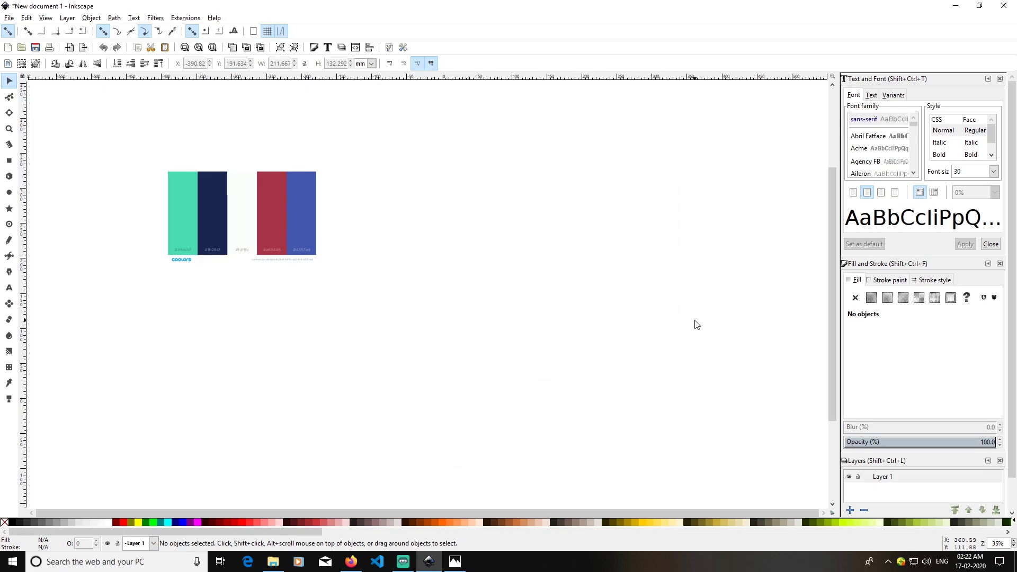
Draw a rectangle about 547 by 192 mm below the colour palette and fill it with the palette's dark navy.
left_click(9, 161)
left_click_drag(250, 288, 633, 423)
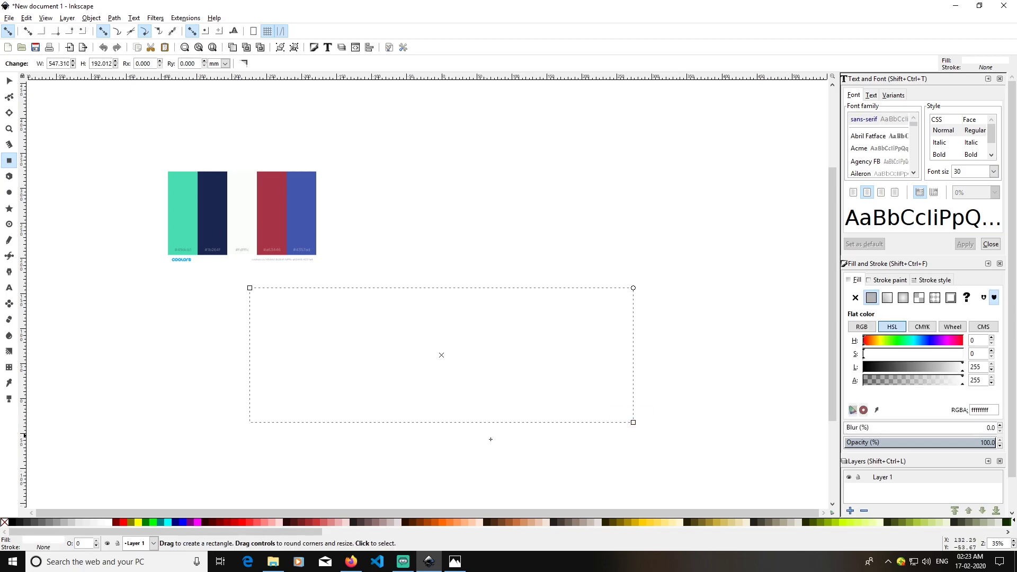
left_click(10, 523)
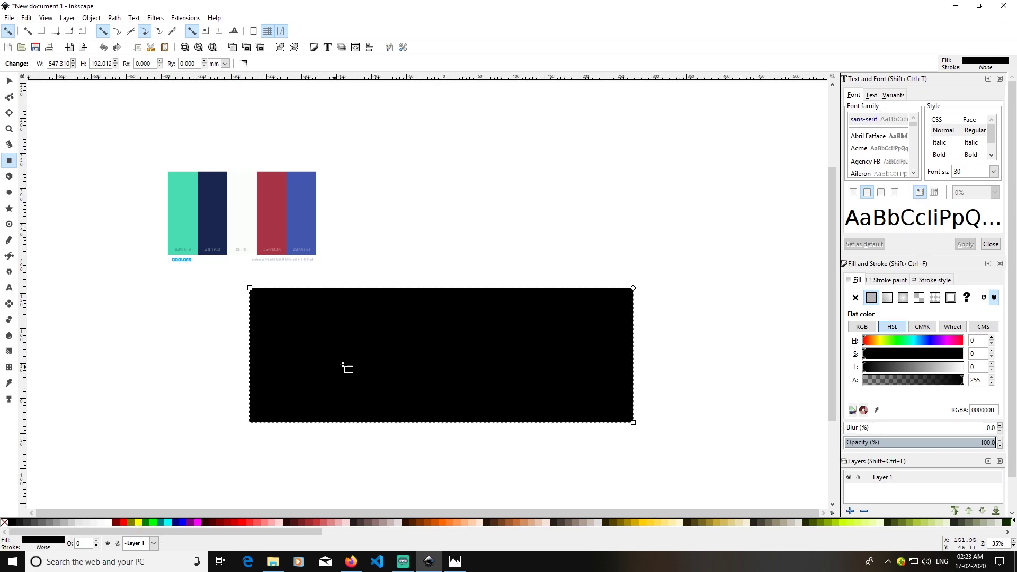
left_click(9, 383)
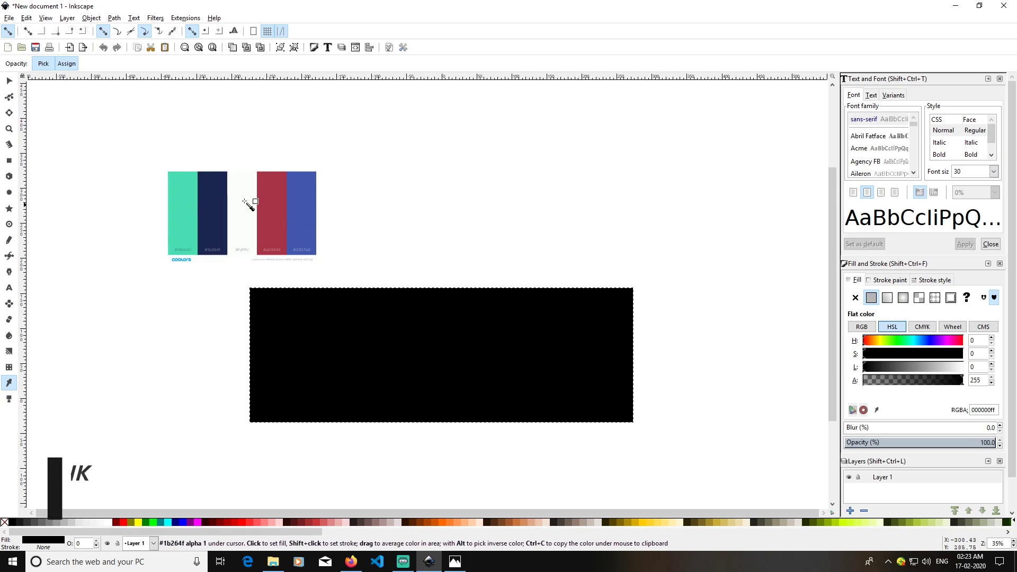
left_click(182, 233)
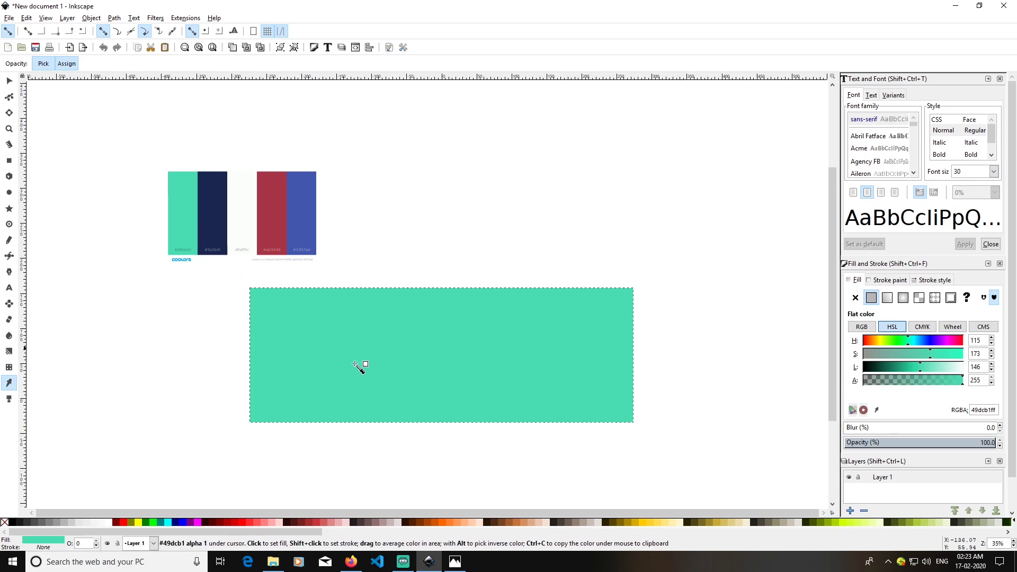
left_click(215, 230)
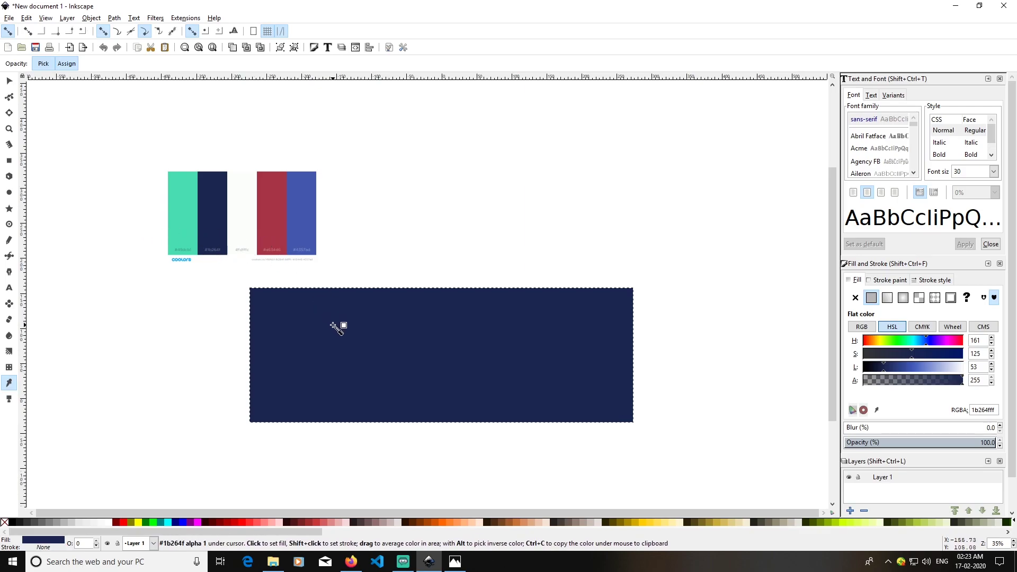
Resize the navy rectangle to 1920 by 1080 px, with pixels as the unit.
left_click(11, 80)
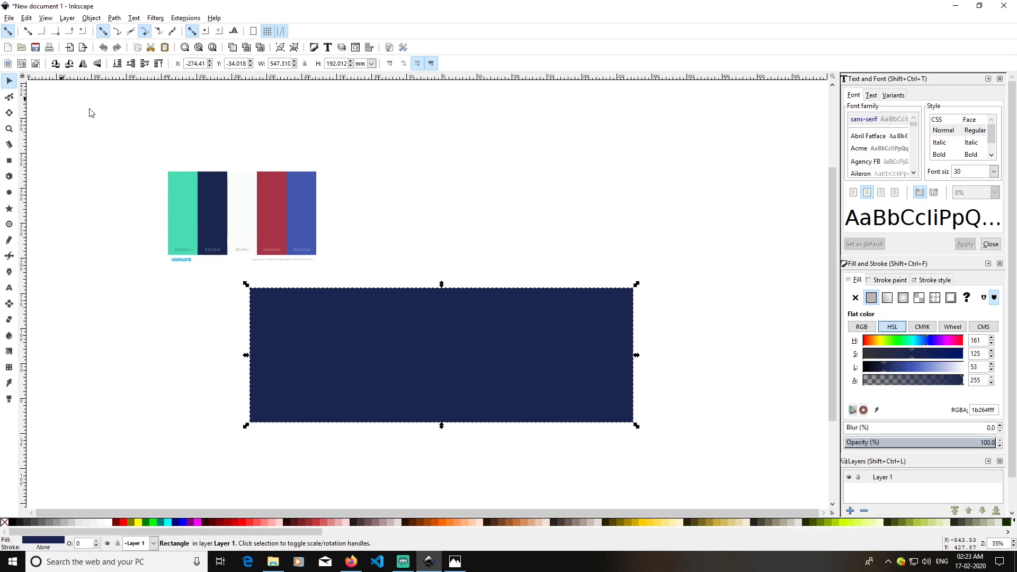
left_click_drag(476, 367, 482, 358)
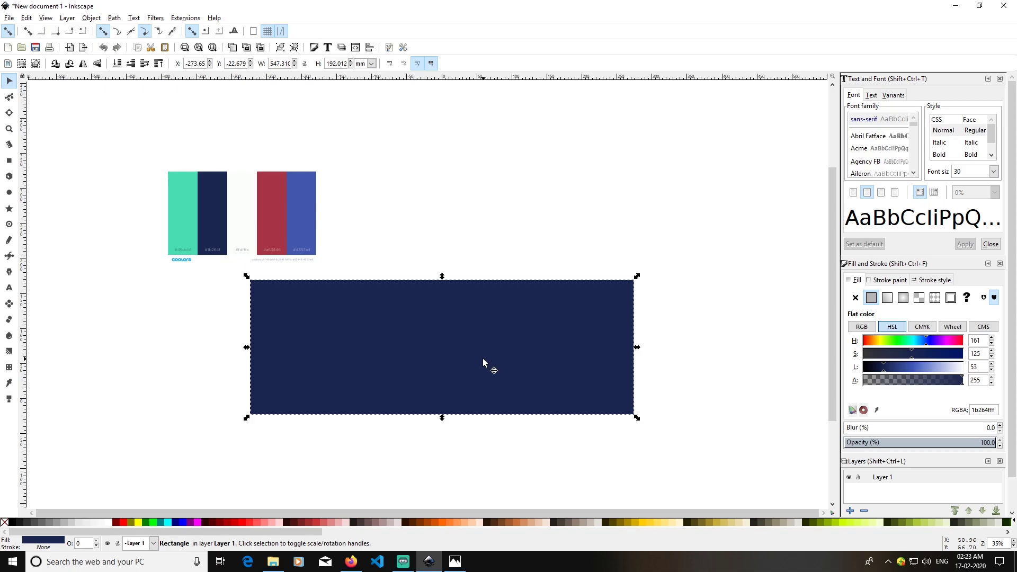
left_click(371, 63)
left_click(364, 143)
key("Escape")
left_click(518, 348)
double_click(289, 64)
key("ctrl+a")
key("BackSpace")
type("1920")
triple_click(338, 64)
type("725")
type("1080")
key("Return")
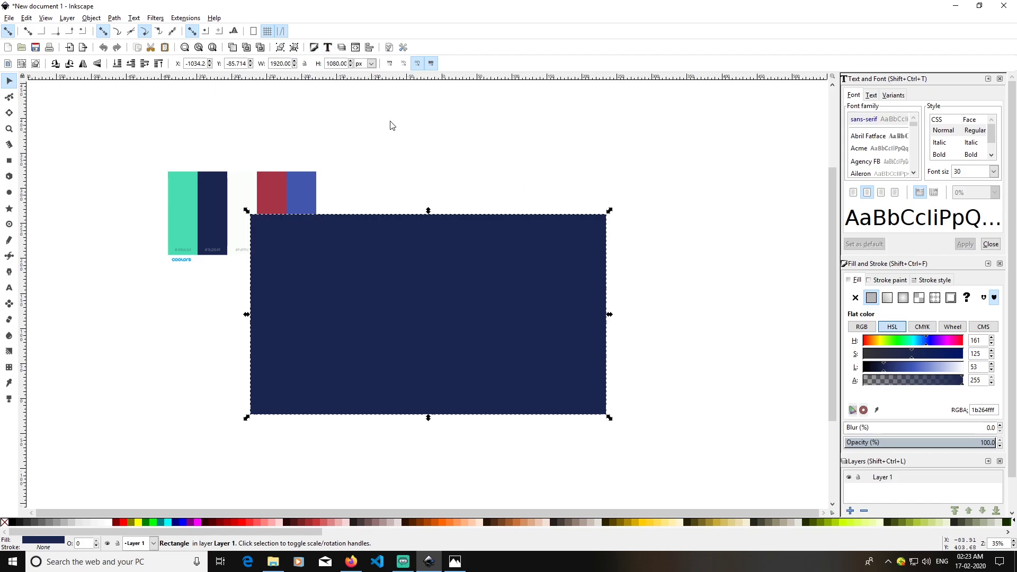
Move the navy rectangle down so it clears the colour palette, and deselect it.
left_click(666, 230)
left_click_drag(465, 351, 450, 415)
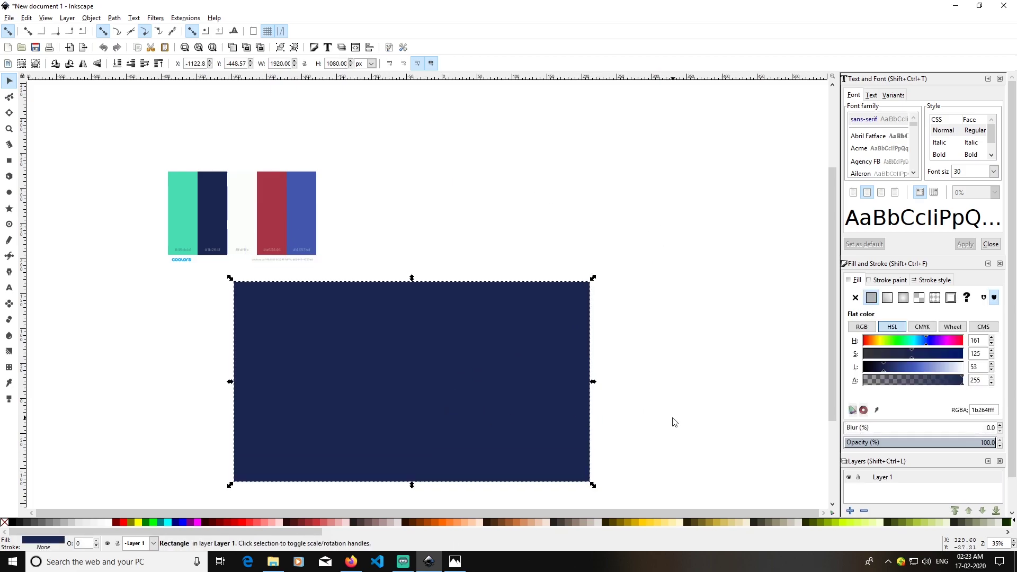
left_click(659, 427)
key("space")
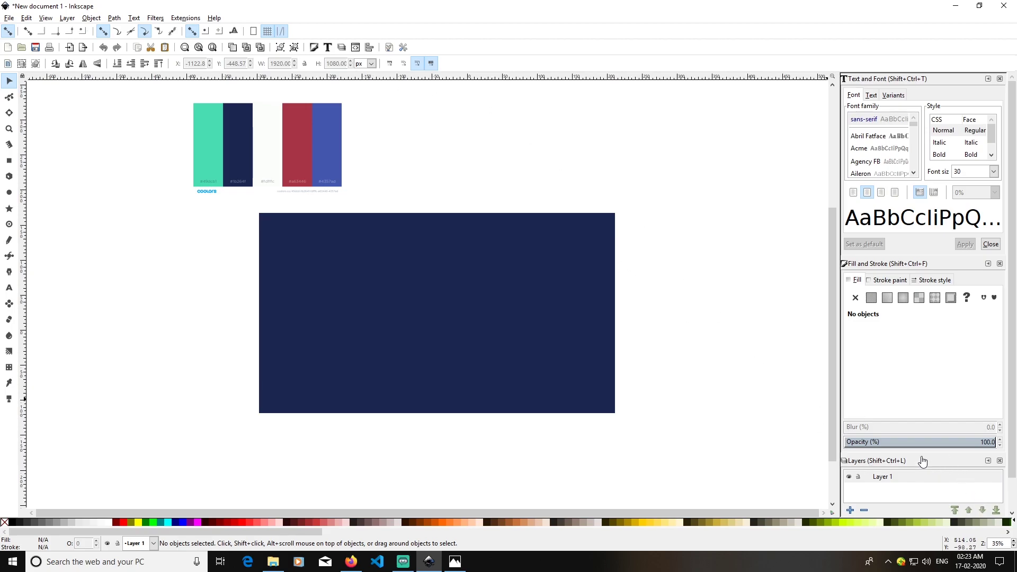
Add a new layer above Layer 1, lock Layer 1, and test that the navy background cannot be moved.
left_click(341, 49)
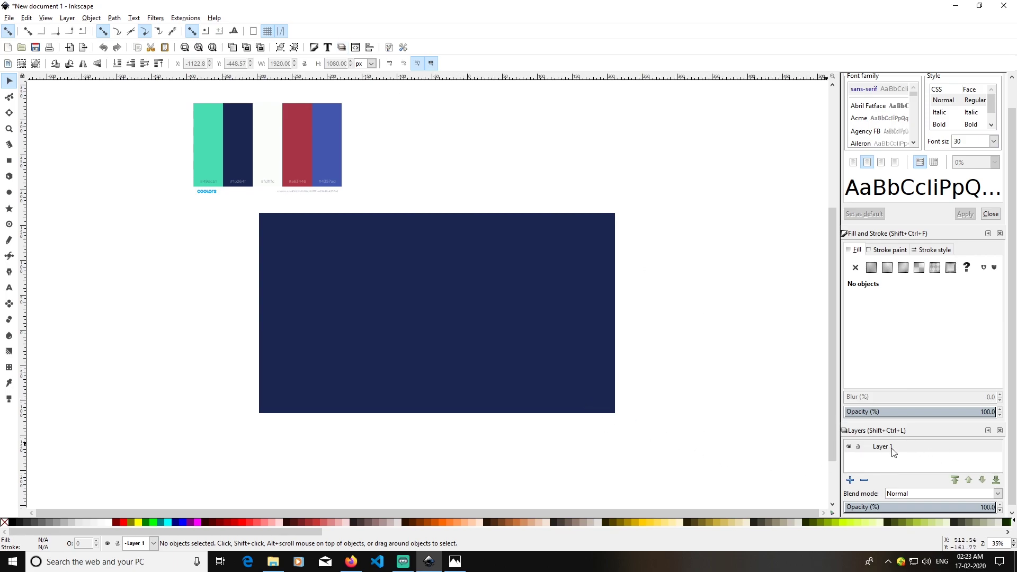
left_click(480, 338)
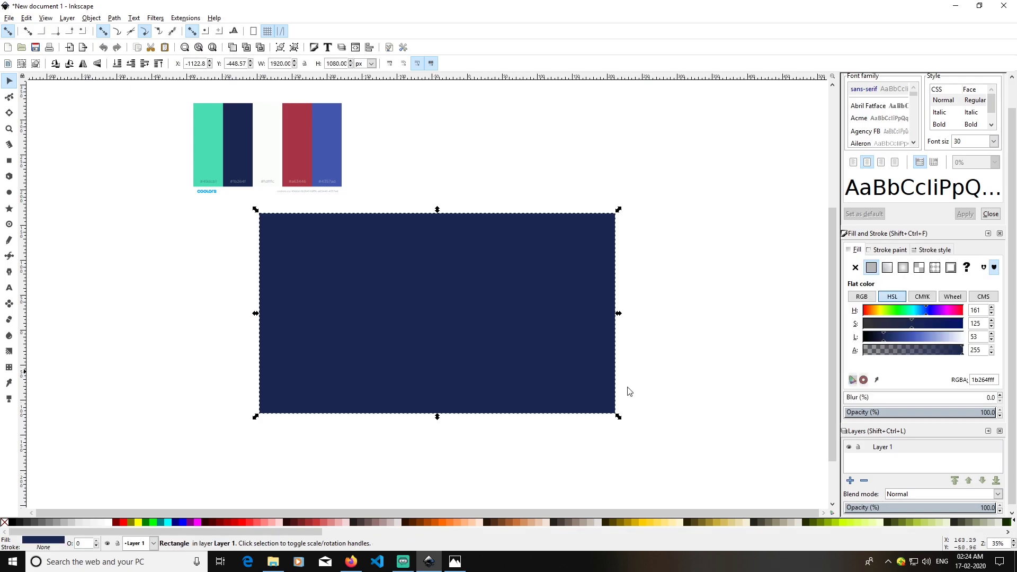
left_click(904, 453)
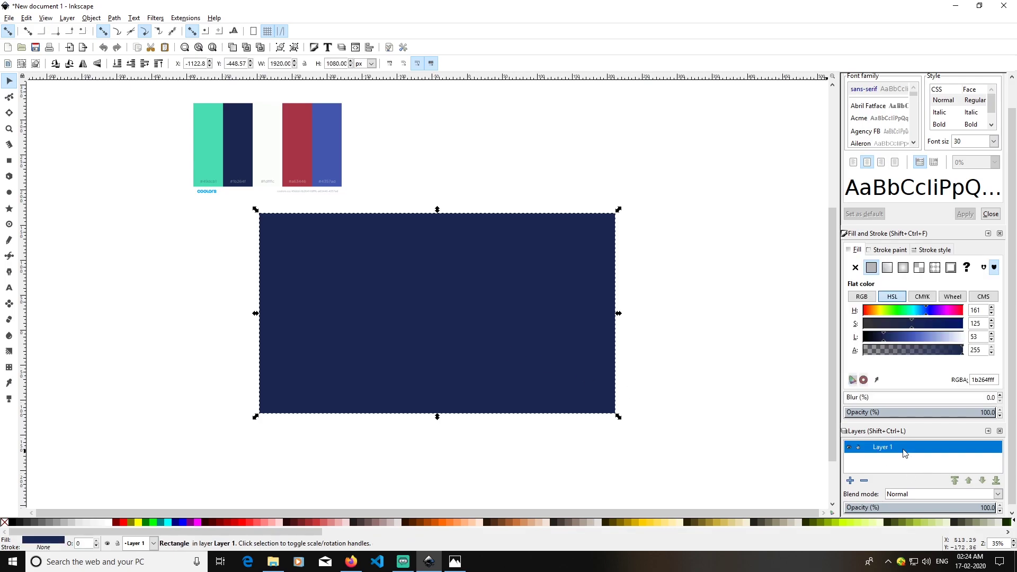
left_click(850, 481)
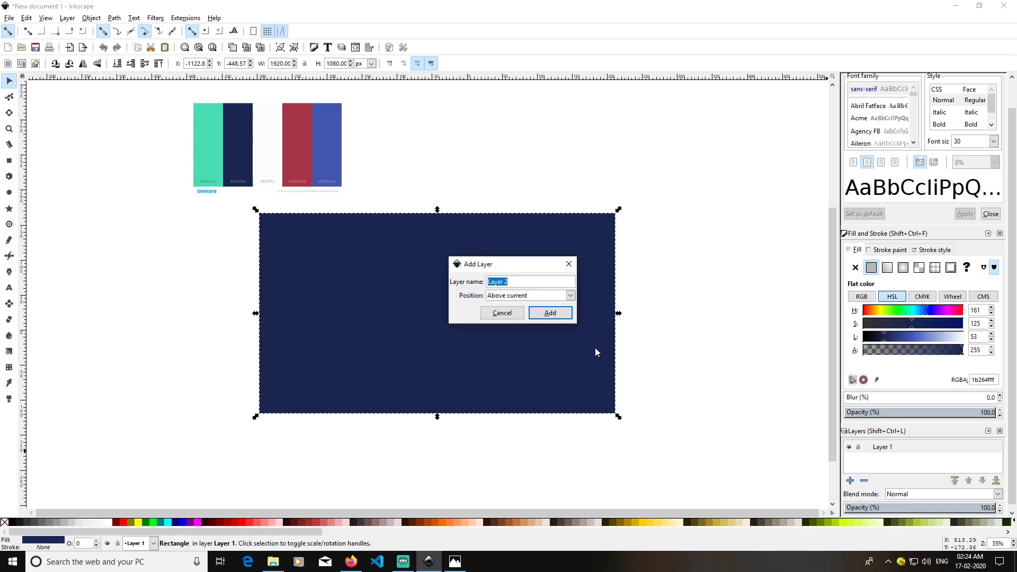
left_click(548, 313)
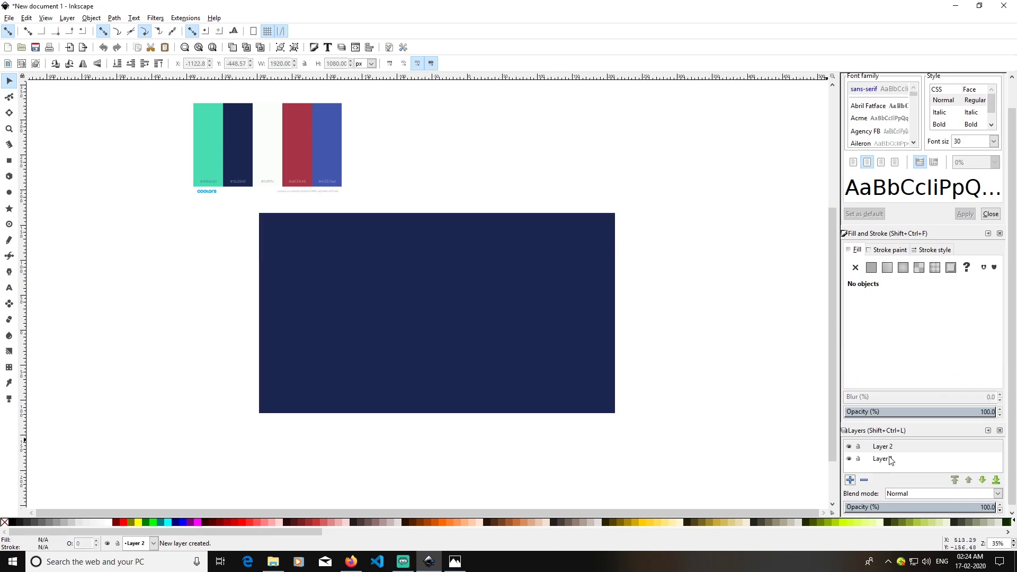
left_click(858, 459)
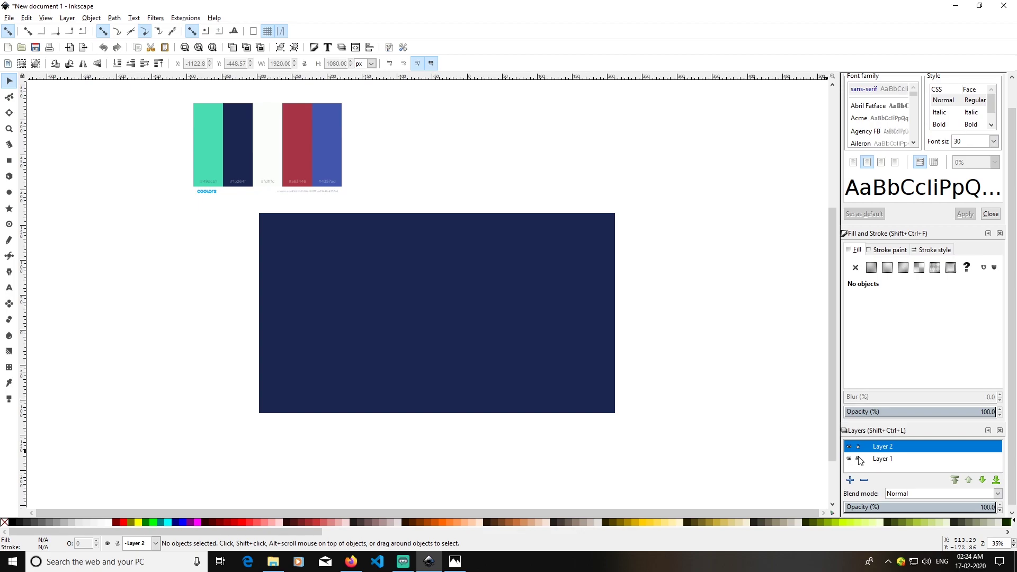
left_click_drag(423, 317, 297, 316)
left_click_drag(406, 344, 509, 310)
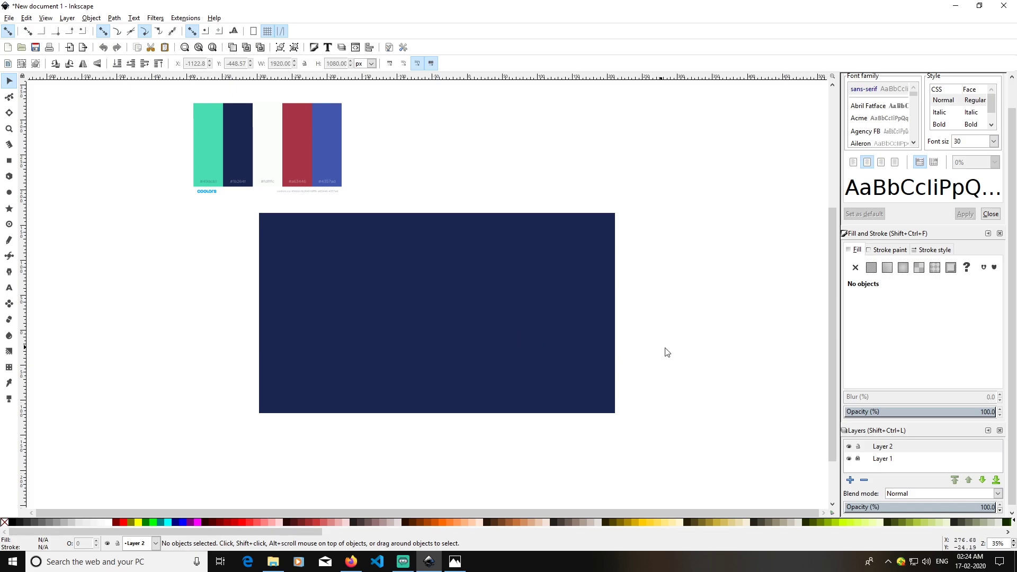
Add two separate text objects near the middle of the navy background, "STARTING" and "SOON" below it.
left_click(9, 288)
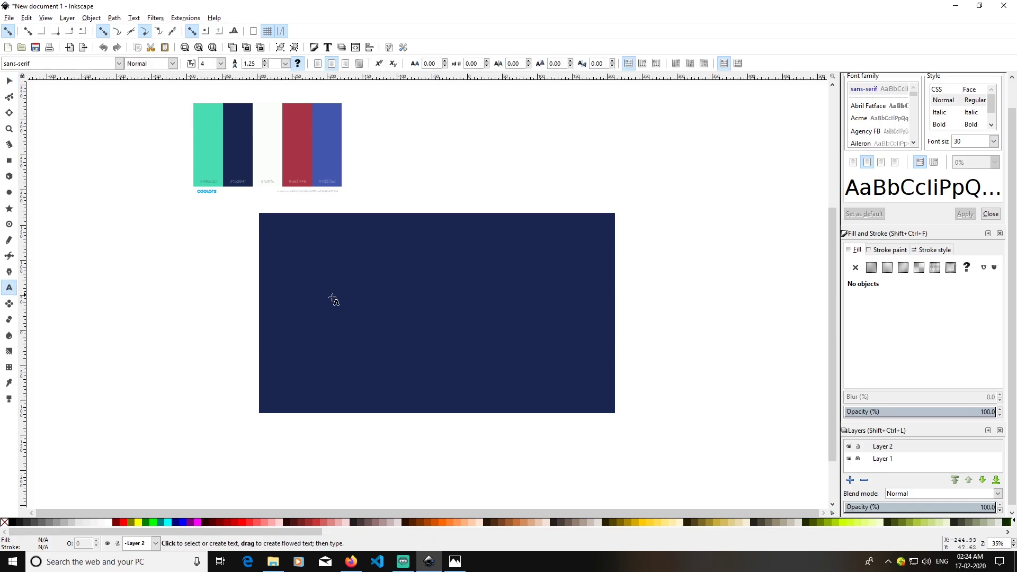
left_click(397, 318)
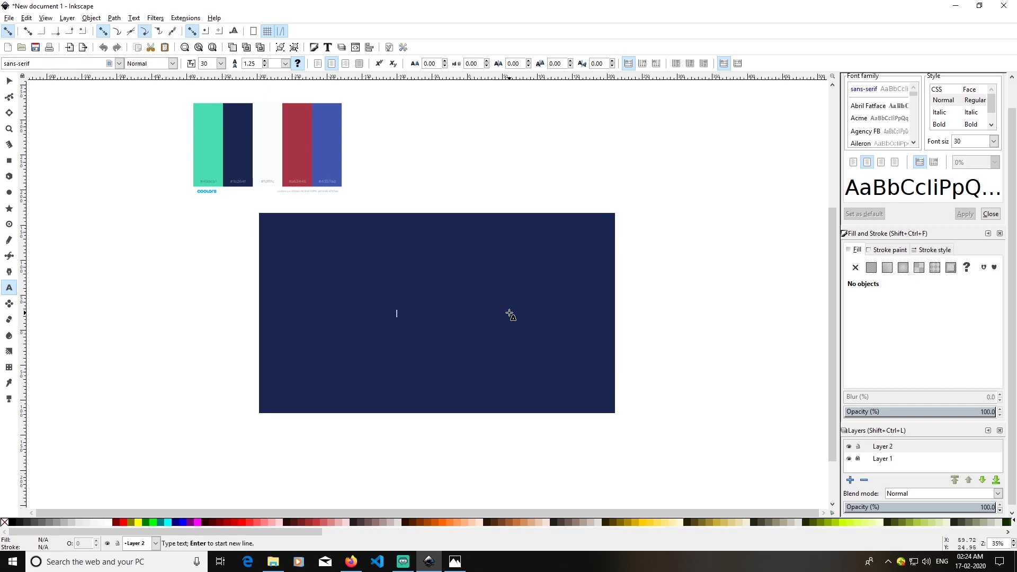
type("STA")
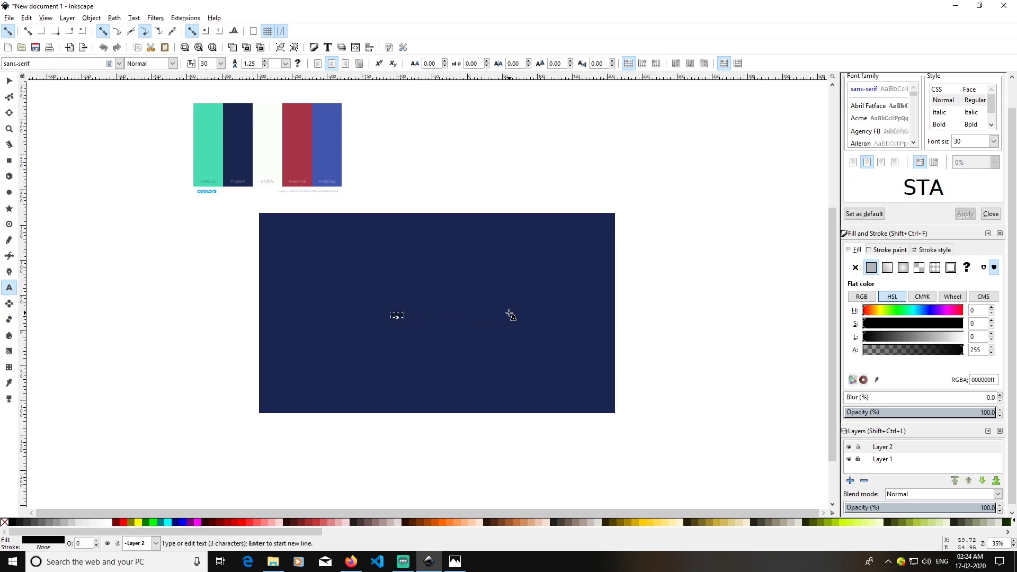
type("RTING")
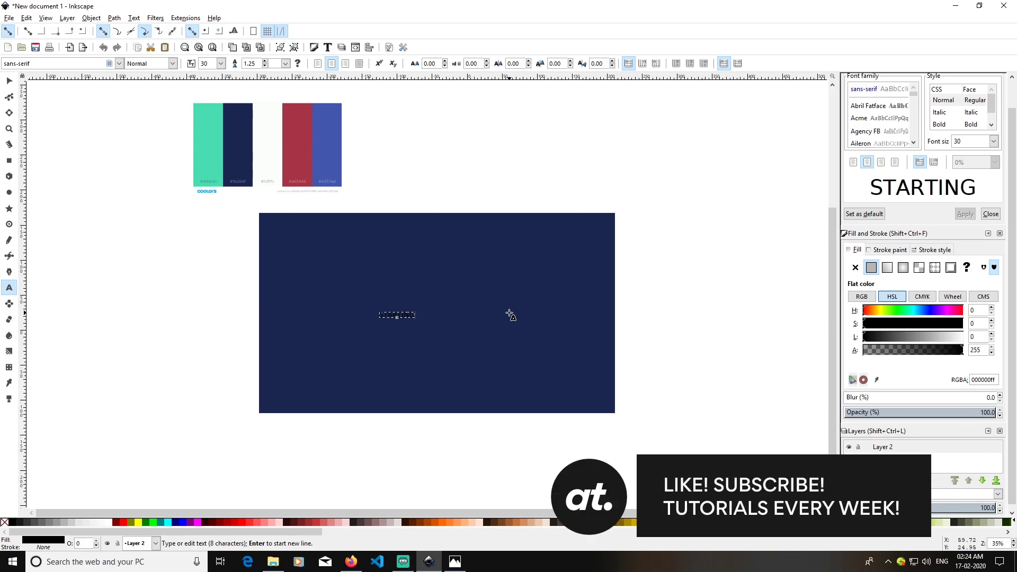
left_click(382, 333)
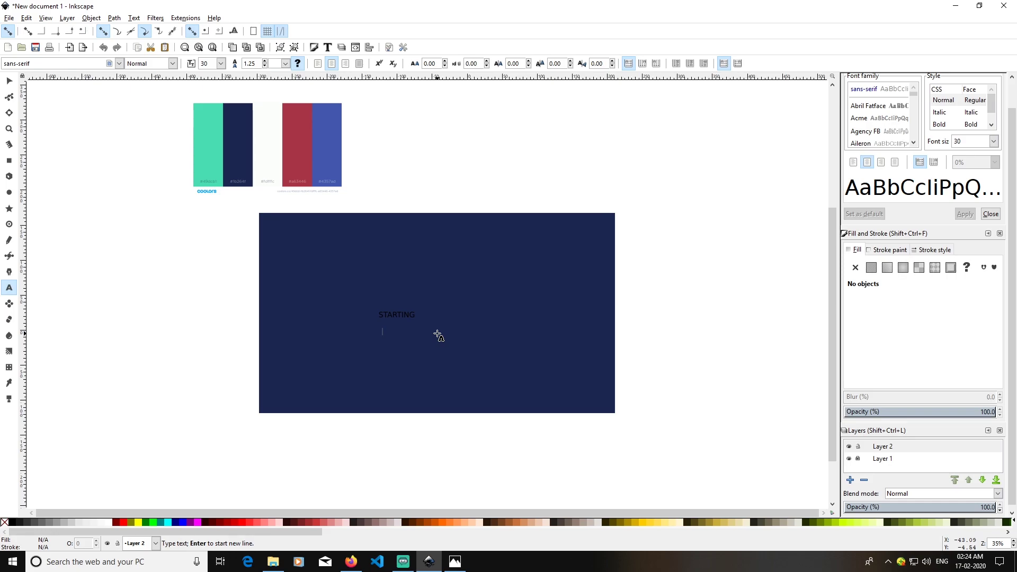
type("SOON")
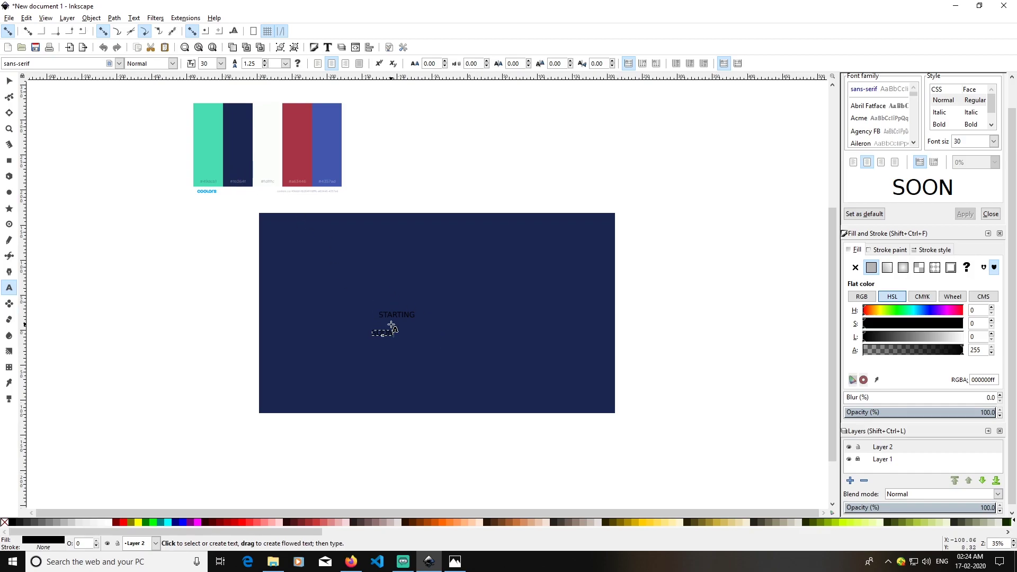
Fill the "SOON" text with the off-white sampled from the colour palette.
left_click(9, 81)
left_click(355, 327)
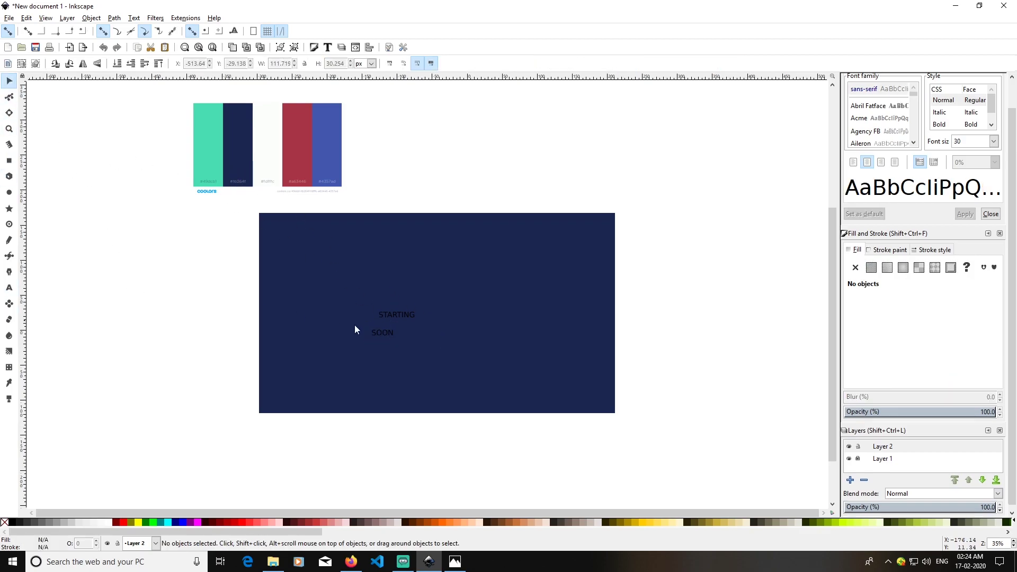
left_click(384, 337)
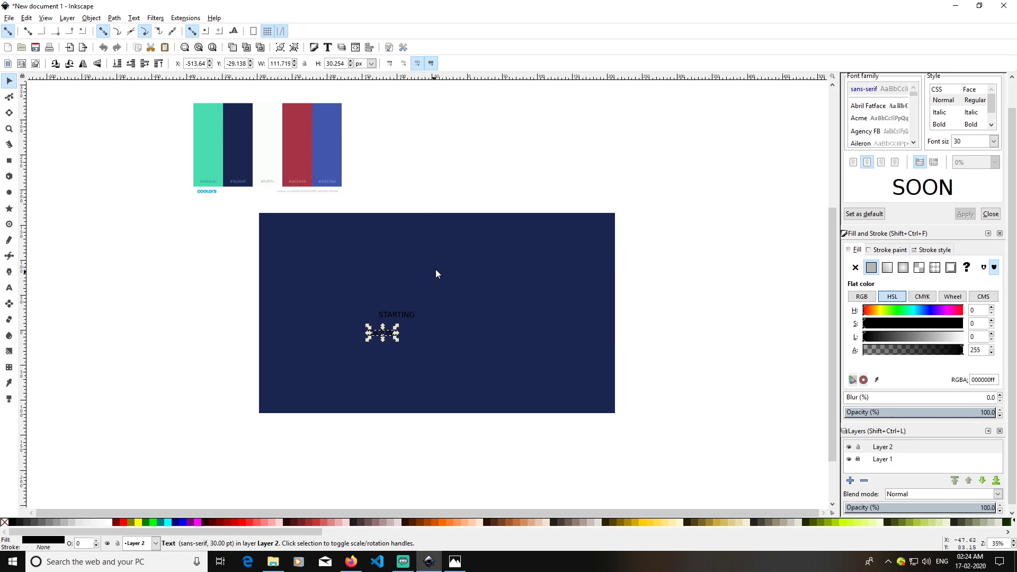
key("d")
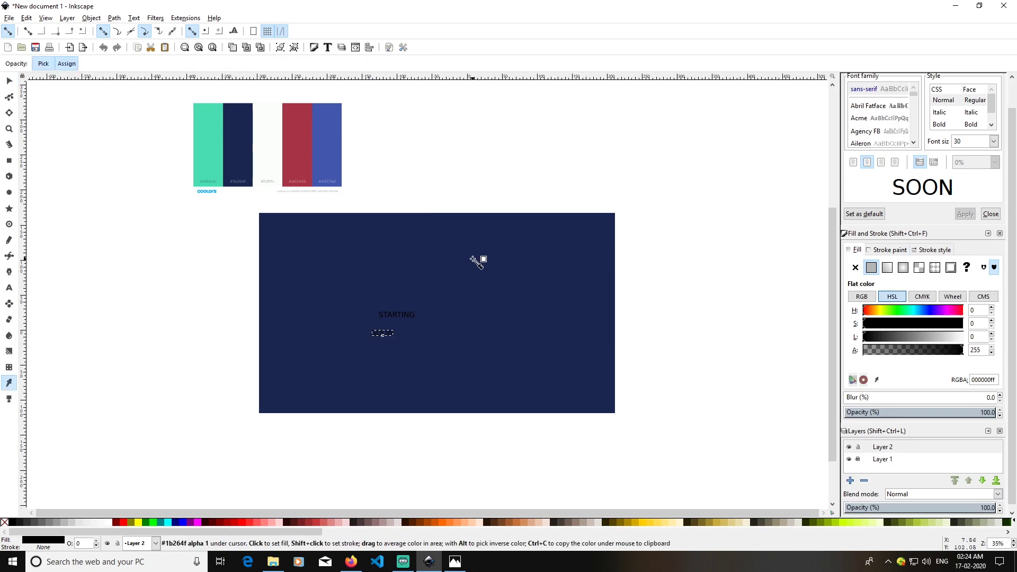
left_click(263, 151)
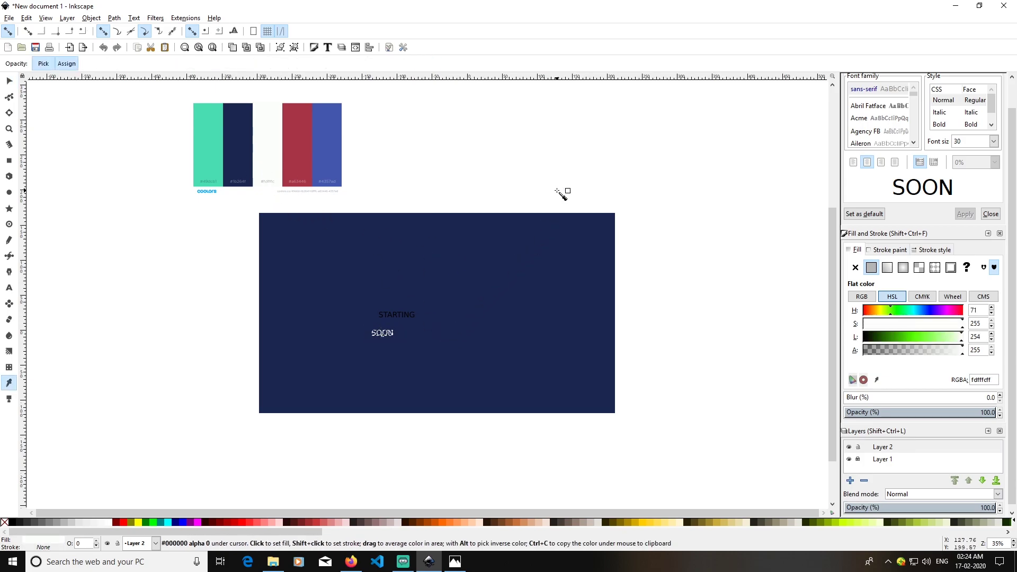
key("s")
left_click(658, 305)
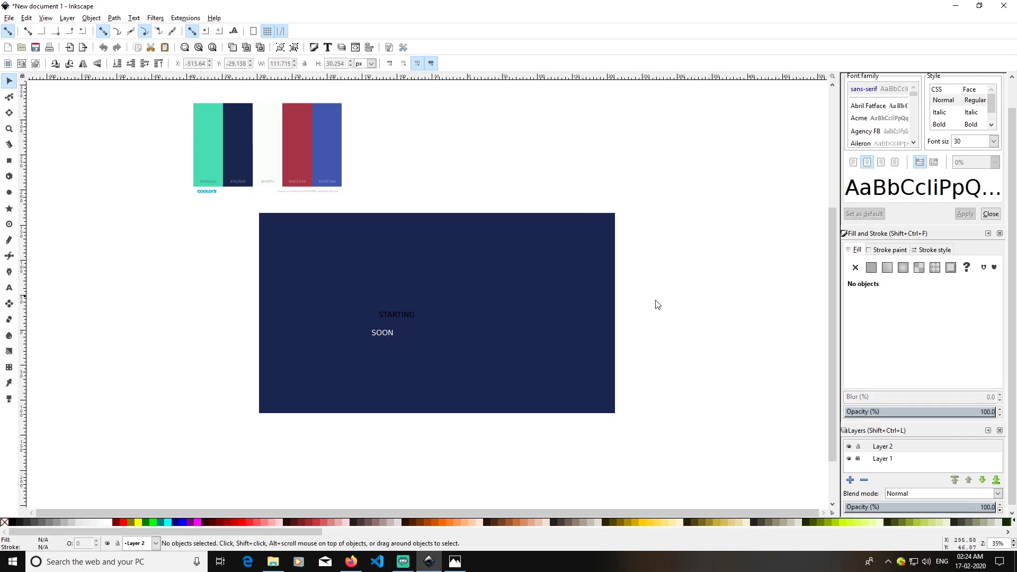
Fill the "STARTING" text with the off-white sampled from the colour palette, and deselect it.
left_click(402, 315)
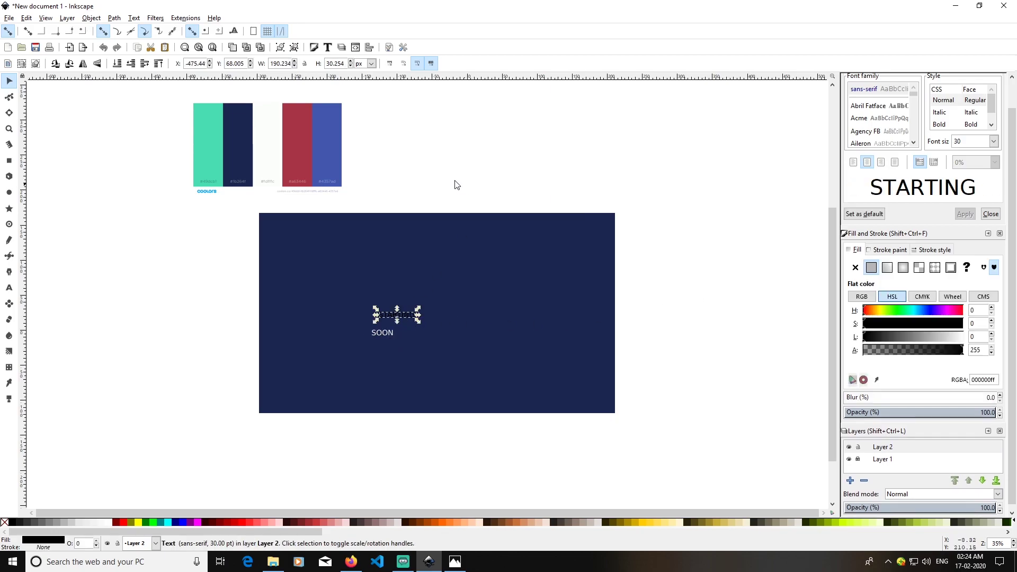
key("d")
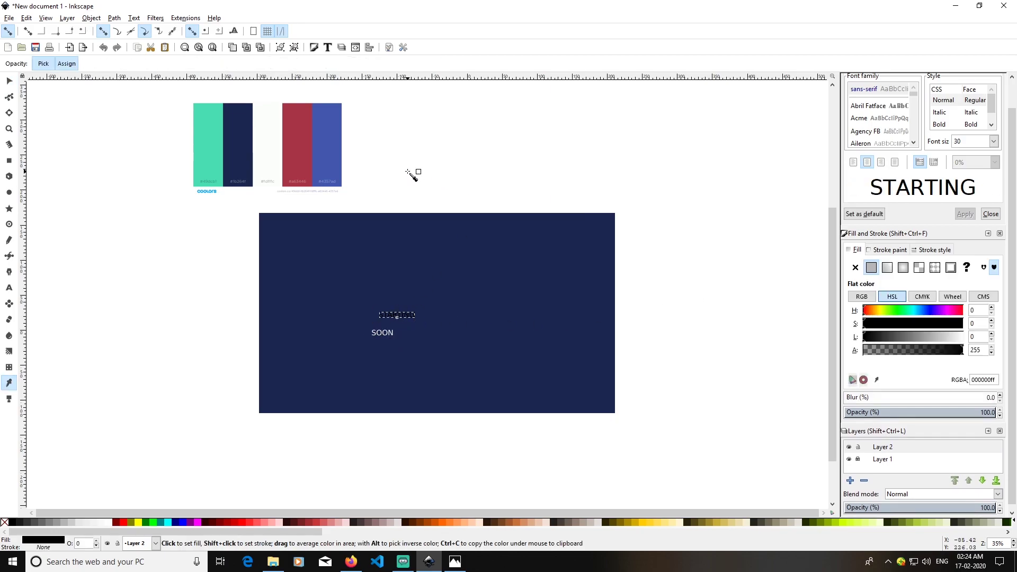
left_click(274, 157)
key("s")
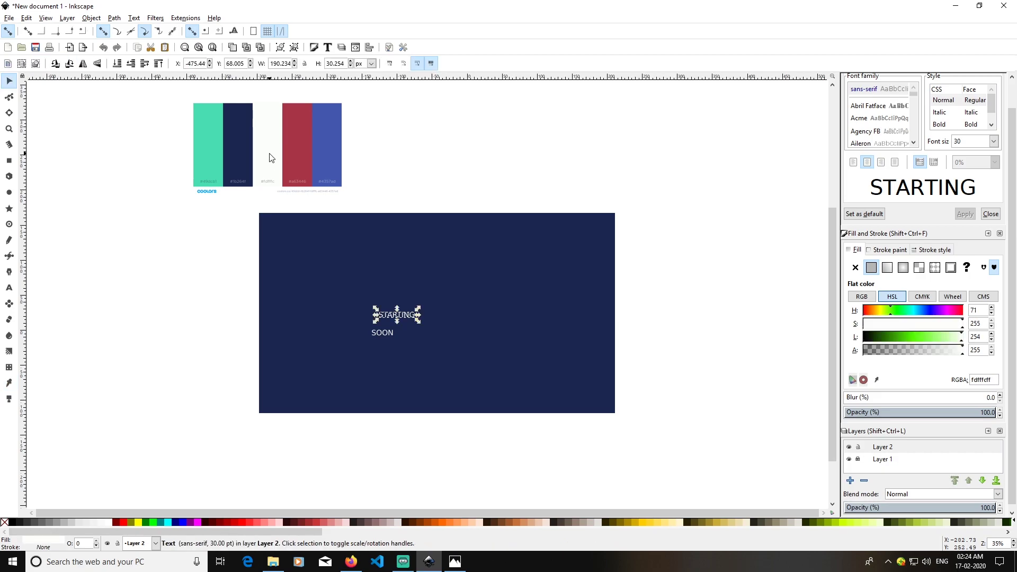
left_click(477, 318)
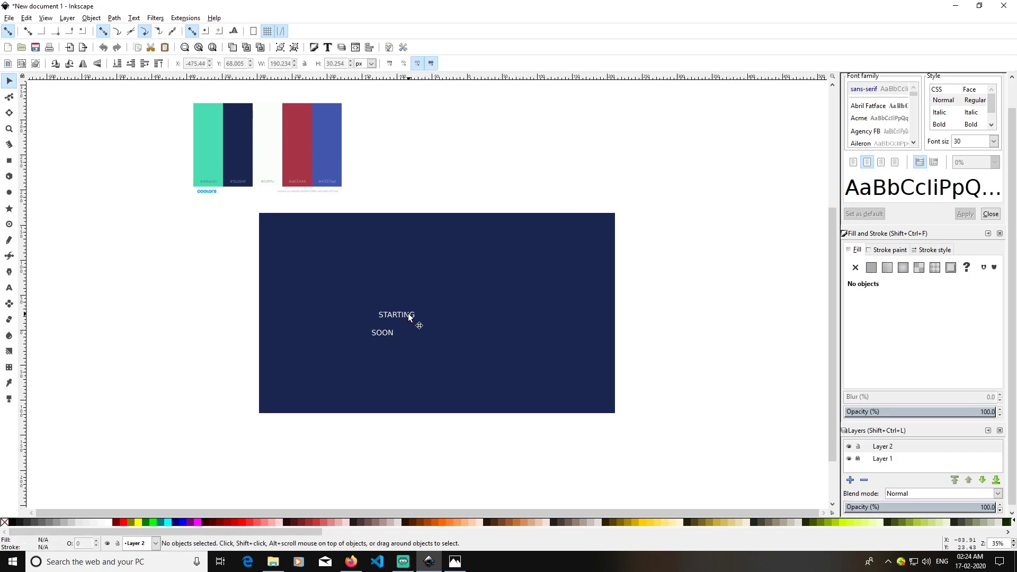
Move "STARTING" slightly higher on the navy background and place "SOON" just beneath it.
mouse_move(408, 313)
left_mouse_down()
mouse_move(401, 301)
mouse_move(418, 324)
mouse_move(408, 320)
left_mouse_up()
left_click(690, 348)
left_click(386, 334)
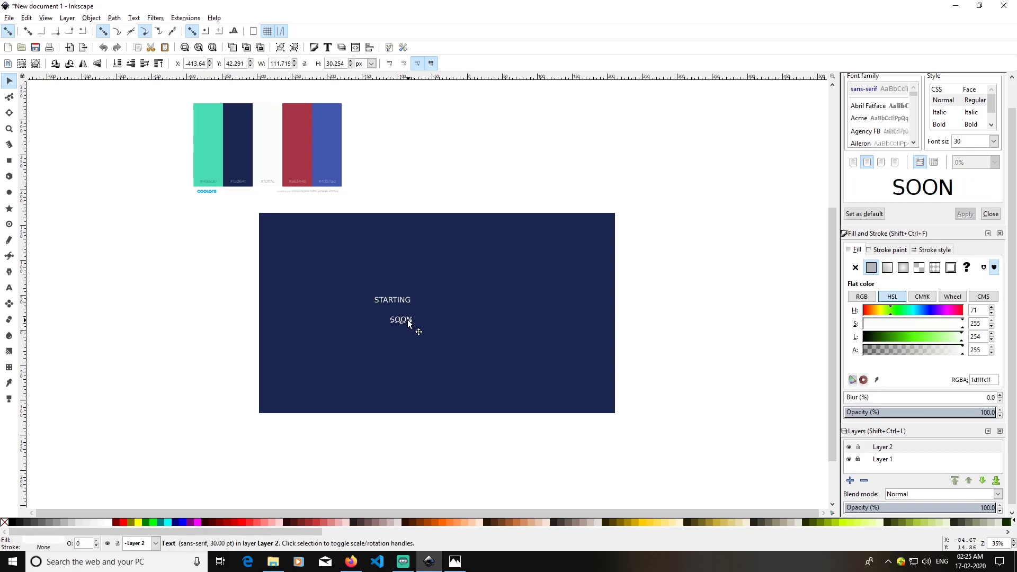
Enlarge the "SOON" text proportionally to about 460 px wide and 125 px high, and deselect it.
key("ctrl")
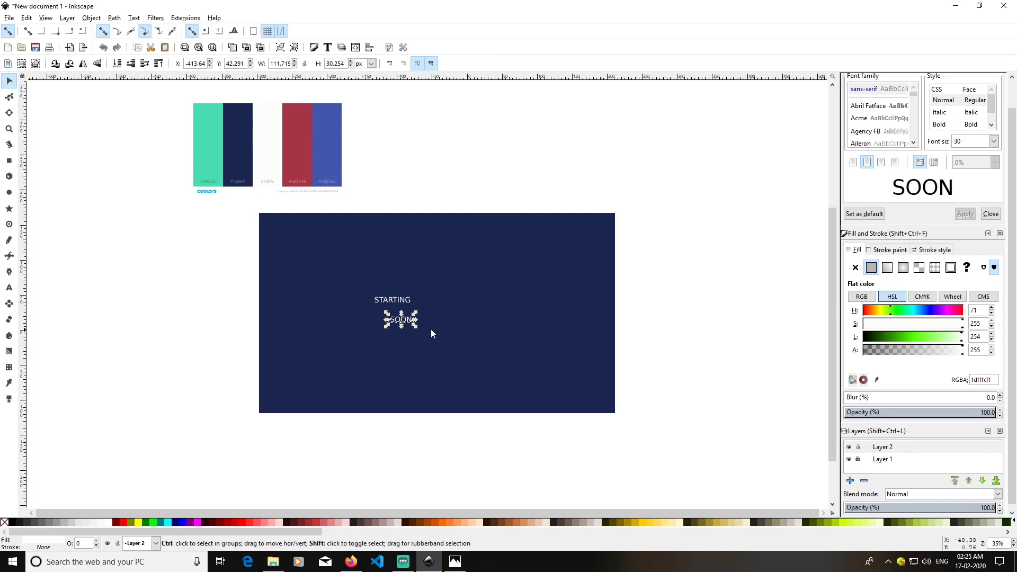
left_click_drag(416, 326, 463, 330)
left_click(696, 329)
Position "STARTING" directly above the enlarged "SOON", near its left edge, and deselect it.
left_click(402, 296)
left_click_drag(406, 302, 414, 306)
left_click(9, 288)
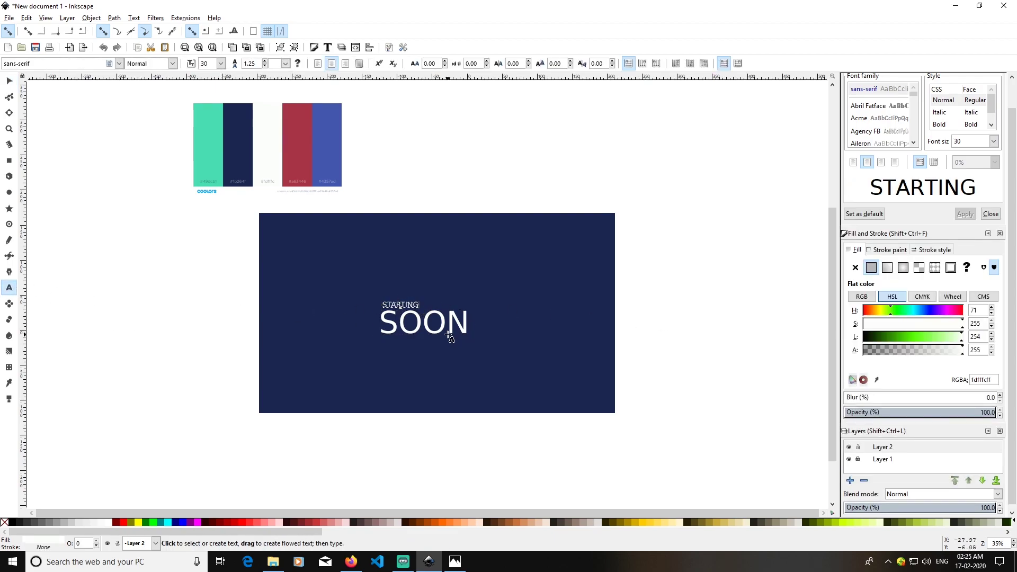
left_click(9, 80)
left_click(541, 207)
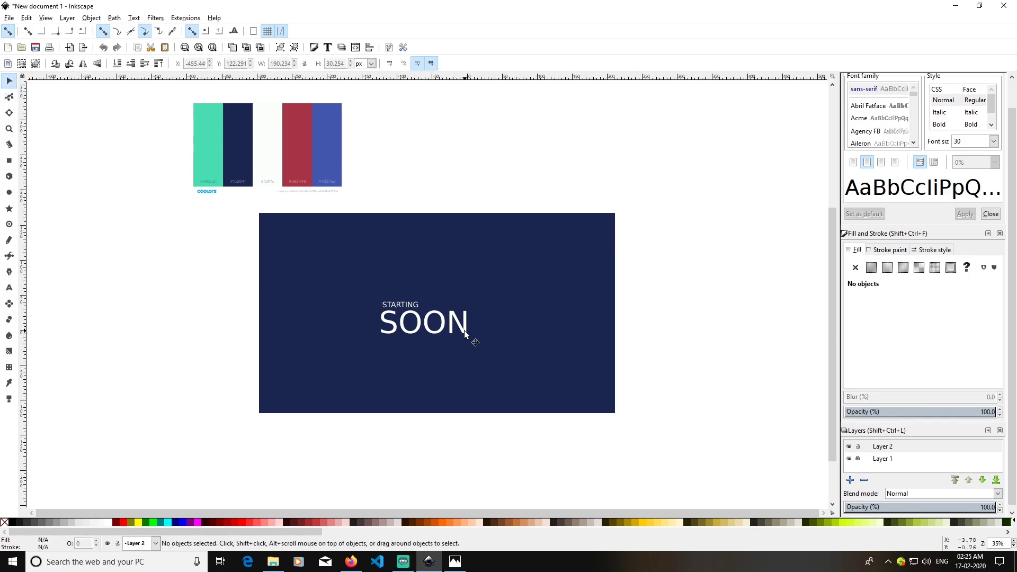
Set the font of the "SOON" text to Peace Sans and deselect it.
left_click(437, 328)
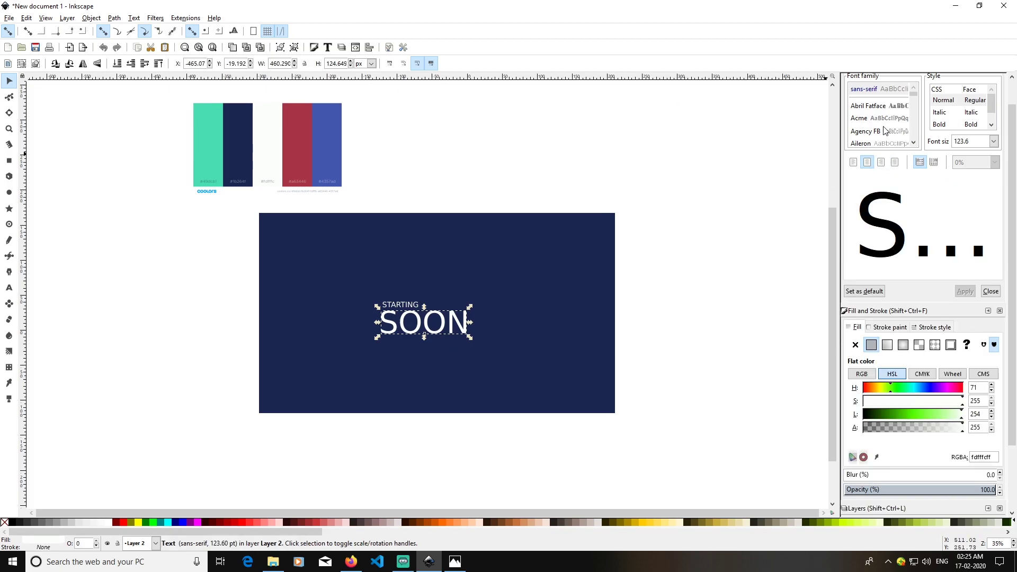
left_click(882, 110)
type("pe")
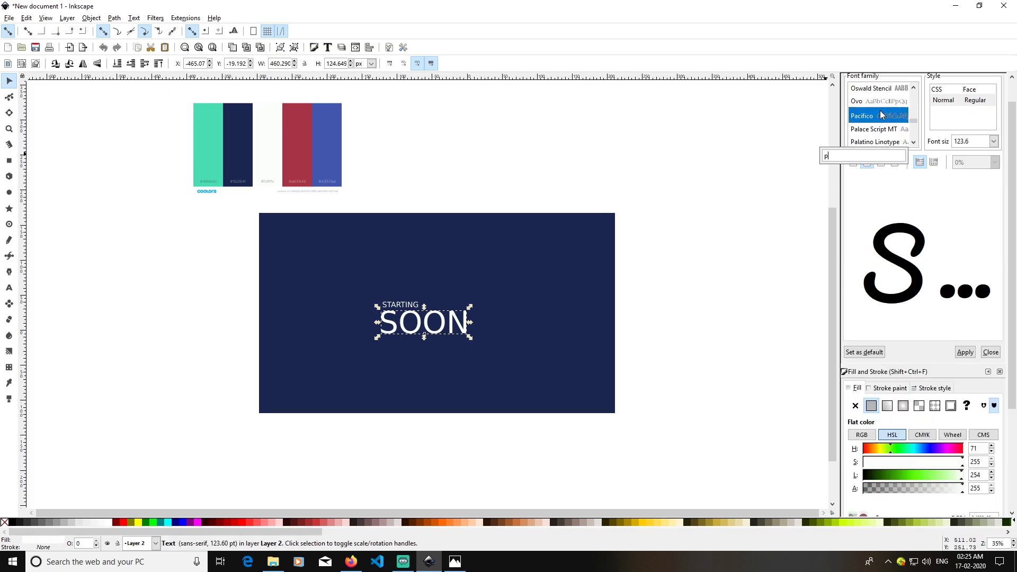
left_click(965, 311)
left_click(674, 352)
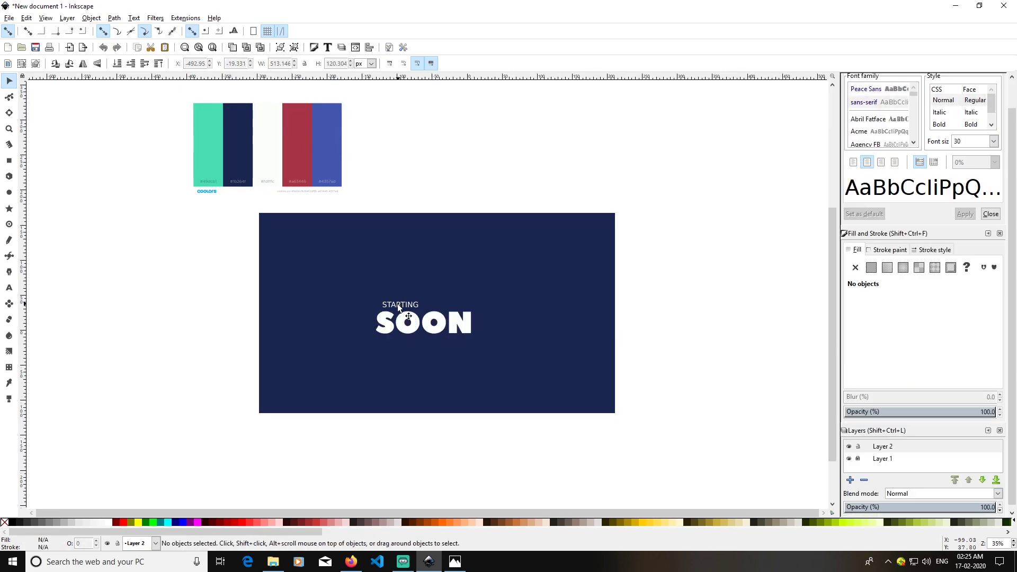
Set the font of the "STARTING" text to Azoft Sans Bold and deselect it.
left_click(400, 306)
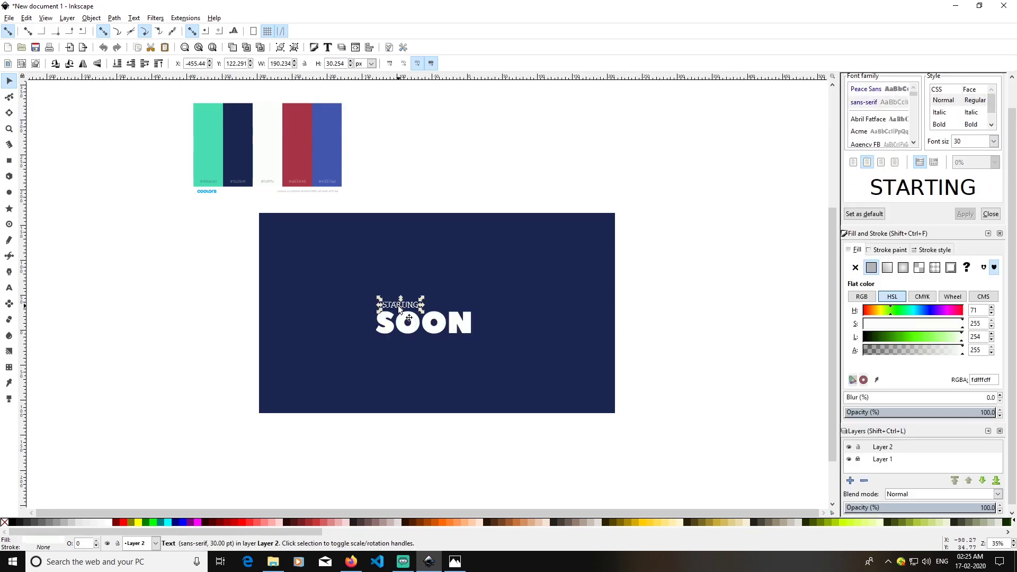
scroll(881, 115, "down", 3)
left_click(880, 116)
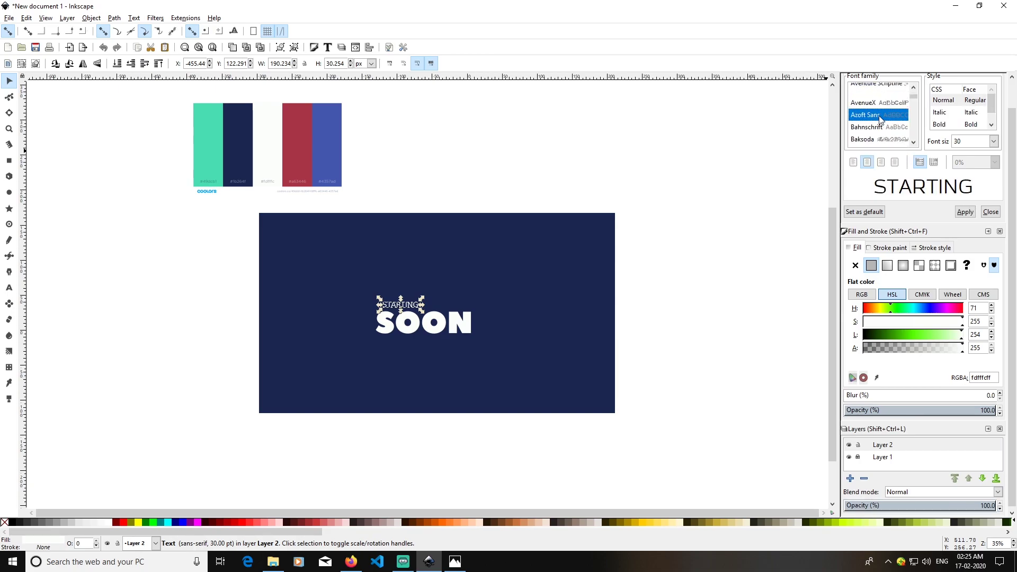
left_click(941, 124)
left_click(965, 213)
left_click(632, 328)
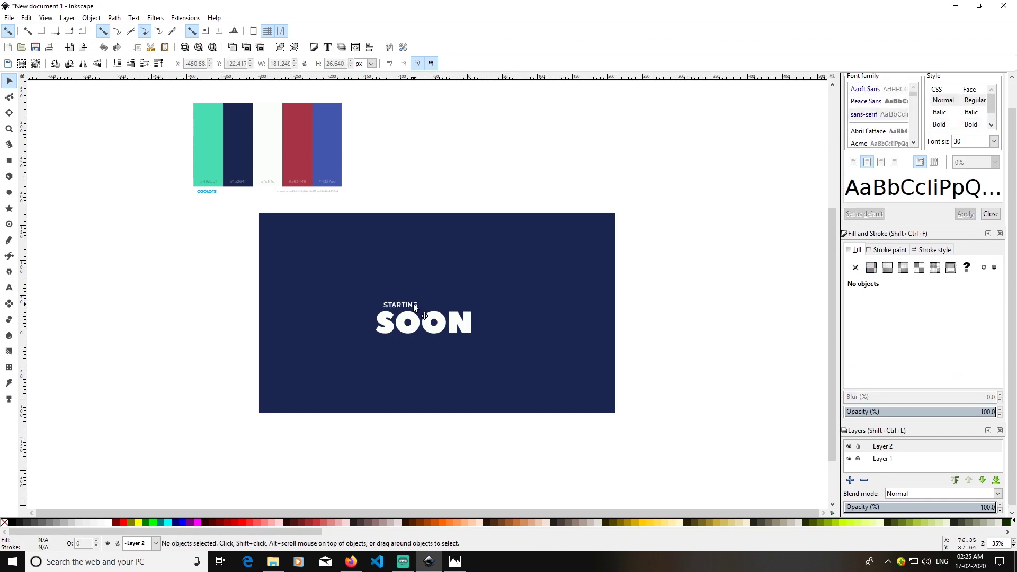
Move "STARTING" slightly left and down so it sits close above the S of "SOON".
left_click_drag(415, 308, 409, 310)
left_click(657, 343)
left_click_drag(403, 306, 402, 306)
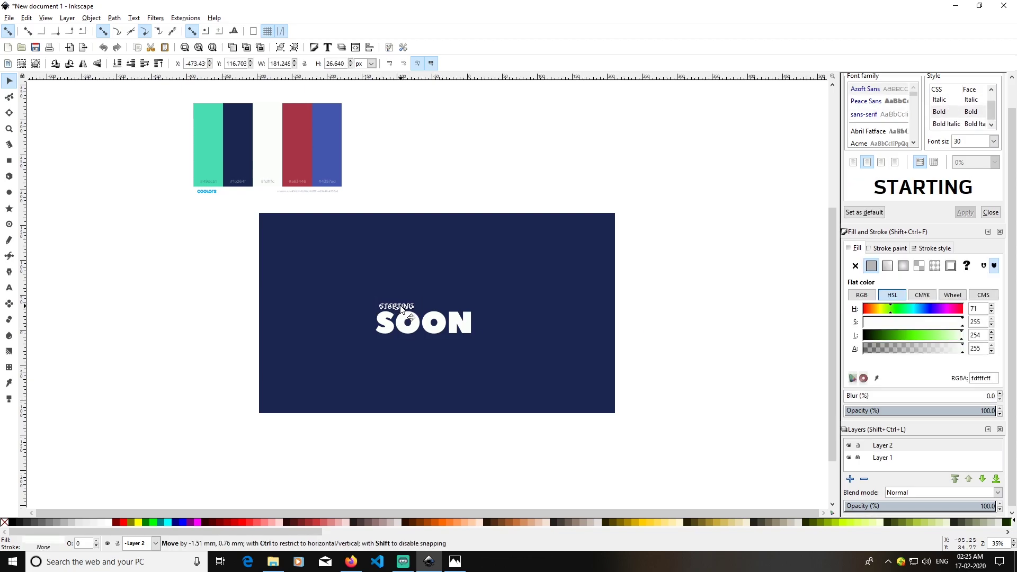
left_click(680, 344)
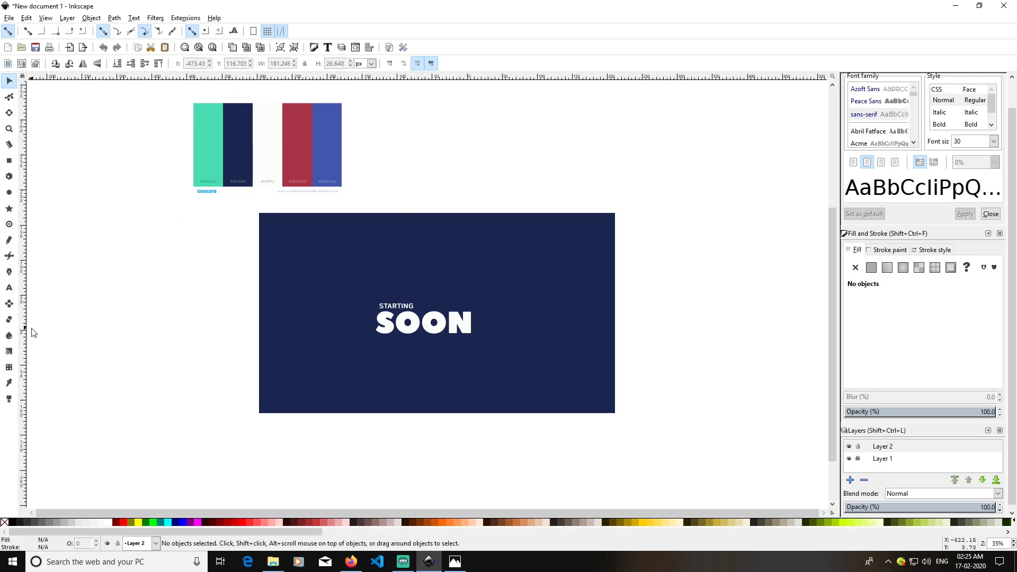
Try to fill the O letters of "SOON" with the teal sampled from the colour palette, and undo the fill.
left_click(457, 328)
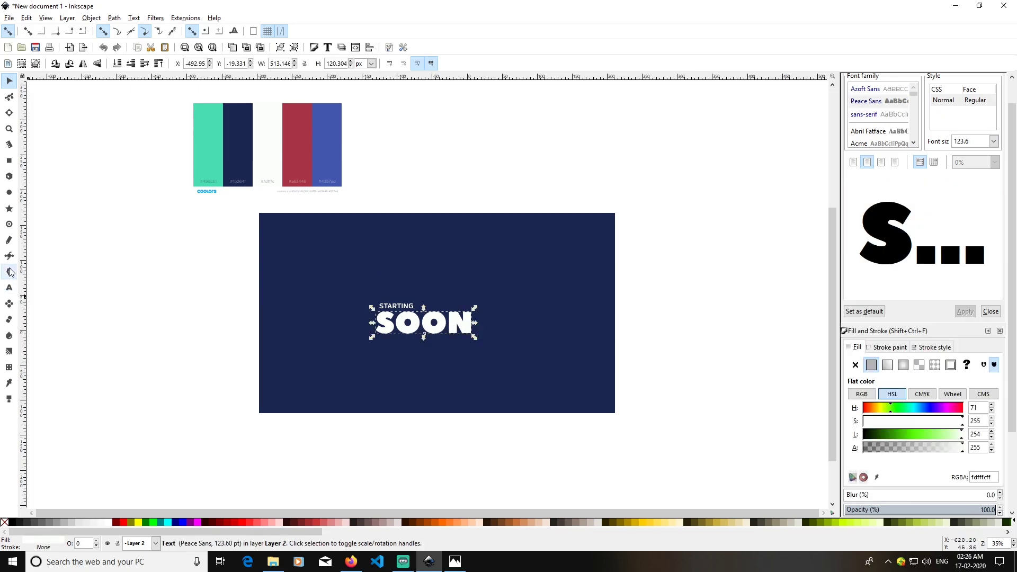
left_click(9, 288)
left_click_drag(400, 325, 448, 324)
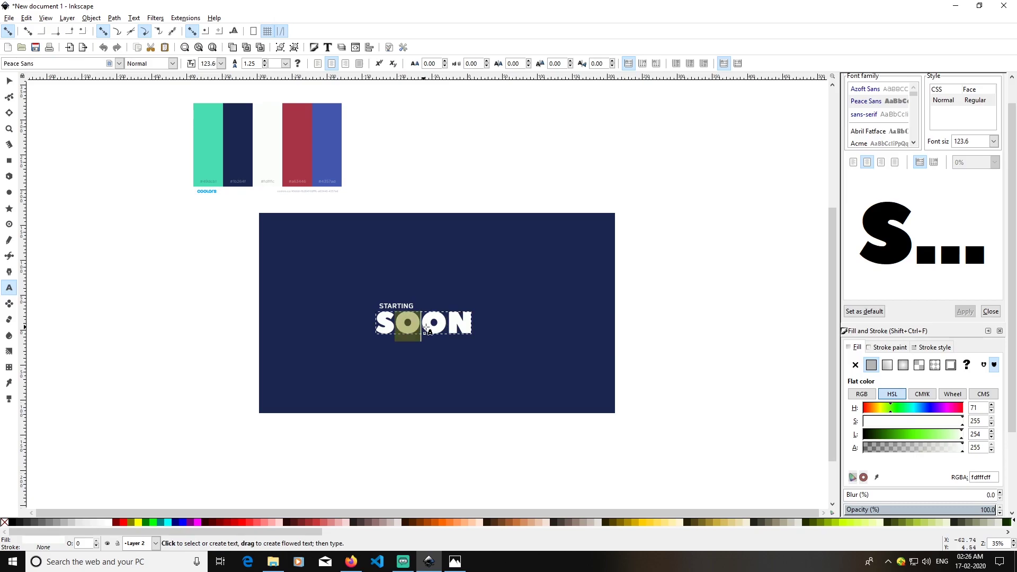
left_click(9, 383)
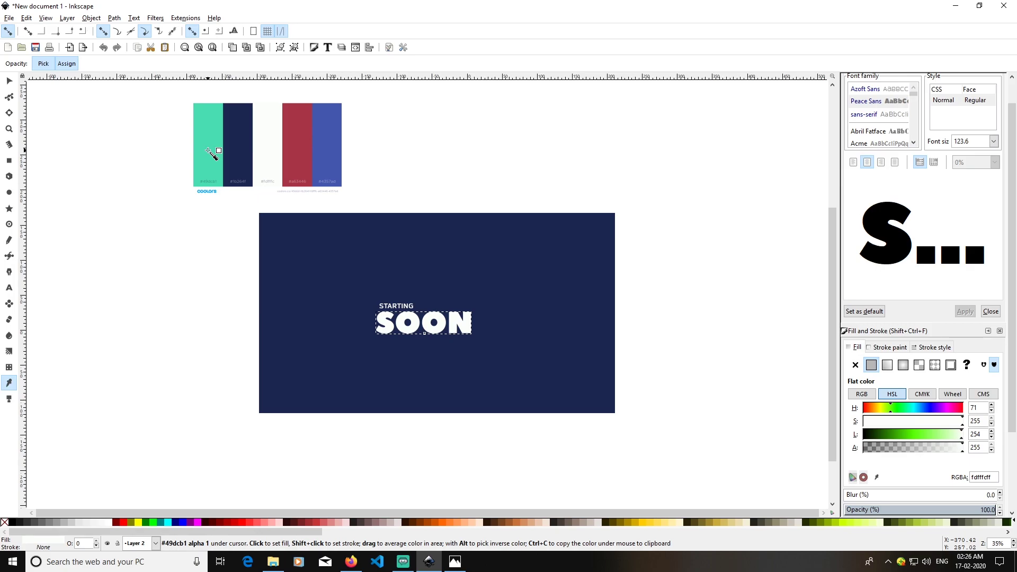
left_click(209, 152)
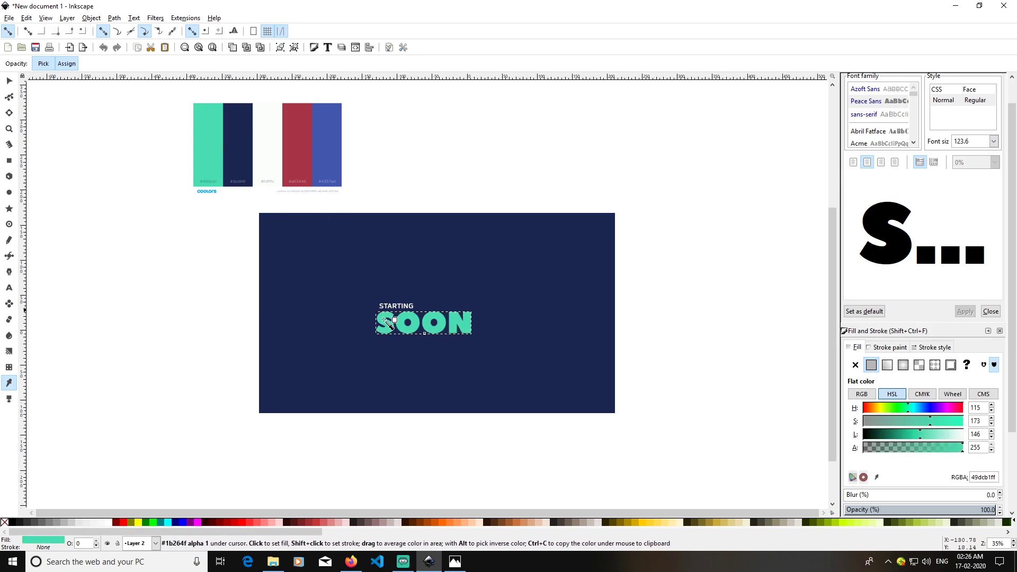
left_click(9, 80)
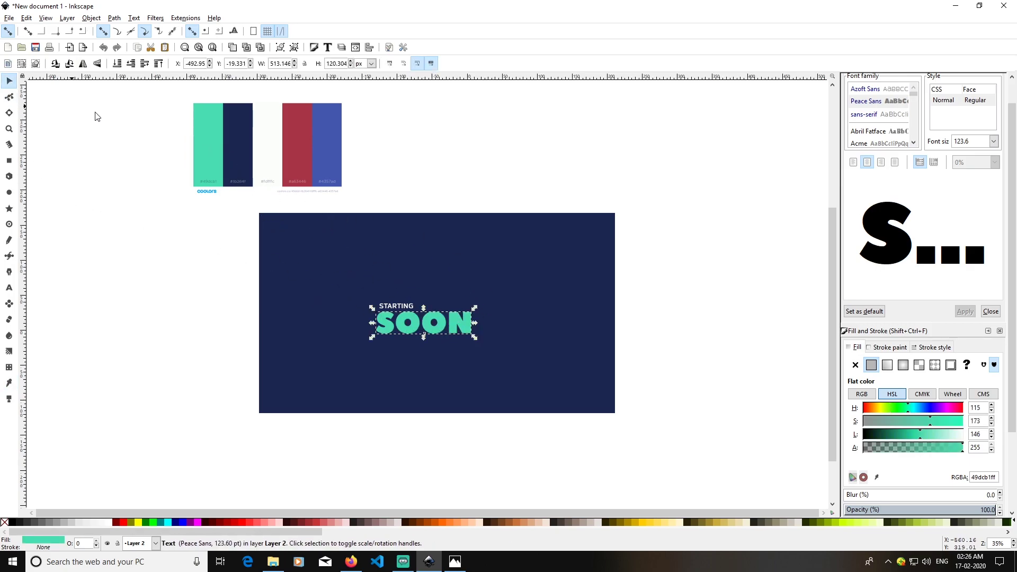
left_click(667, 298)
left_click(457, 323)
key("ctrl+z")
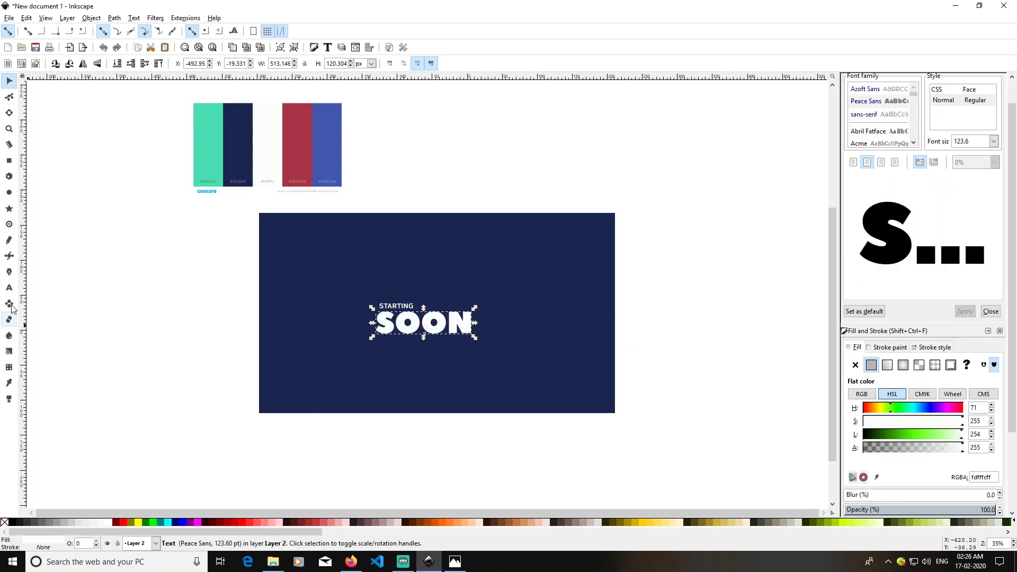
Fill only the two O letters of "SOON" with the palette teal 49dcb1 at full alpha, 255.
left_click(9, 287)
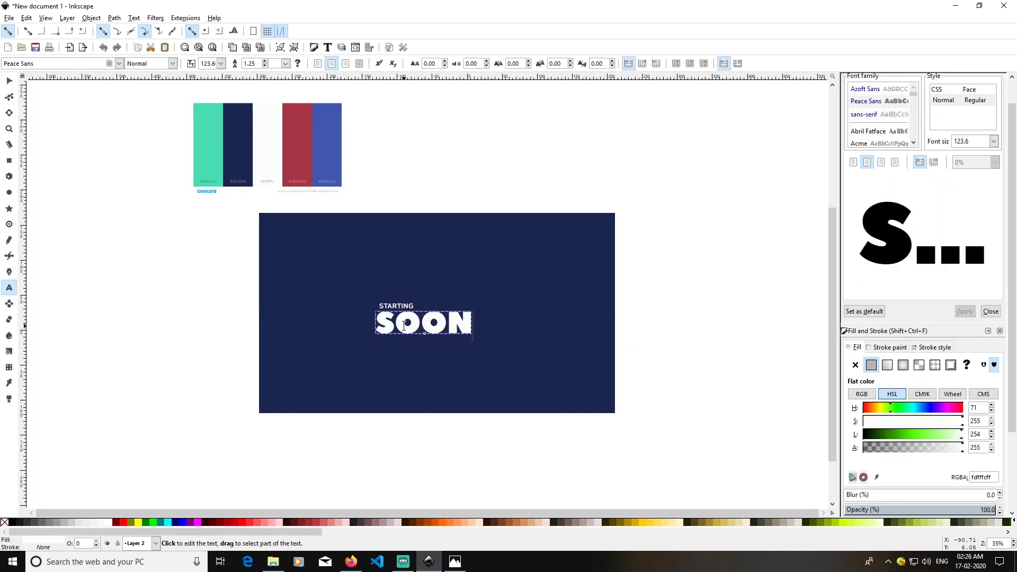
left_click_drag(405, 325, 434, 324)
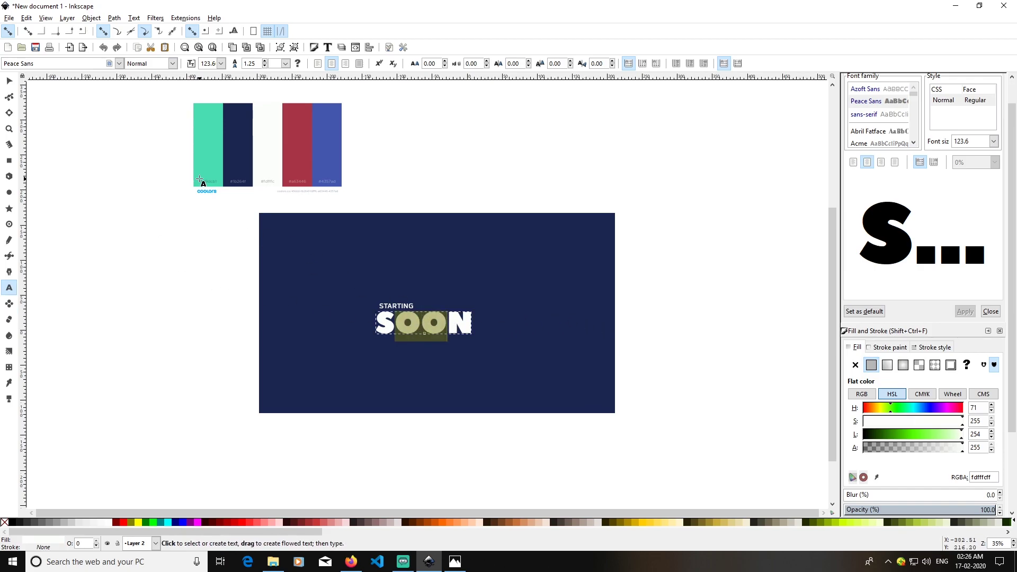
left_click_drag(993, 477, 955, 479)
key("BackSpace")
type("49d")
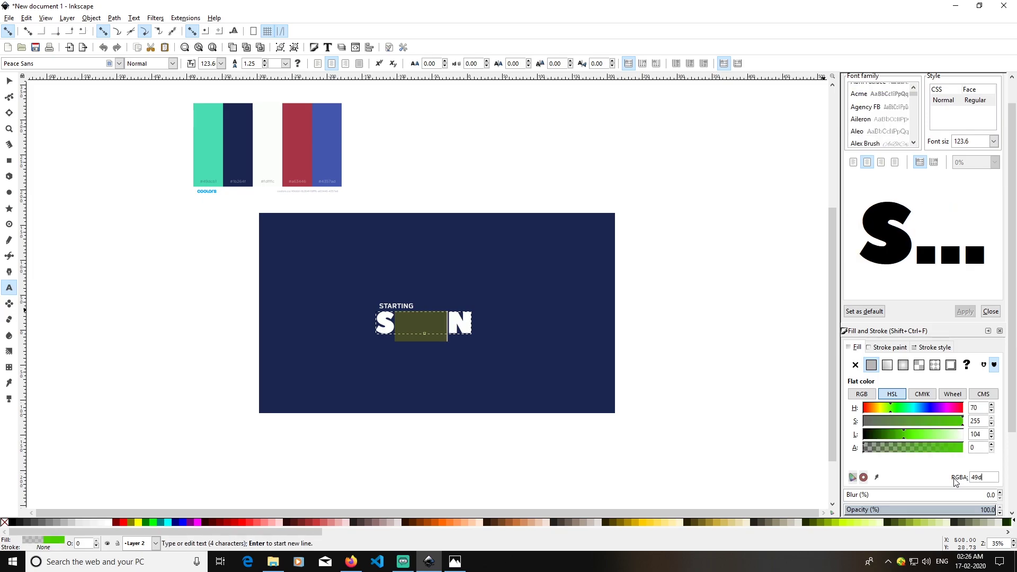
type("cb1")
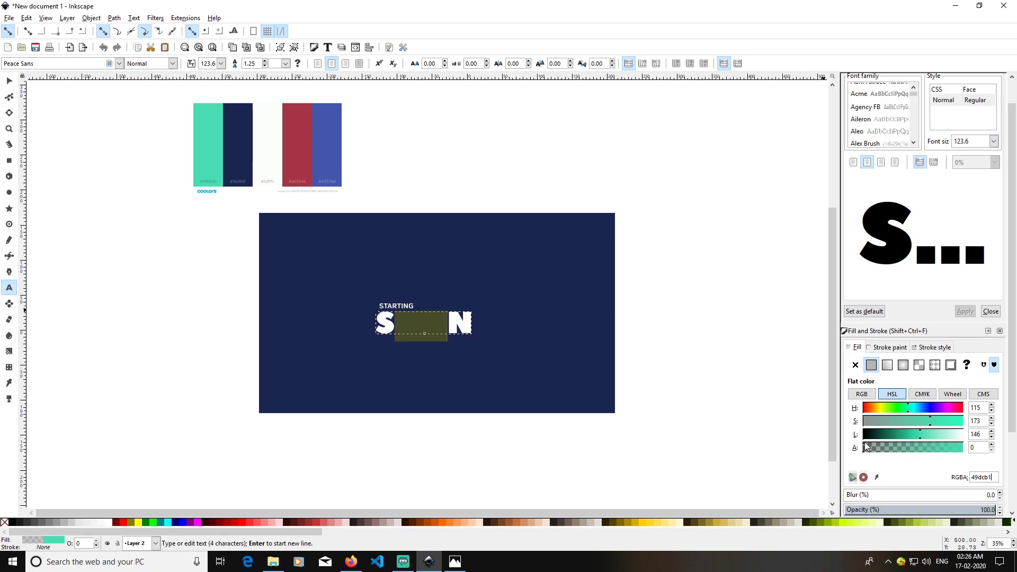
scroll(866, 447, "up", 10)
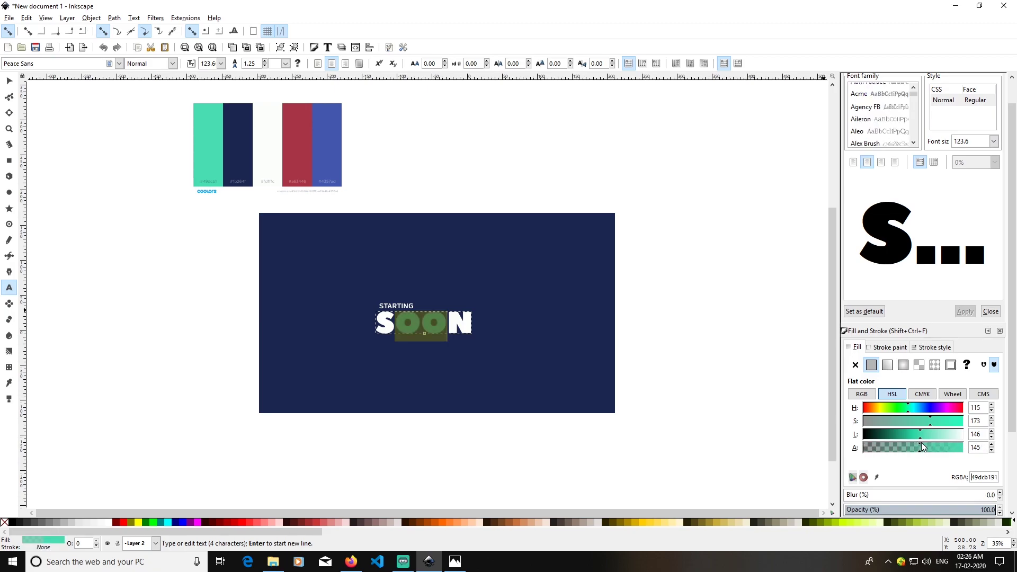
left_click_drag(920, 445, 971, 451)
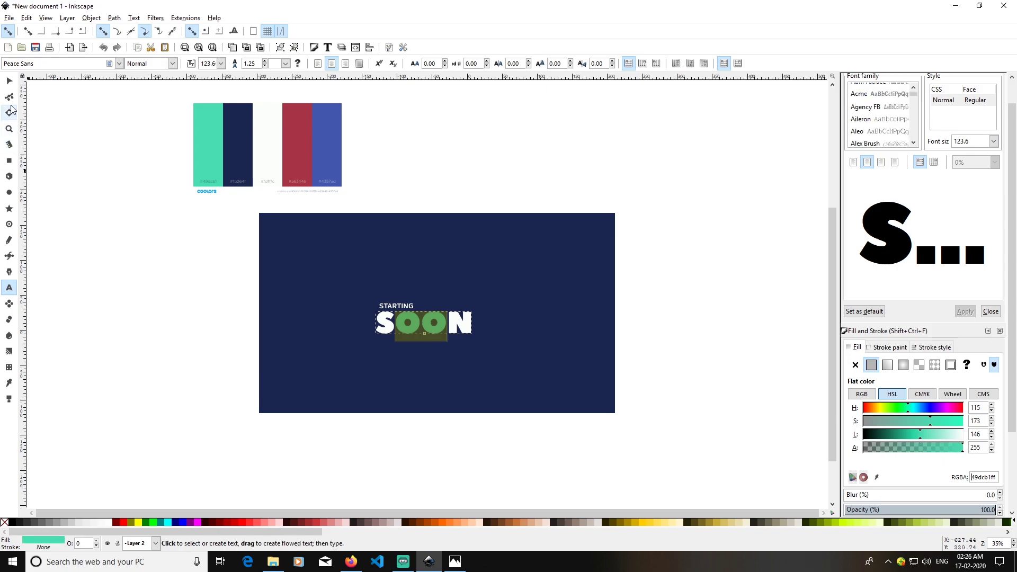
left_click(9, 80)
left_click(754, 309)
Shift "SOON" and "STARTING" slightly right so their left edges line up, and deselect them.
left_click_drag(460, 323, 462, 323)
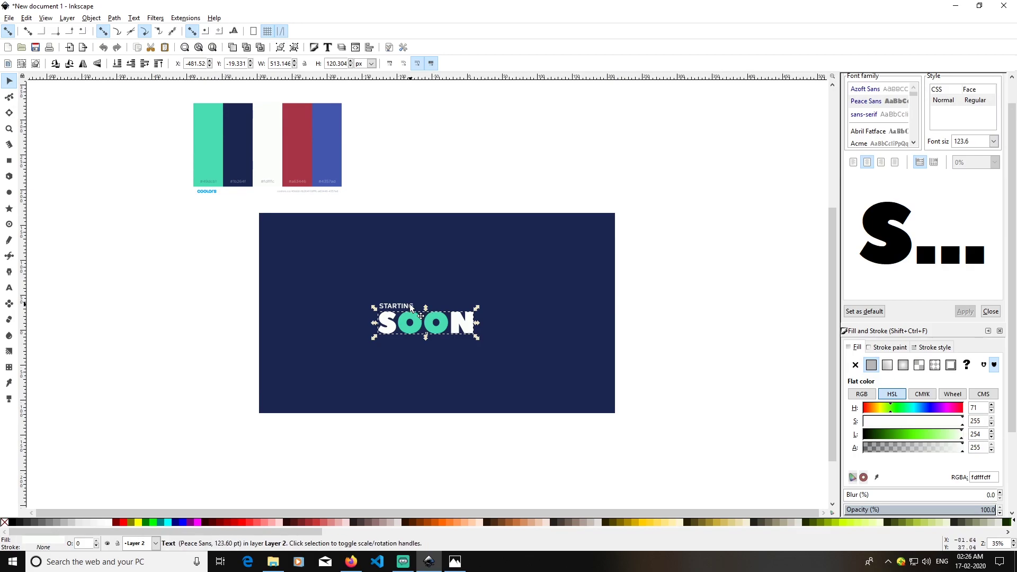
left_click(412, 307)
left_click(688, 345)
left_click_drag(465, 323, 462, 328)
key("shift+Right")
left_click(472, 332)
left_click(214, 251)
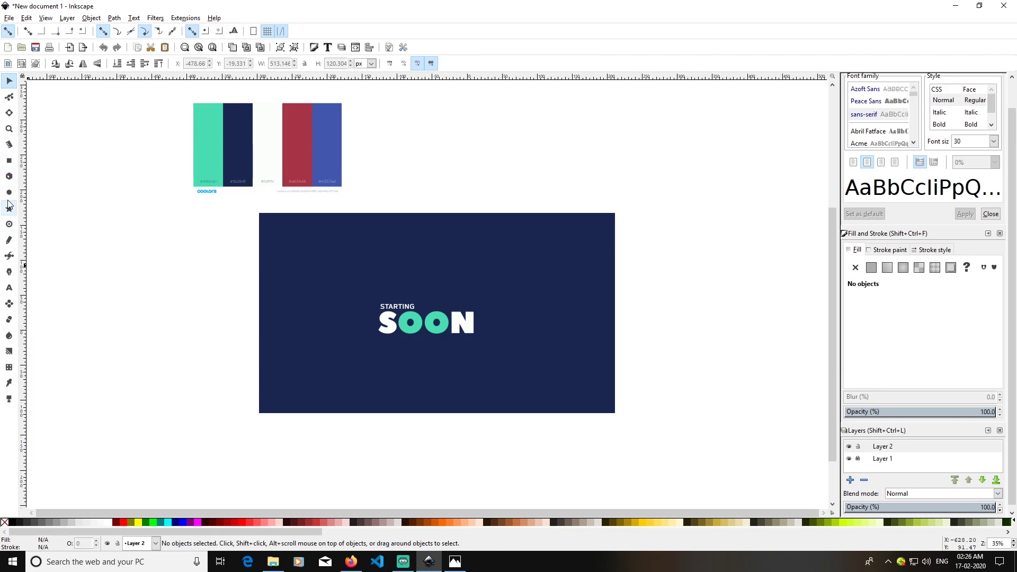
Draw a closed, rounded BSpline blob about 1202 by 810 px around the "STARTING SOON" text and deselect it.
left_click(9, 255)
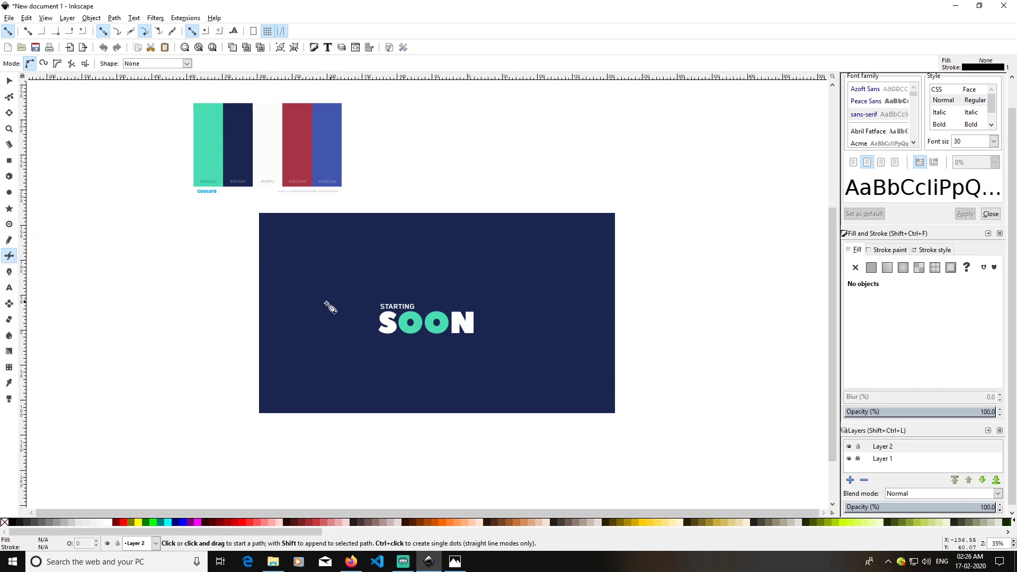
left_click(58, 63)
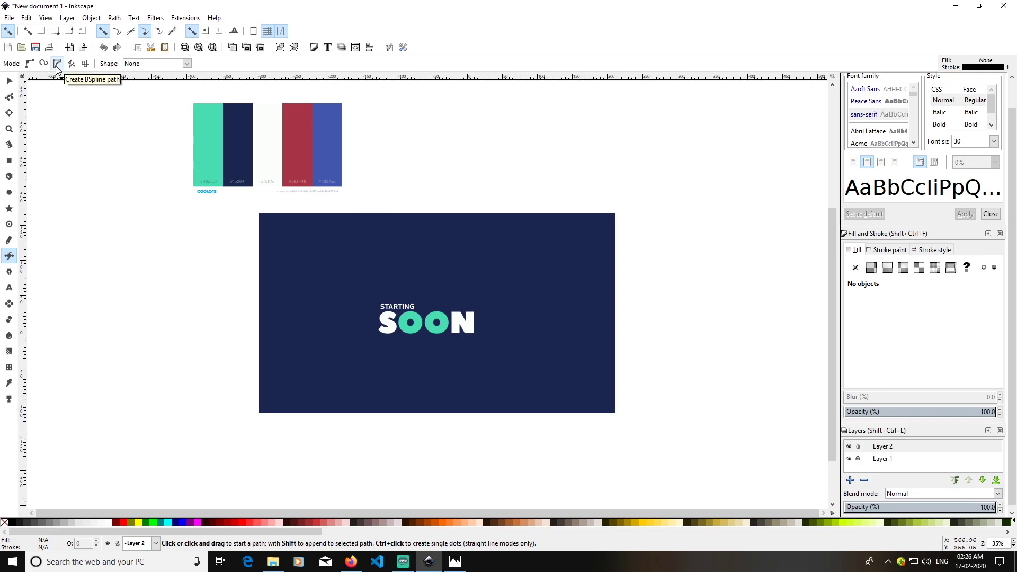
left_click(345, 255)
left_click(381, 231)
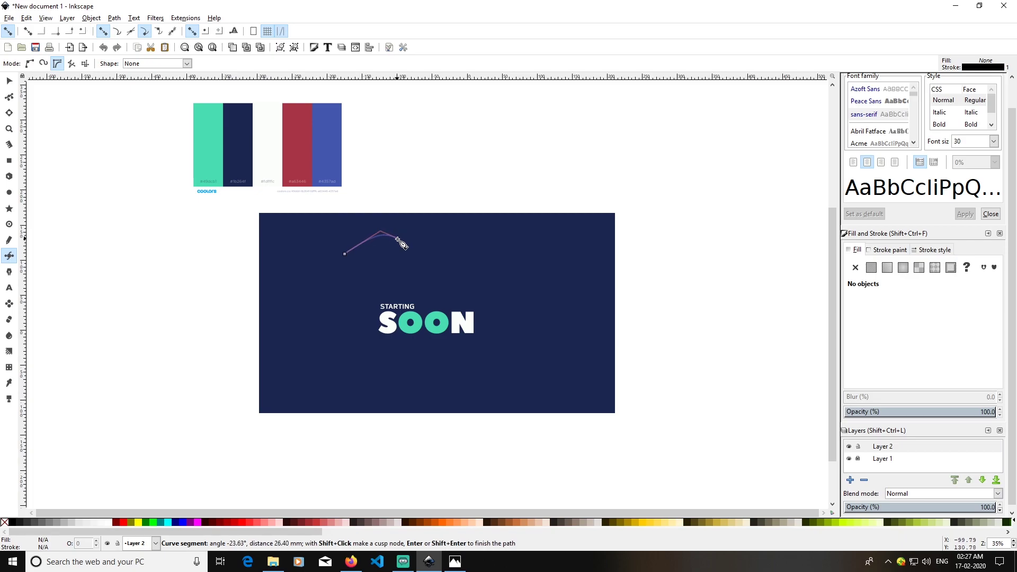
left_click(440, 291)
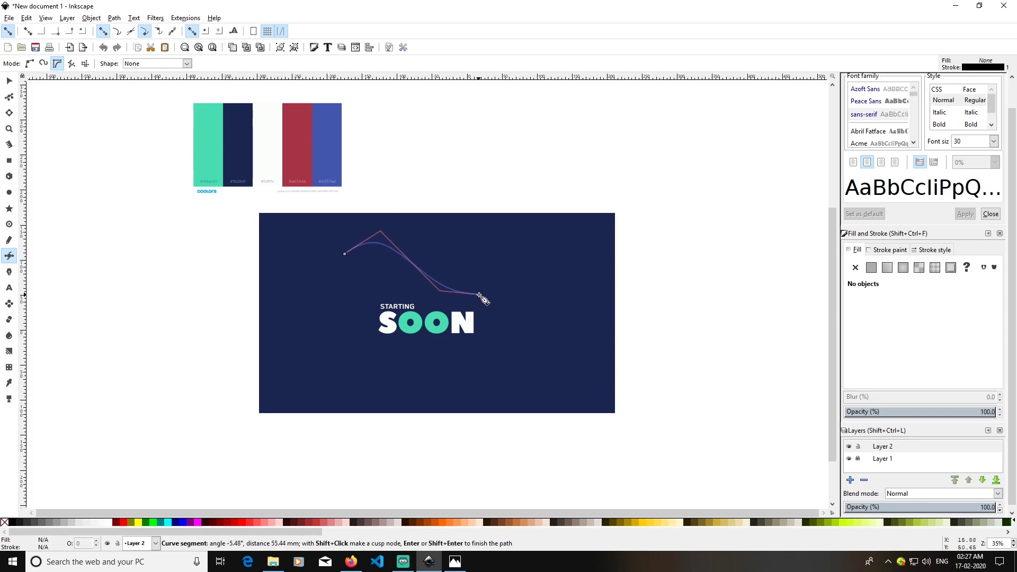
left_click(512, 291)
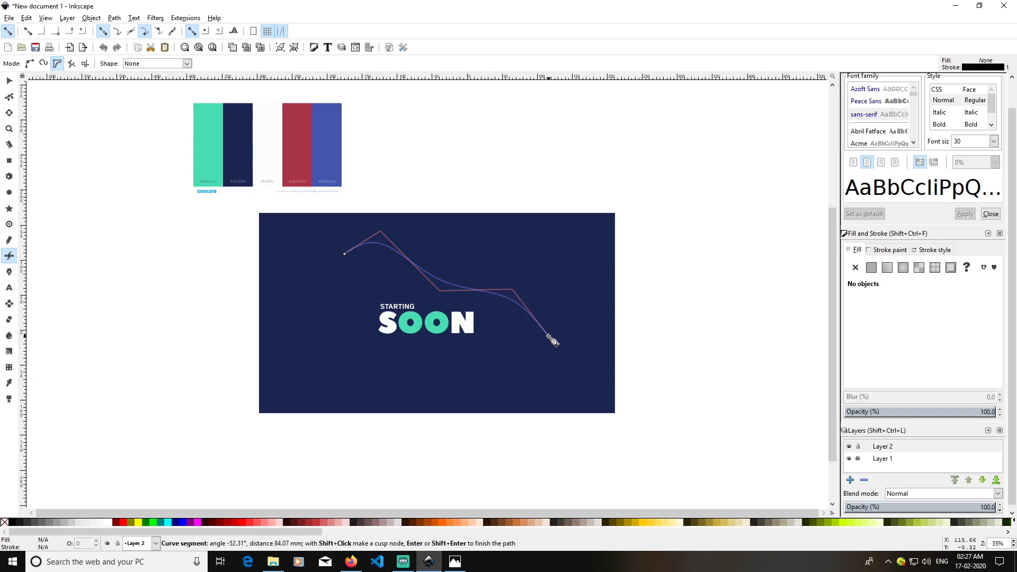
left_click(549, 341)
left_click(509, 387)
left_click(364, 400)
left_click(316, 355)
left_click(308, 282)
left_click(345, 255)
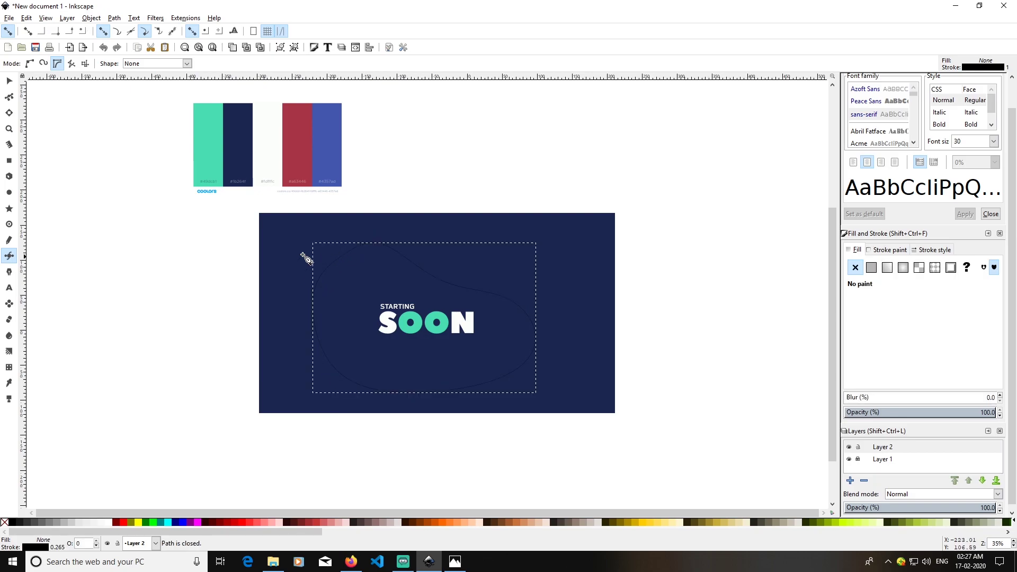
left_click(9, 80)
left_click(600, 361)
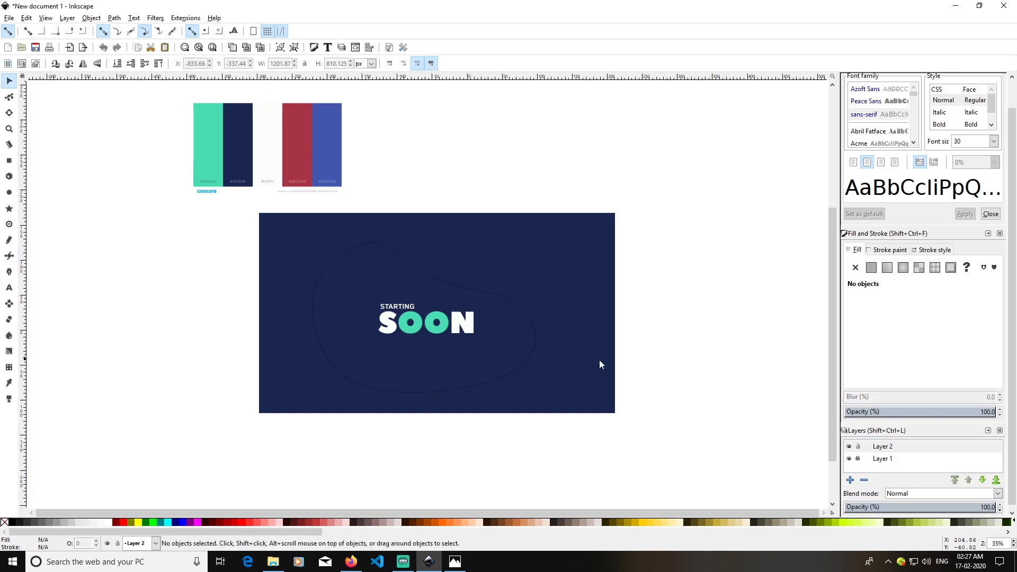
Fill the blob with the palette blue 4357ad, remove its stroke, and deselect it.
left_click(491, 380)
key("n")
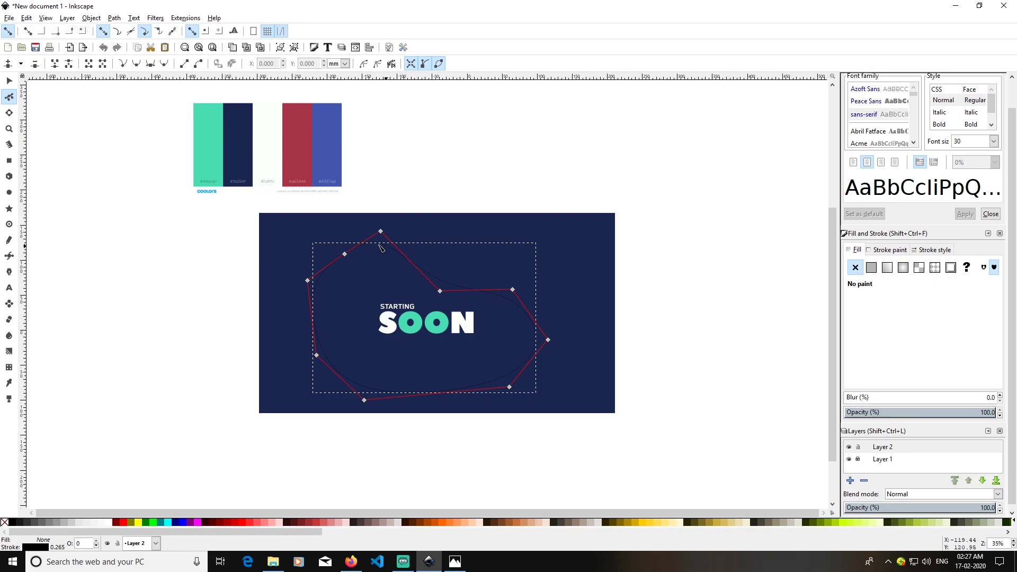
key("d")
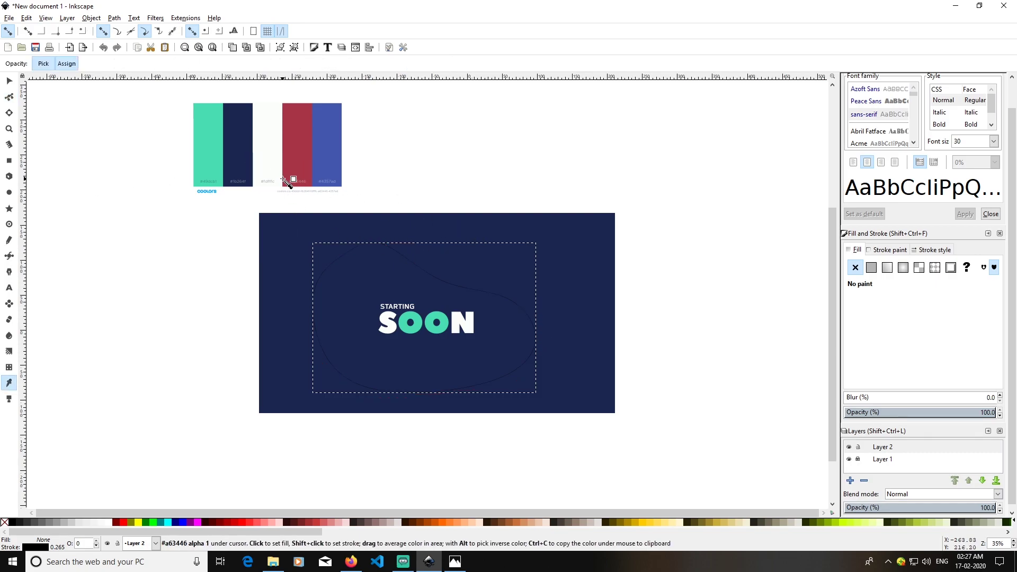
left_click(337, 156)
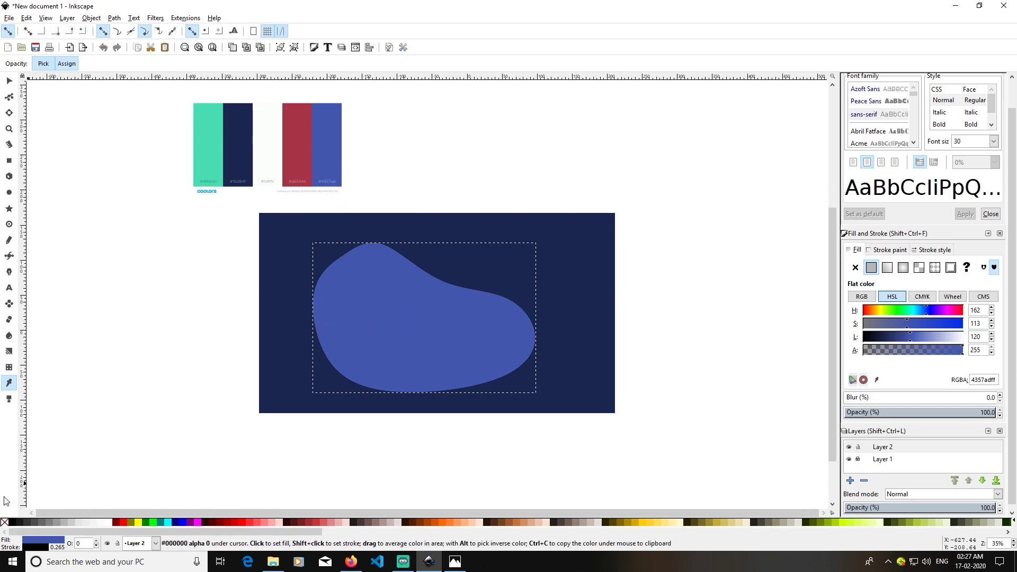
left_click(4, 524, "shift")
left_click(9, 82)
left_click(761, 281)
Send the blob behind the "STARTING SOON" text and shift it slightly up and right.
left_click(438, 351)
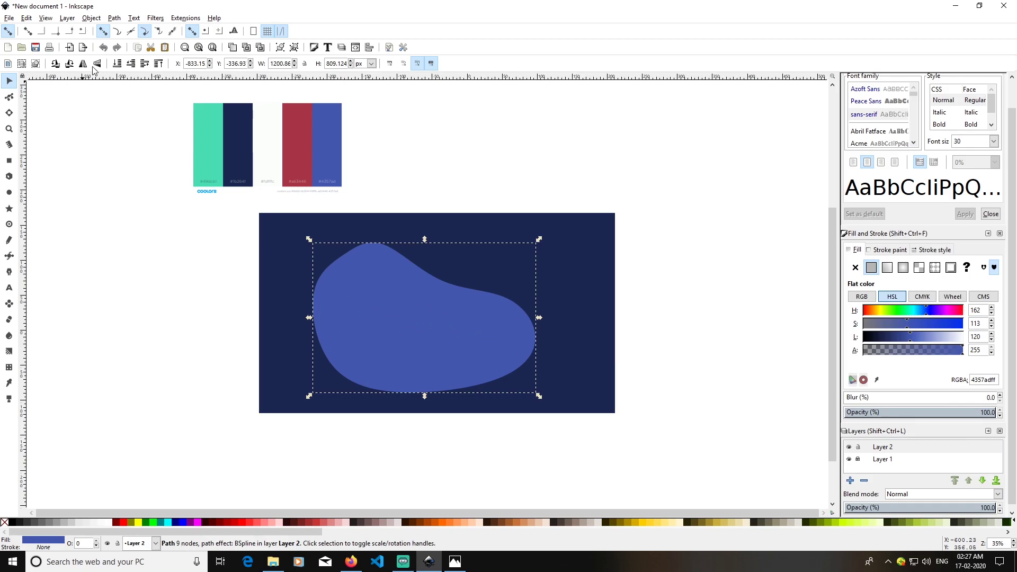
left_click(117, 63)
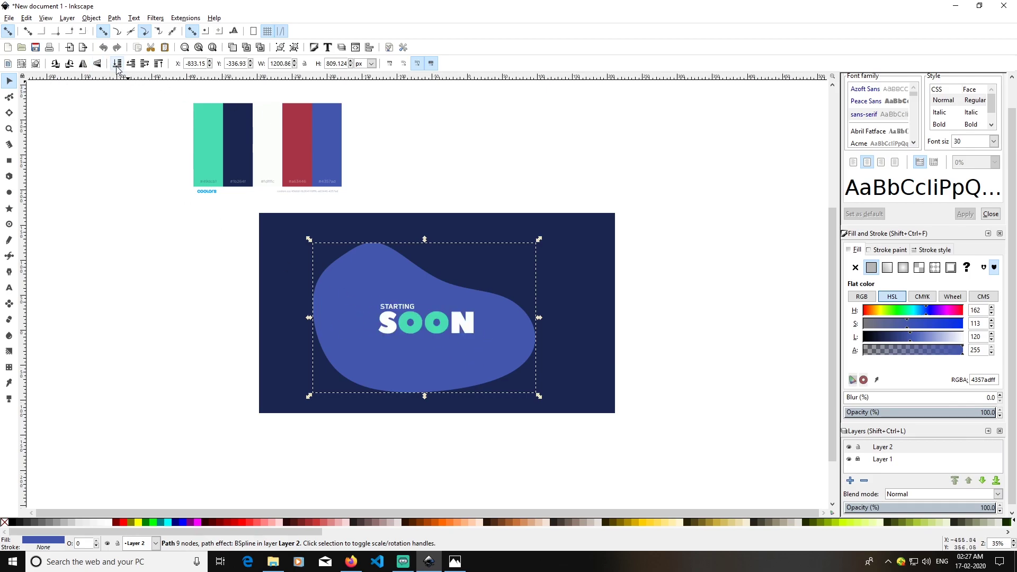
left_click(726, 331)
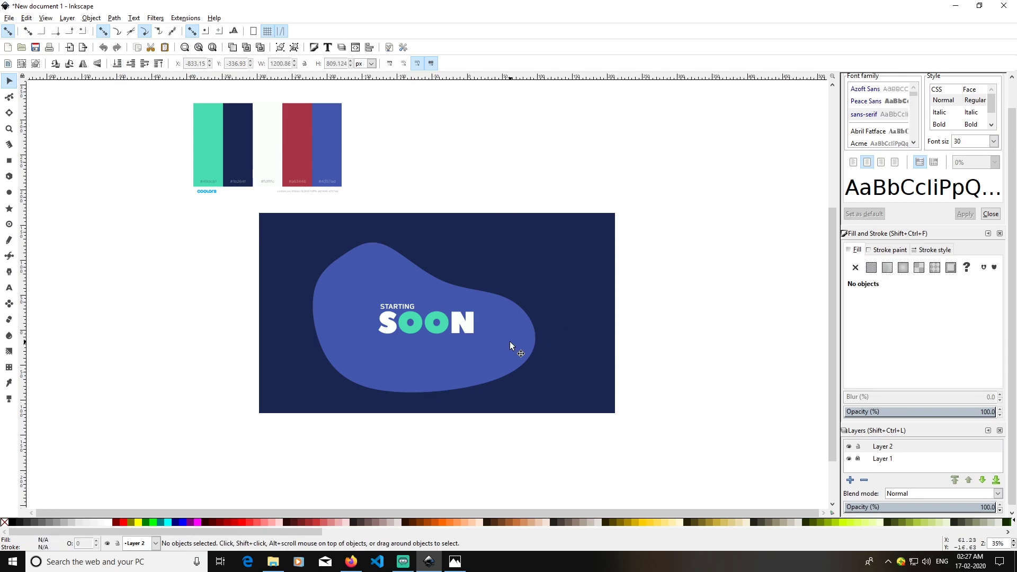
left_click_drag(511, 344, 512, 341)
left_click(724, 366)
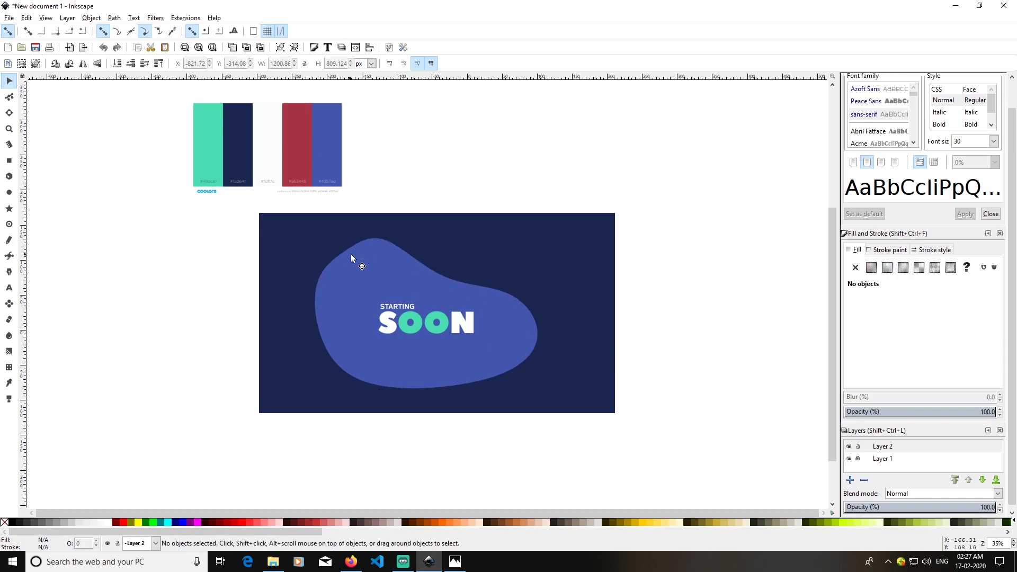
Give the blob a linear gradient fill running diagonally from its upper-left edge to its lower-right edge.
left_click(513, 348)
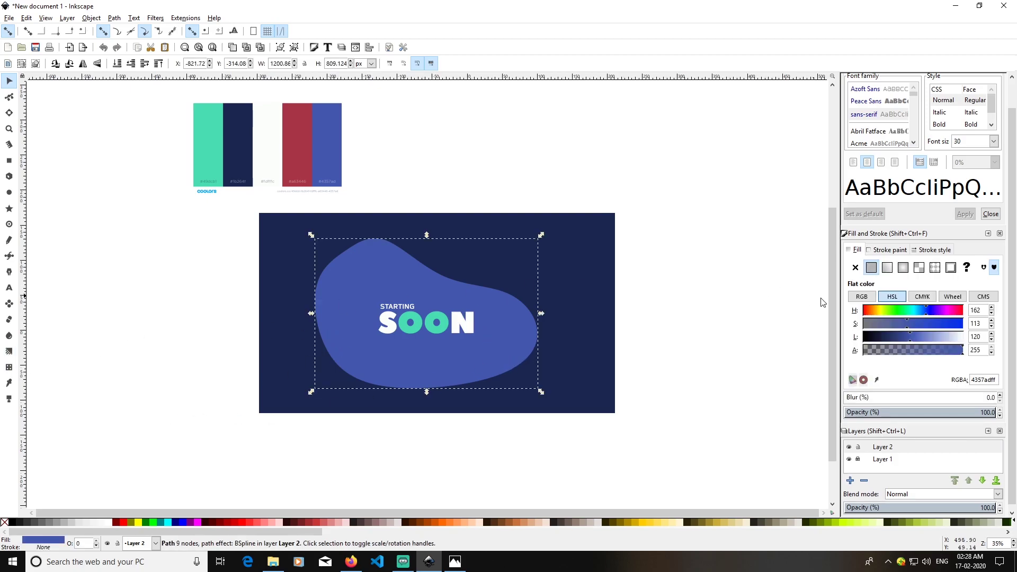
left_click(889, 269)
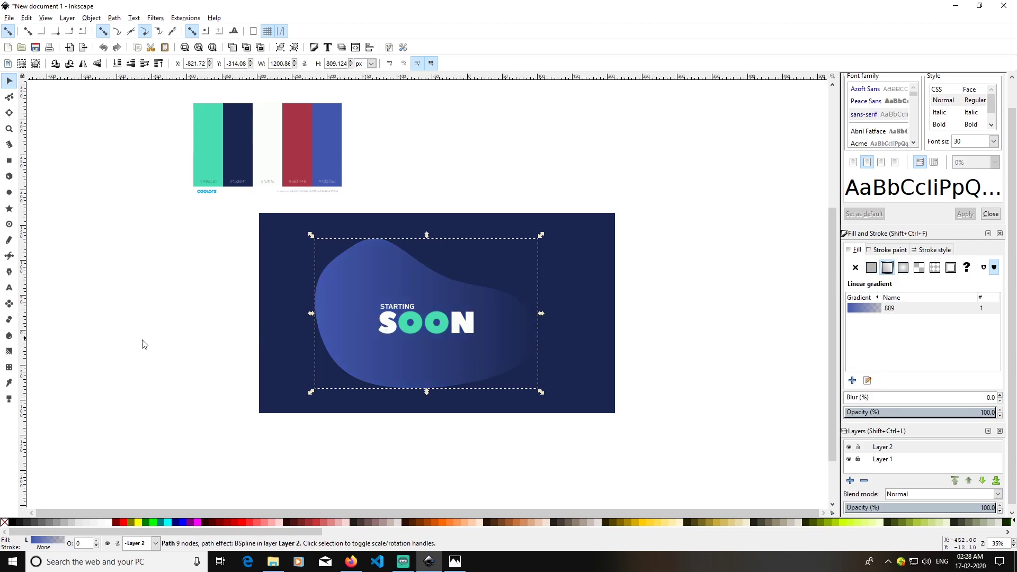
left_click(9, 352)
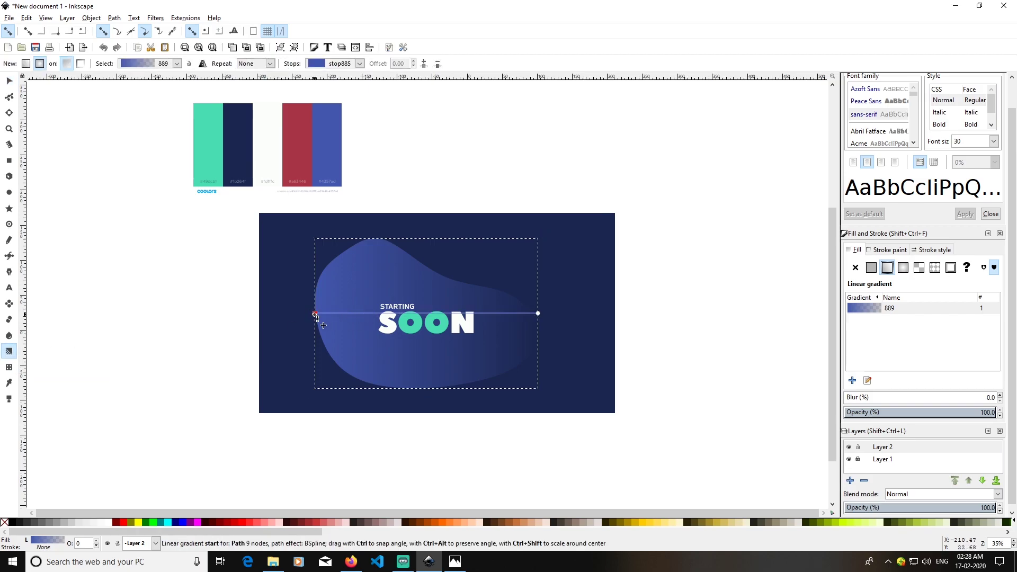
left_click_drag(316, 314, 329, 259)
left_click_drag(537, 315, 525, 365)
left_click(520, 383)
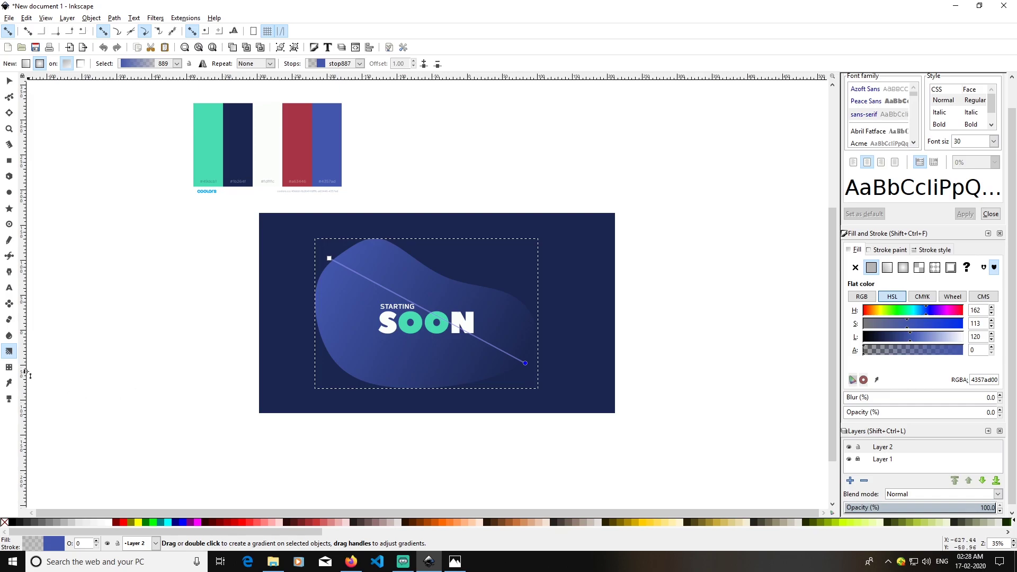
Color the gradient's lower-right end stop with the palette red a63446 at full alpha, 255, and deselect the blob.
key("d")
left_click(301, 157)
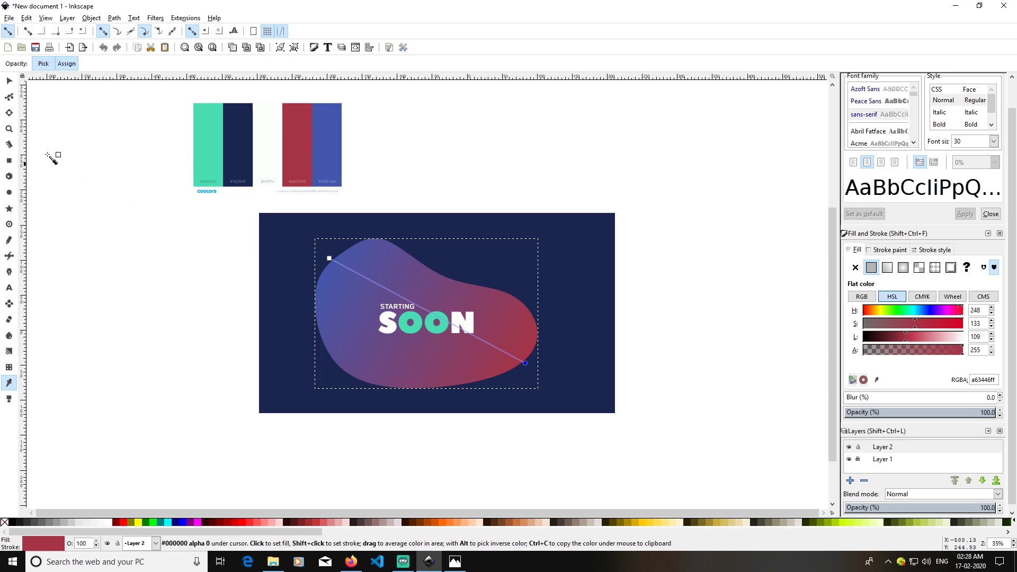
left_click(10, 81)
left_click(683, 356)
Reshape the blob's upper-left outline by moving its path nodes slightly.
left_click(490, 358)
mouse_move(489, 358)
left_mouse_down()
mouse_move(500, 354)
mouse_move(490, 359)
left_mouse_up()
key("n")
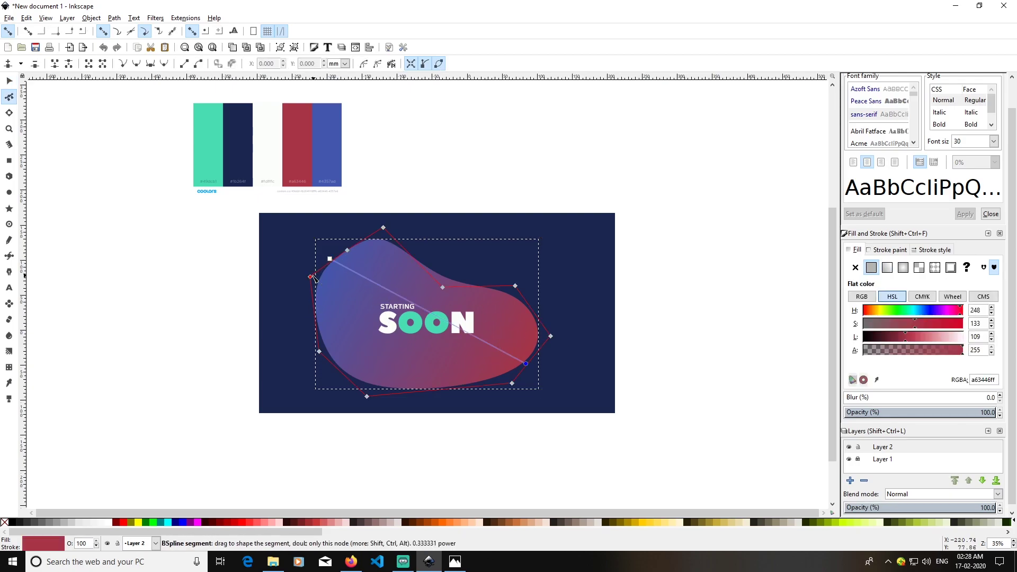
mouse_move(310, 277)
left_mouse_down()
mouse_move(307, 298)
mouse_move(310, 285)
left_mouse_up()
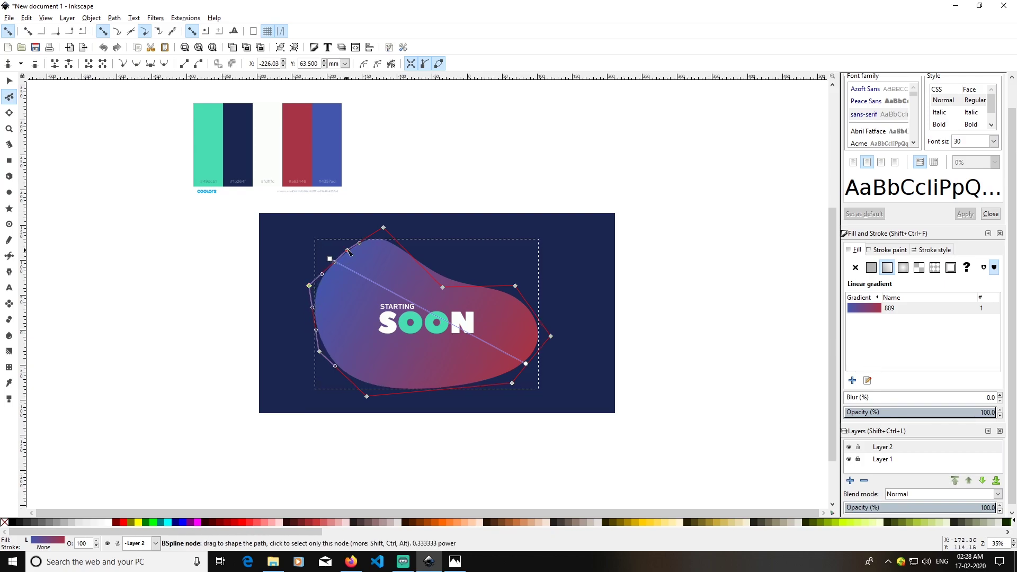
left_click_drag(348, 252, 379, 228)
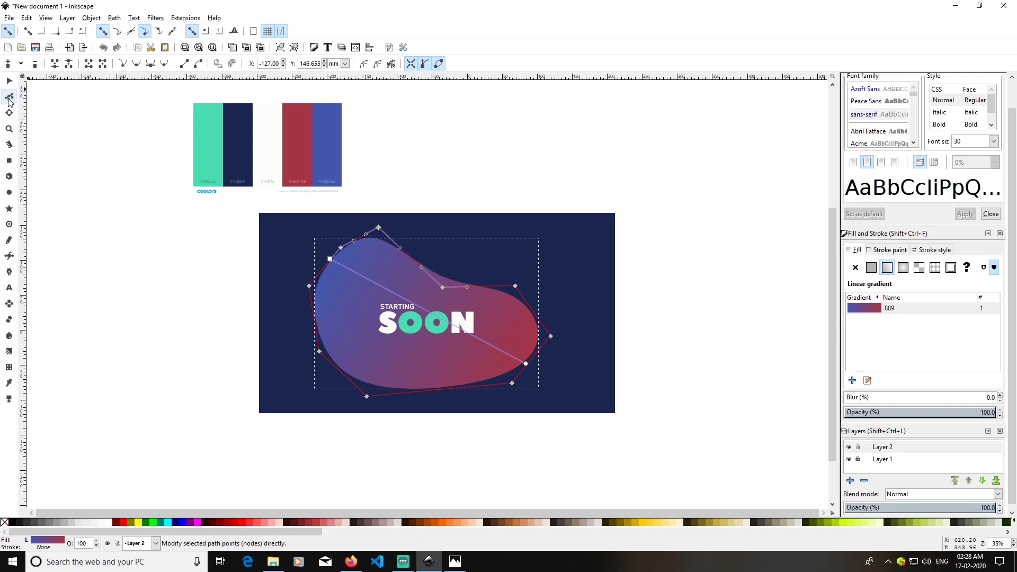
Draw a small closed, curved BSpline shape about 328 by 382 px along the blob's upper-left side.
left_click(12, 257)
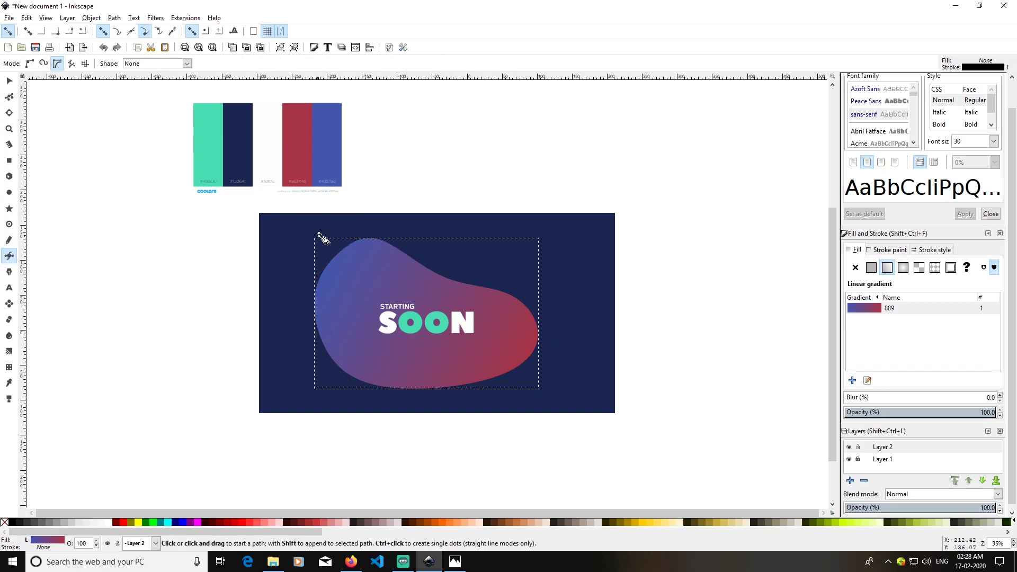
left_click(341, 250)
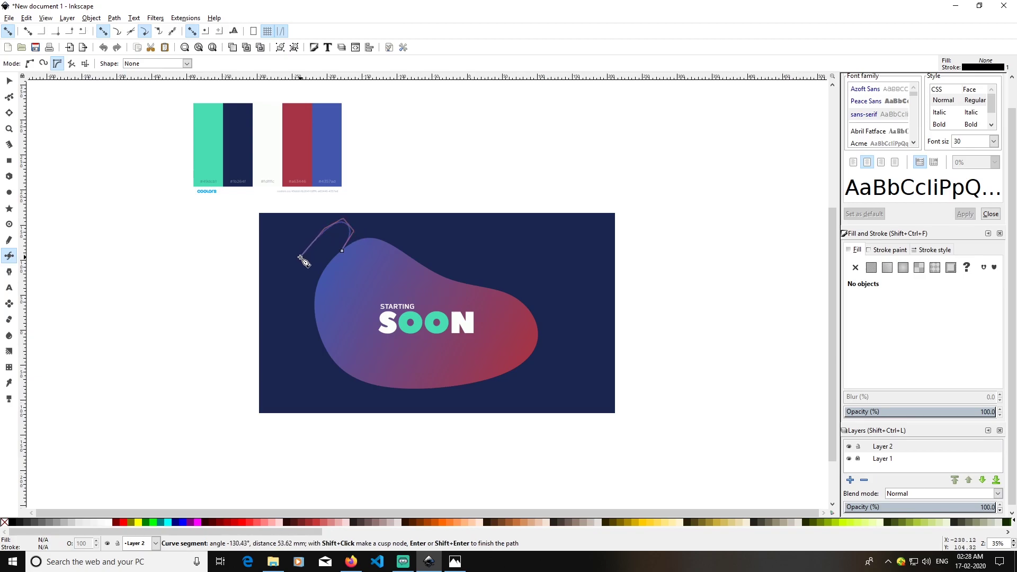
left_click(286, 296)
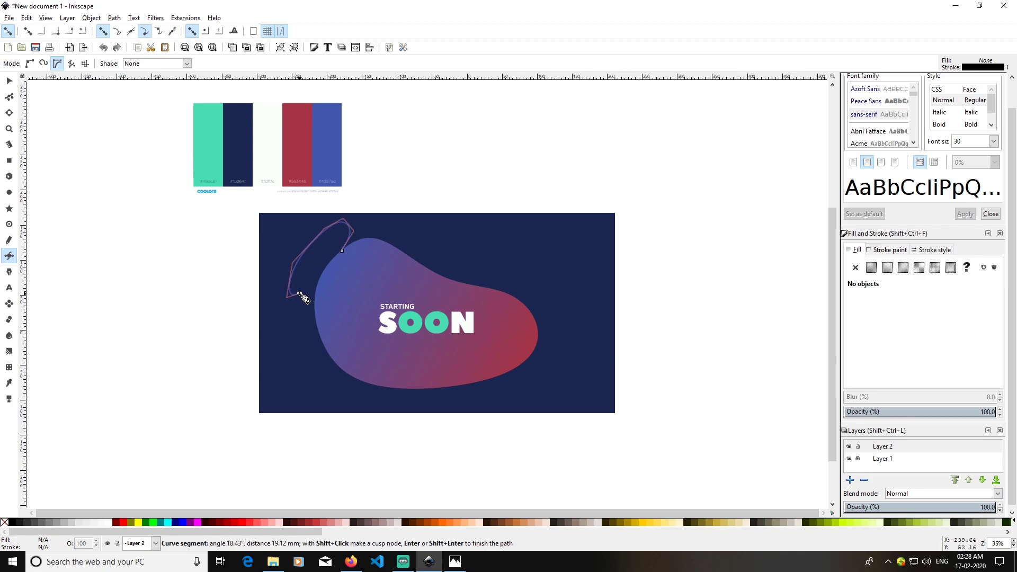
left_click(309, 268)
left_click(319, 246)
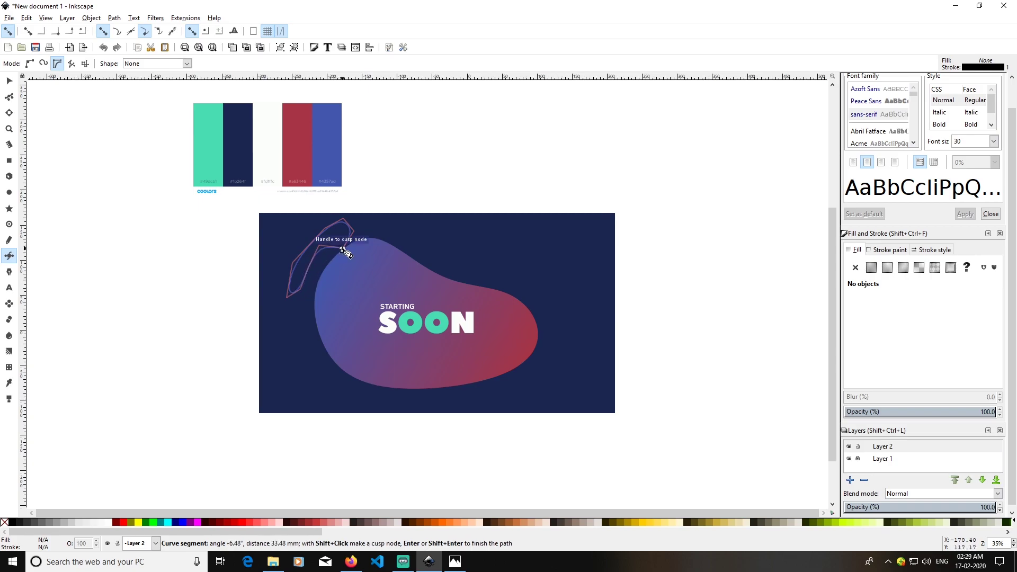
left_click(343, 250)
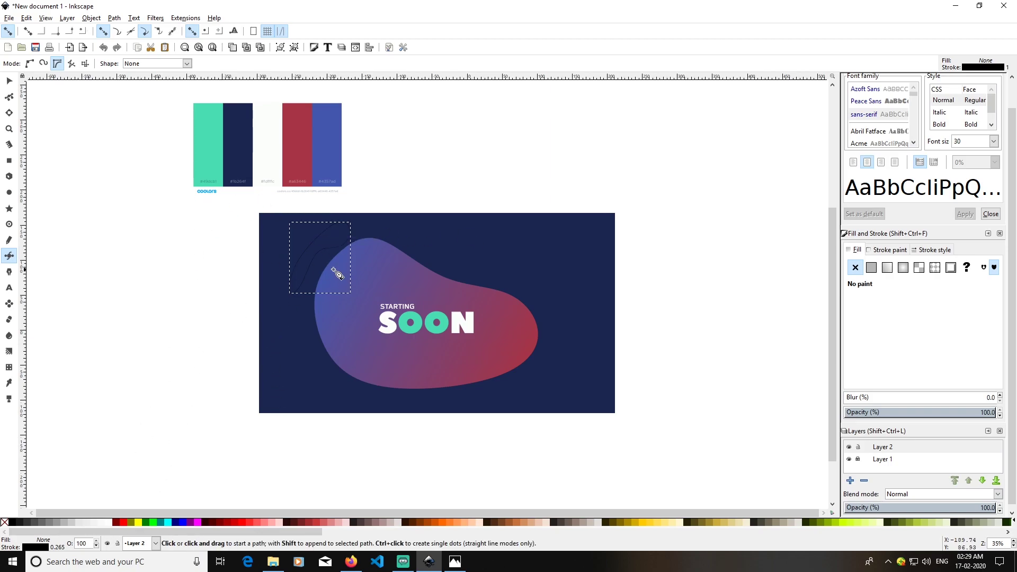
Fill the small curved shape with the blob's blue-to-red linear gradient, running from its lower tip to its upper end.
left_click(887, 268)
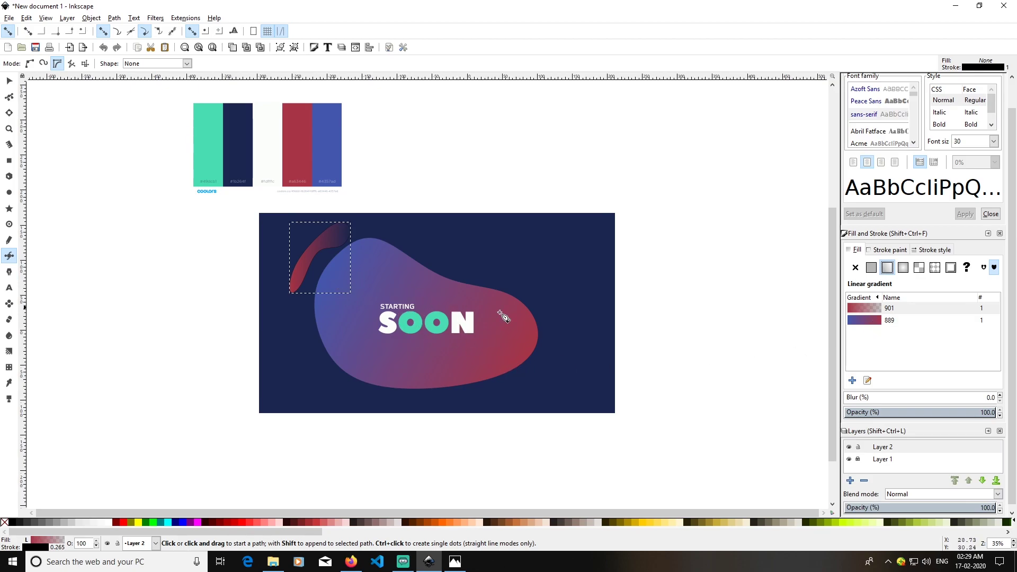
left_click(881, 321)
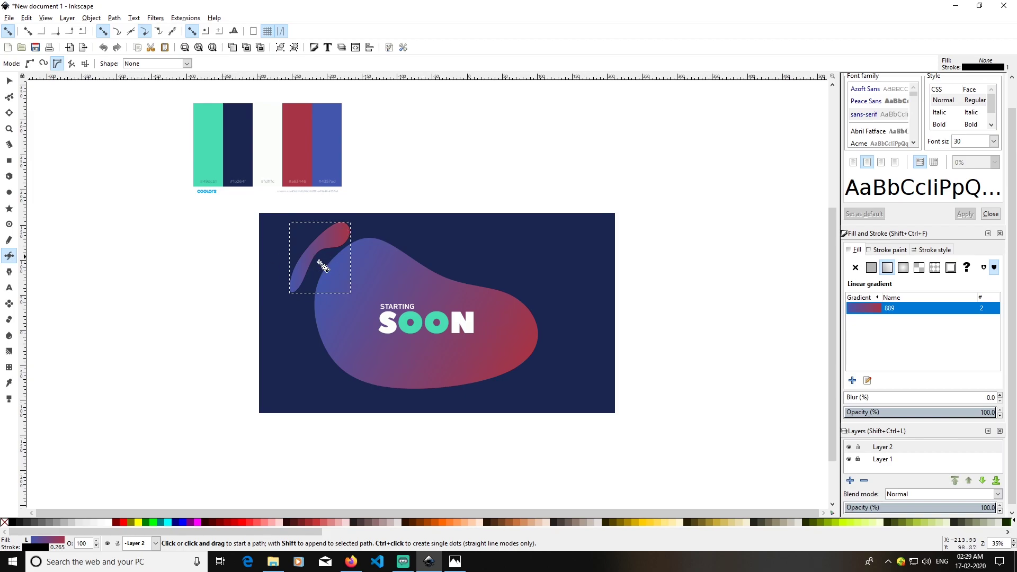
left_click(9, 351)
left_click_drag(291, 258, 296, 286)
left_click(296, 286)
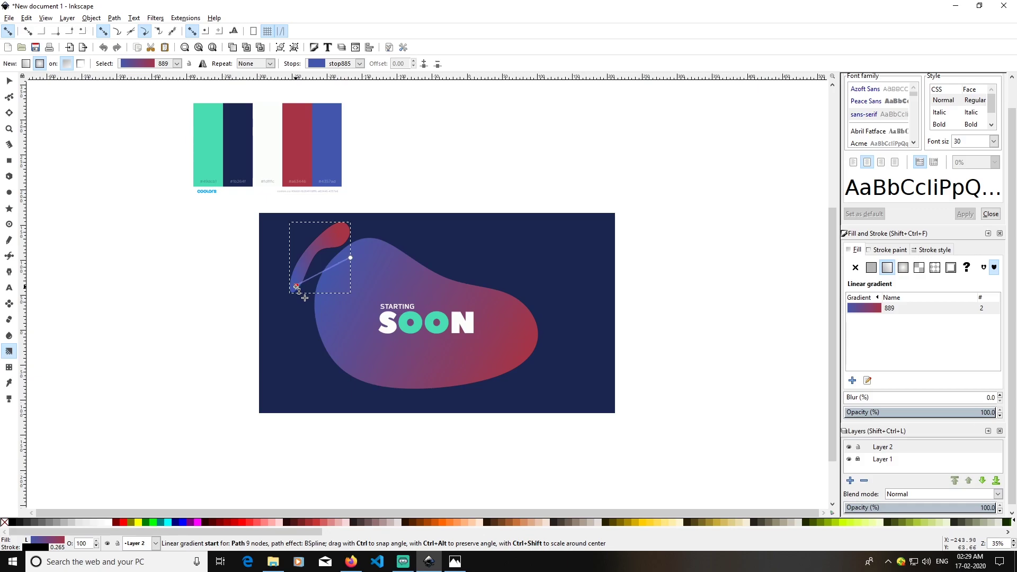
left_click_drag(351, 258, 341, 228)
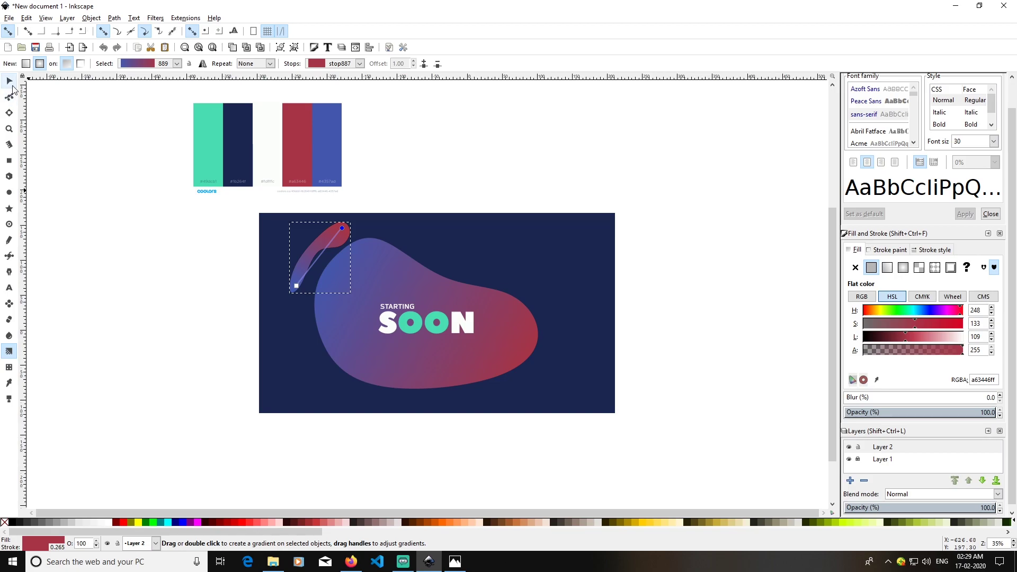
left_click(12, 84)
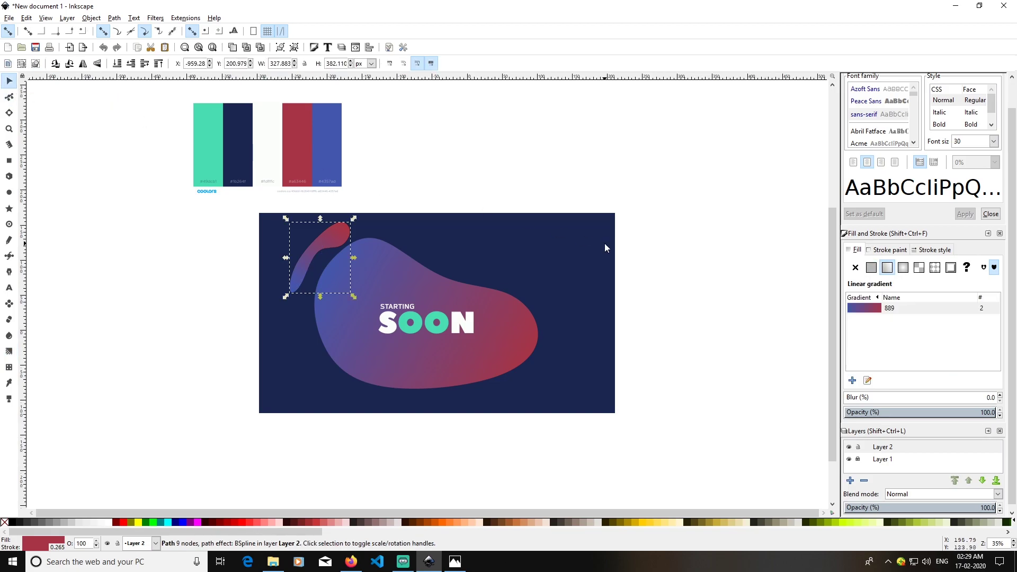
left_click(718, 243)
Move the small curved shape slightly down and right, rotate it a little counterclockwise, and deselect it.
left_click_drag(328, 242, 329, 245)
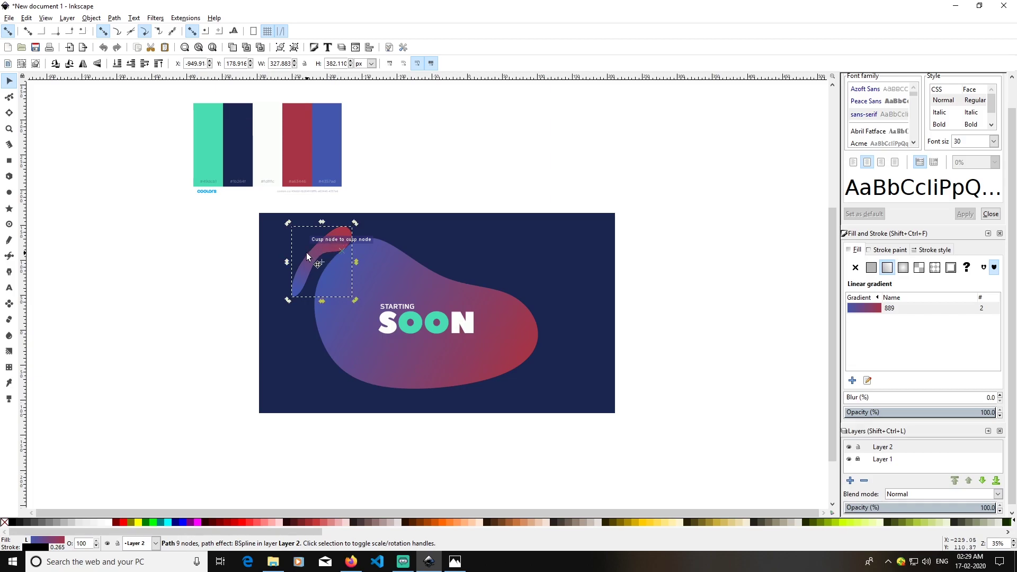
left_click(701, 270)
left_click(338, 243)
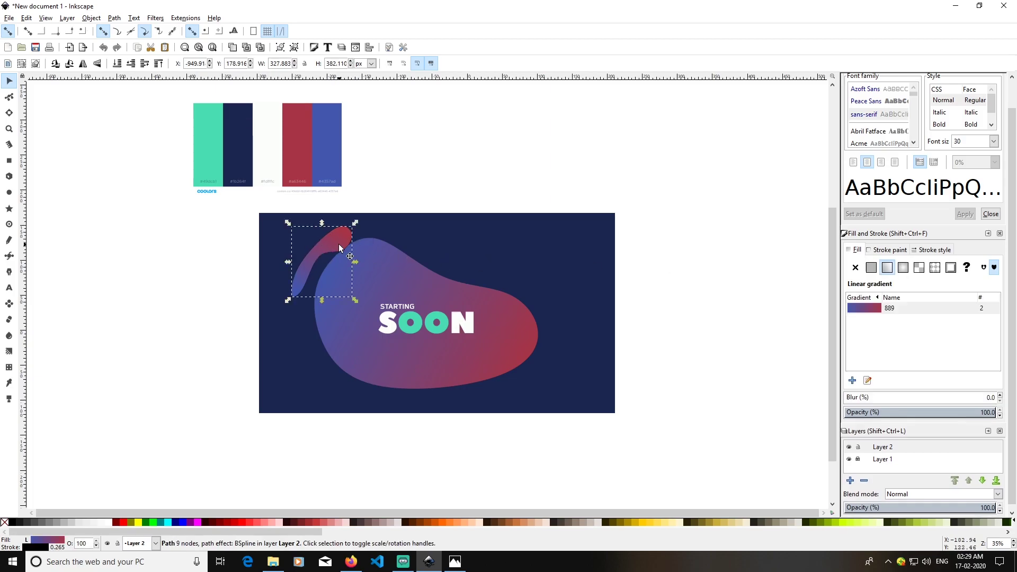
left_click_drag(355, 221, 346, 216)
left_click(734, 302)
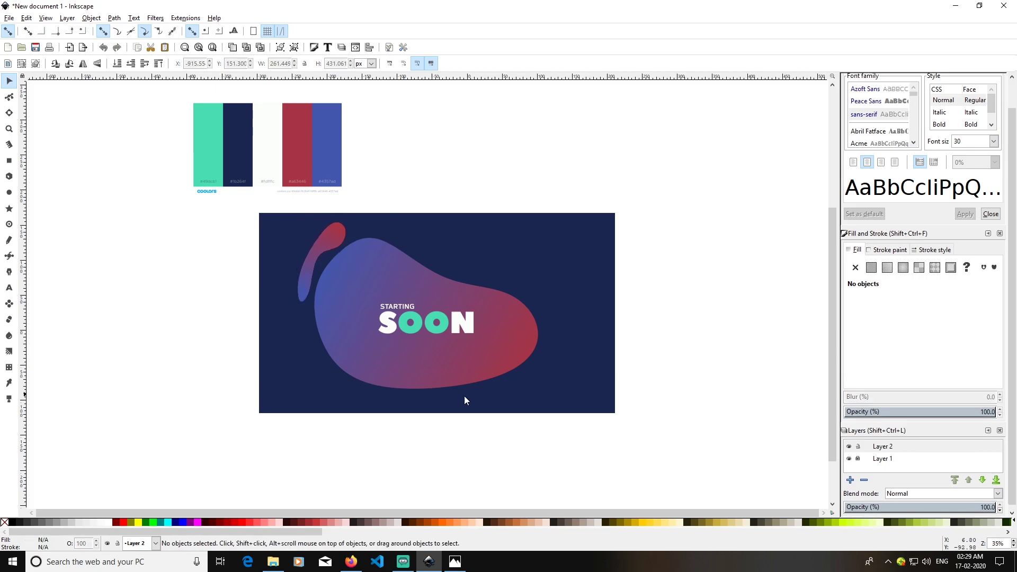
Draw a closed, curved BSpline shape about 523 by 294 px just above the blob's upper-right edge.
left_click(9, 256)
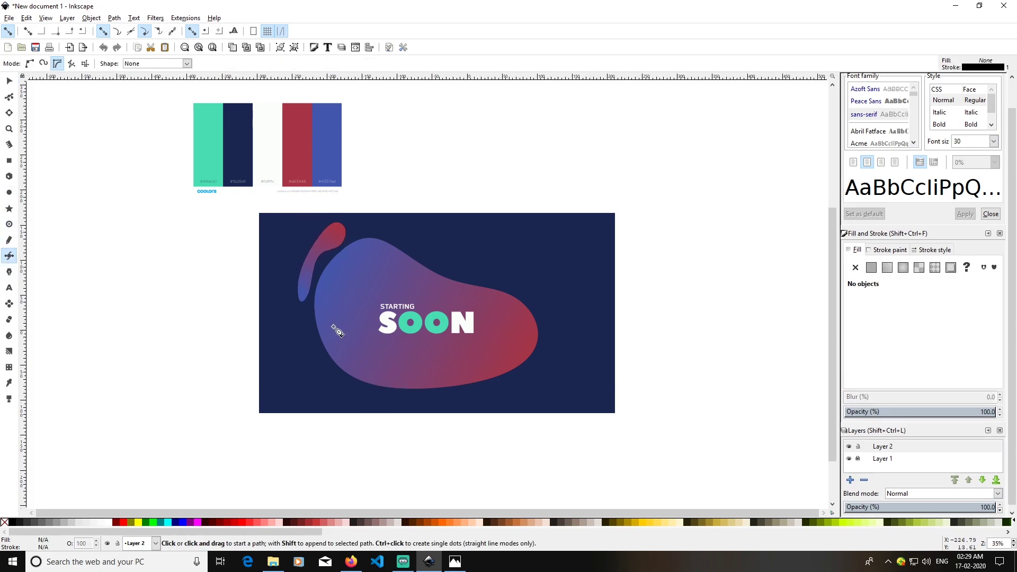
left_click(408, 236)
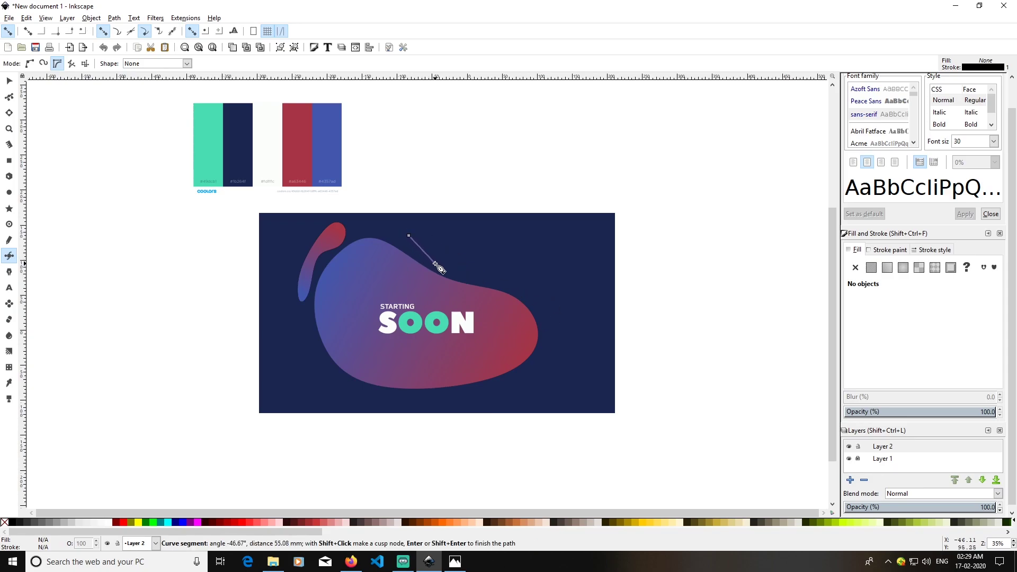
left_click(484, 283)
left_click(510, 274)
left_click(496, 247)
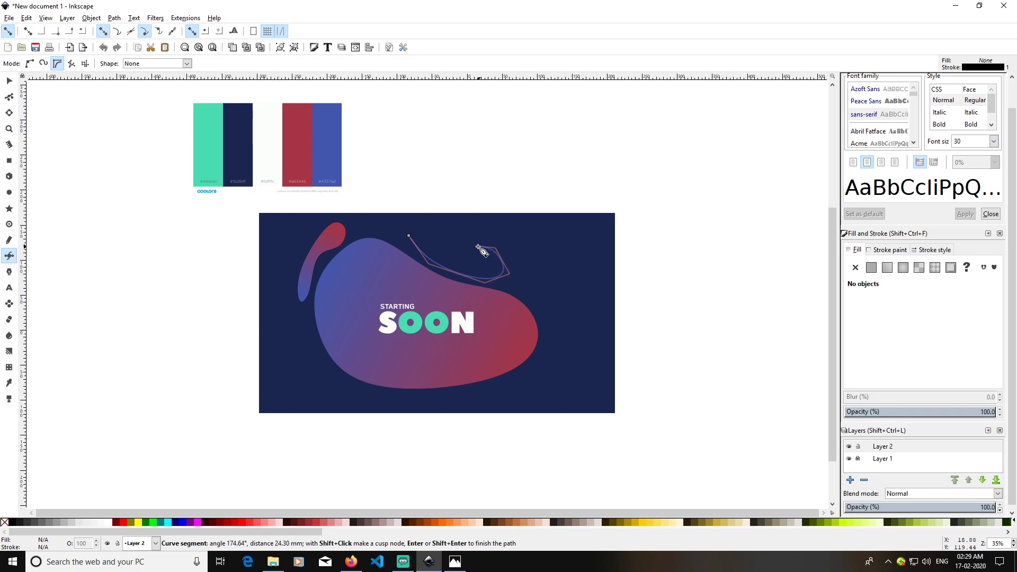
left_click(447, 238)
left_click(433, 223)
left_click(409, 235)
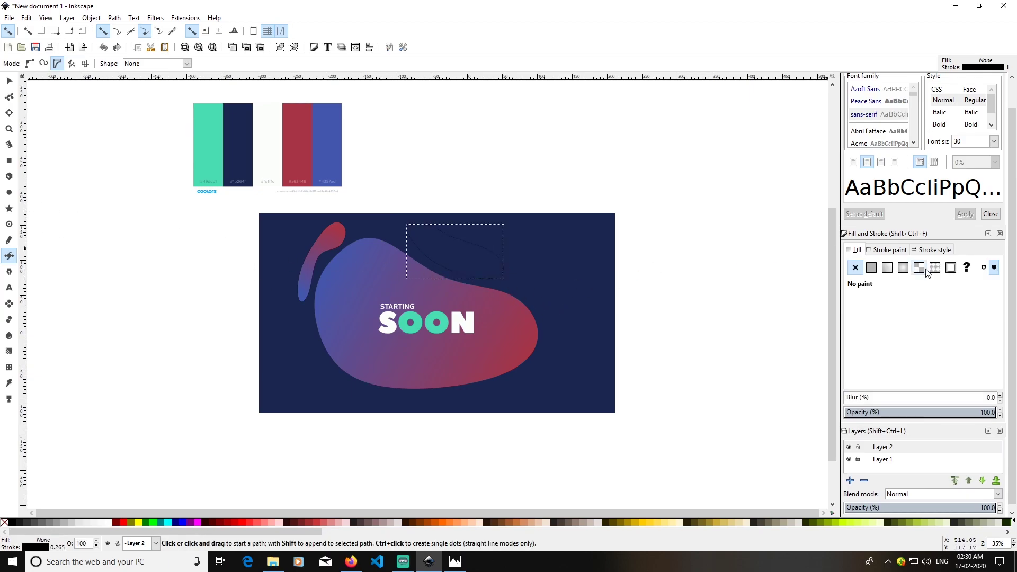
Fill the upper-right shape with the blob's blue-and-red linear gradient, running from red at its upper-left tip to blue at its lower-right end.
left_click(888, 268)
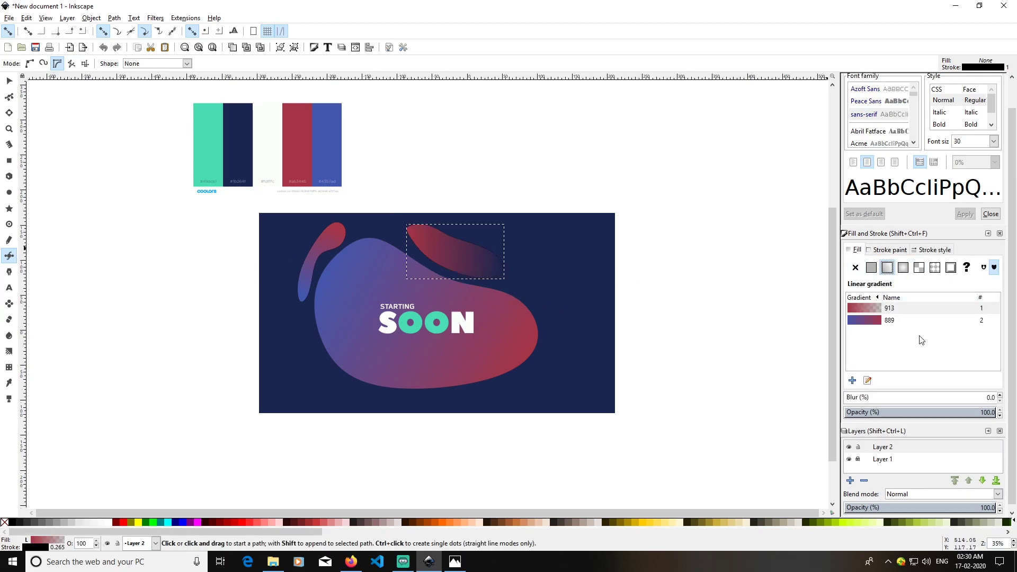
left_click(875, 322)
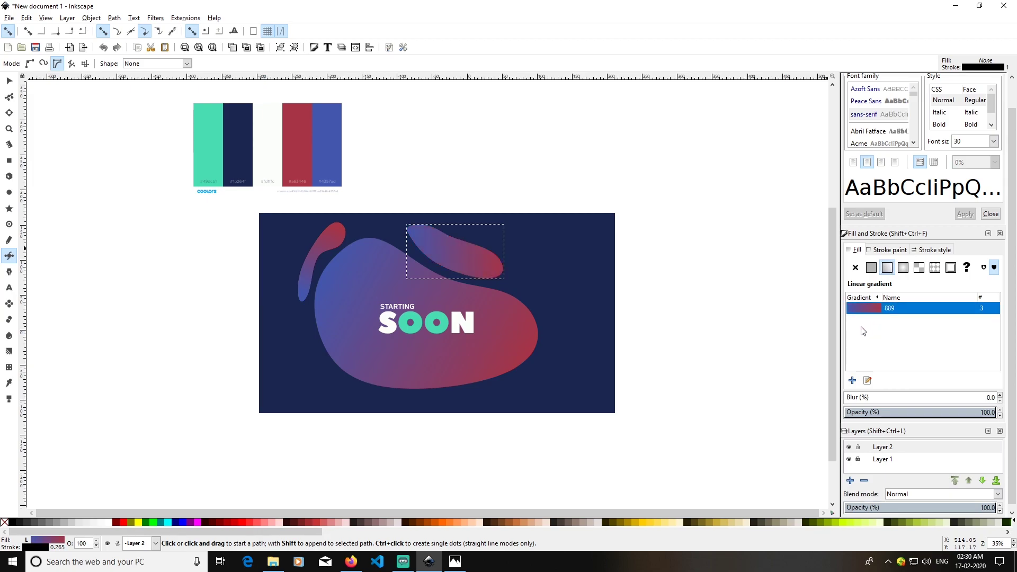
left_click(9, 354)
left_click_drag(407, 252, 411, 226)
left_click(9, 81)
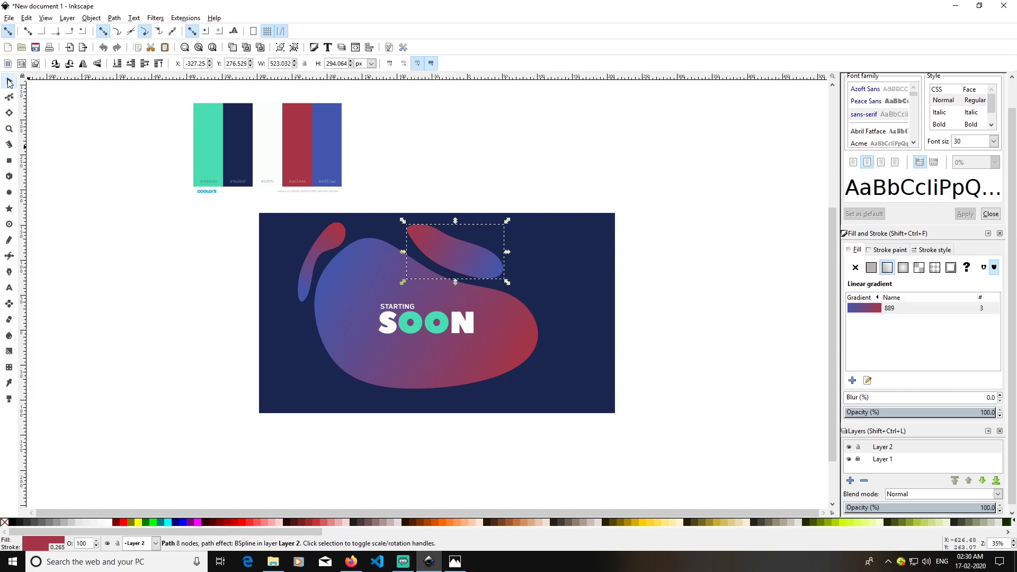
Move the upper-right shape slightly left and up, then deselect it.
left_click(706, 288)
left_click_drag(470, 257, 458, 253)
left_click(709, 311)
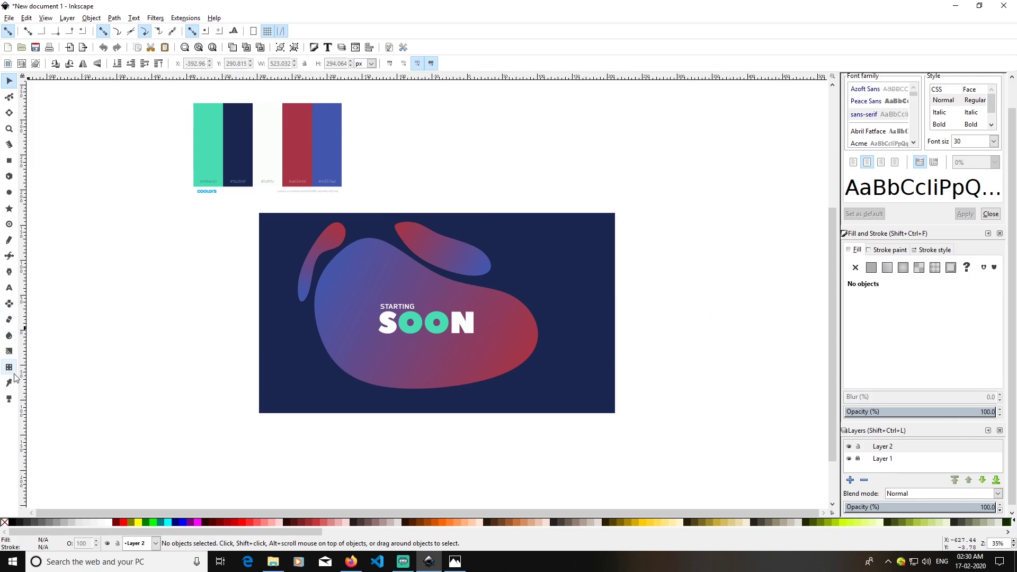
Draw a closed, wavy BSpline shape about 396 by 130 px across the blob's bottom edge.
left_click(13, 258)
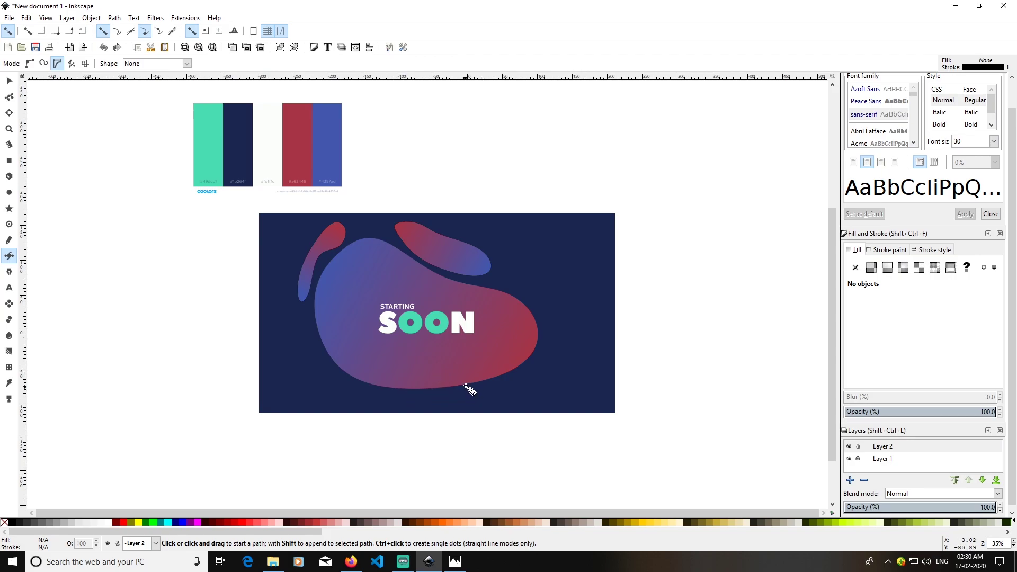
left_click(472, 385)
left_click(452, 371)
left_click(417, 382)
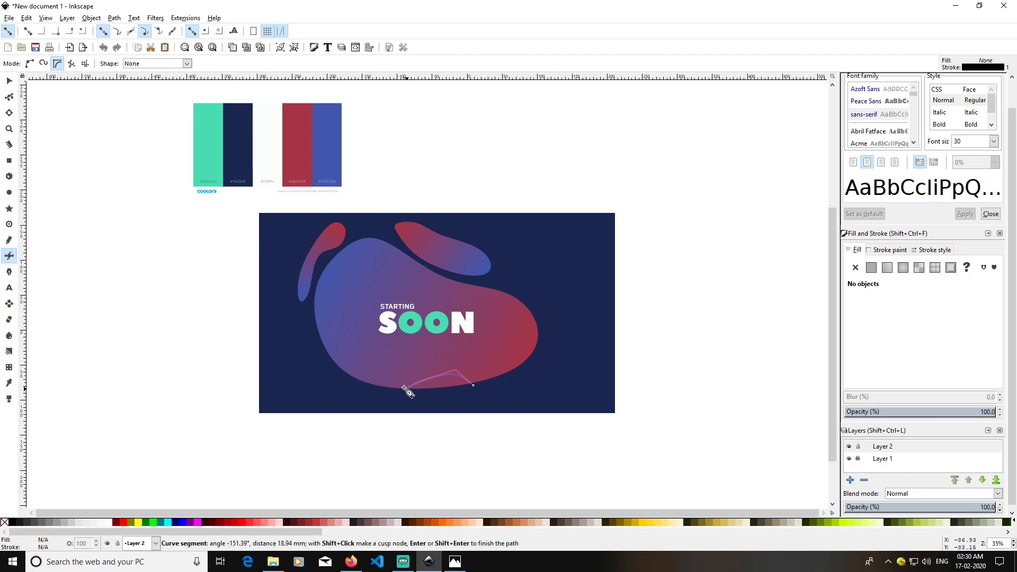
left_click(399, 378)
left_click(391, 393)
left_click(410, 401)
left_click(430, 387)
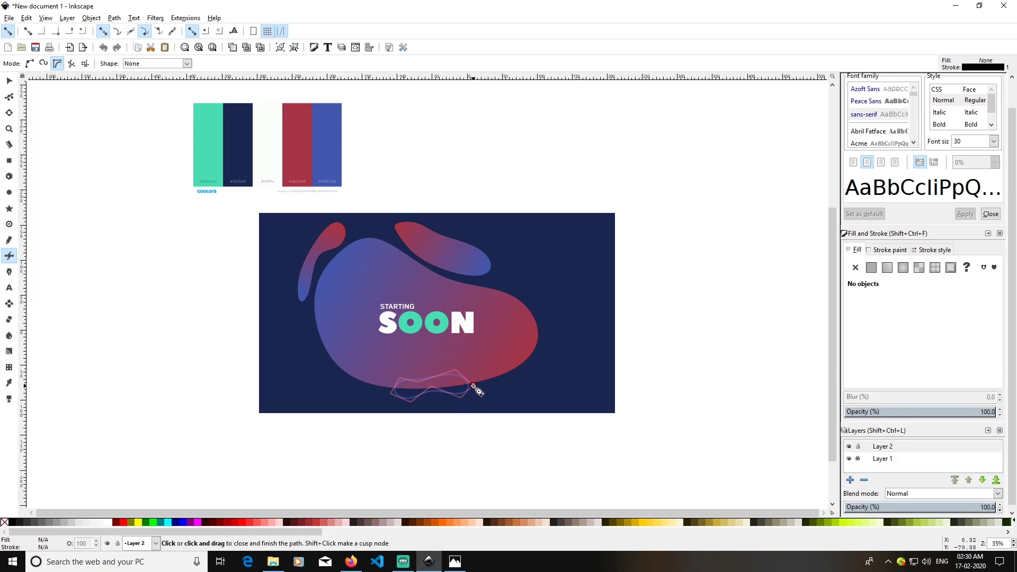
left_click(474, 388)
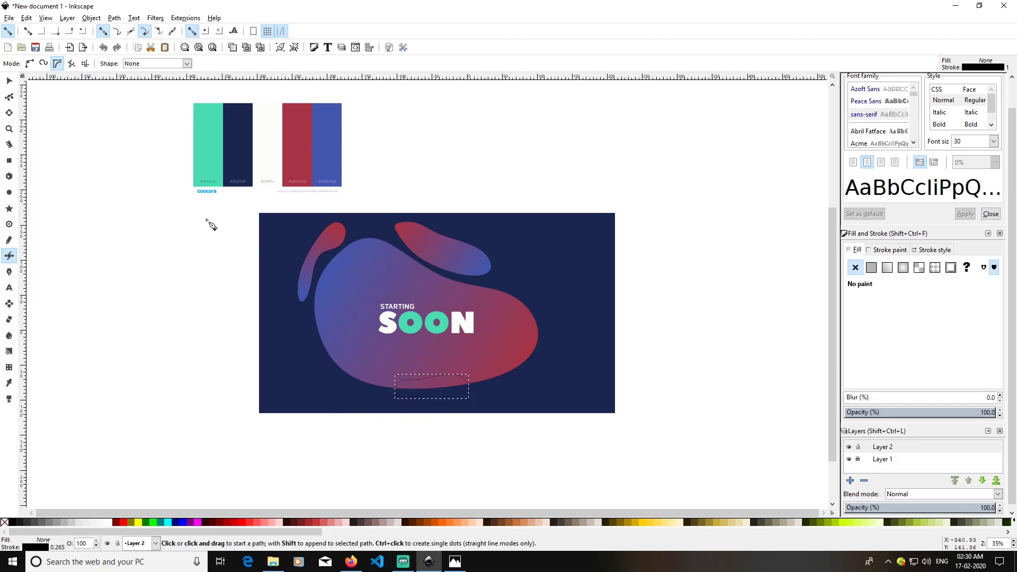
Fill the wavy bottom shape with the blob's blue-to-red linear gradient and unset its stroke.
left_click(887, 267)
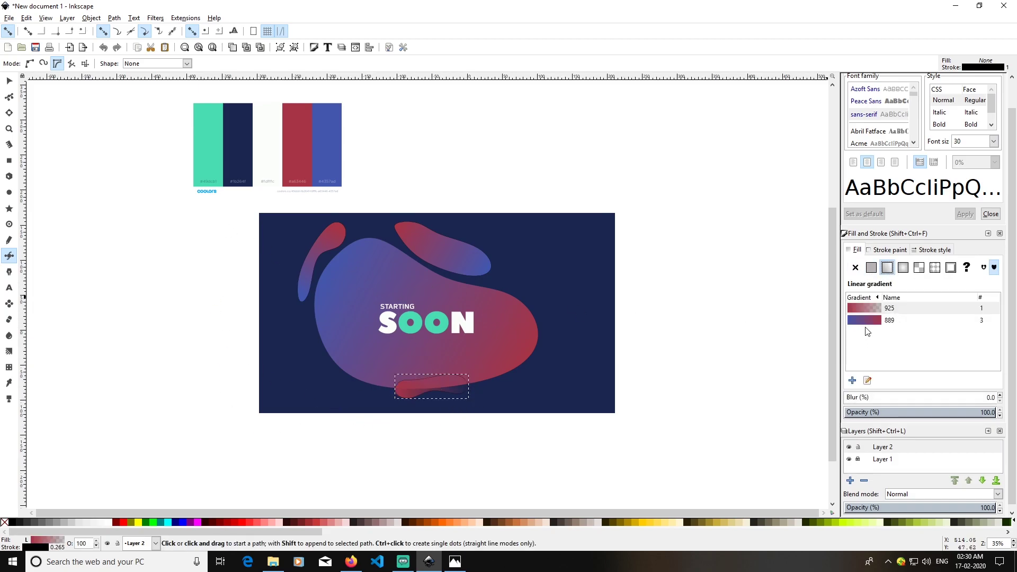
left_click(872, 323)
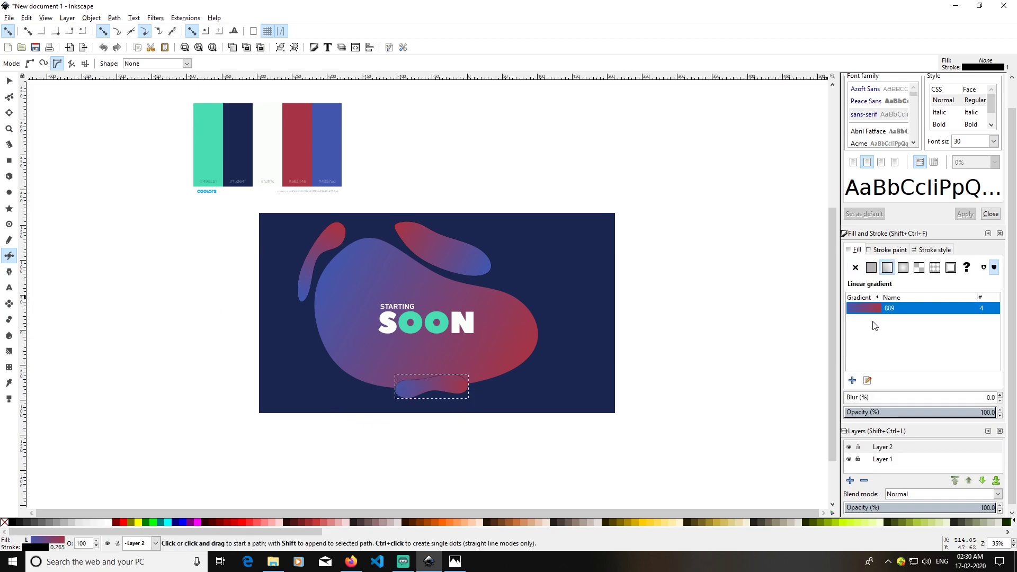
left_click(9, 81)
key("Escape")
left_click(437, 385)
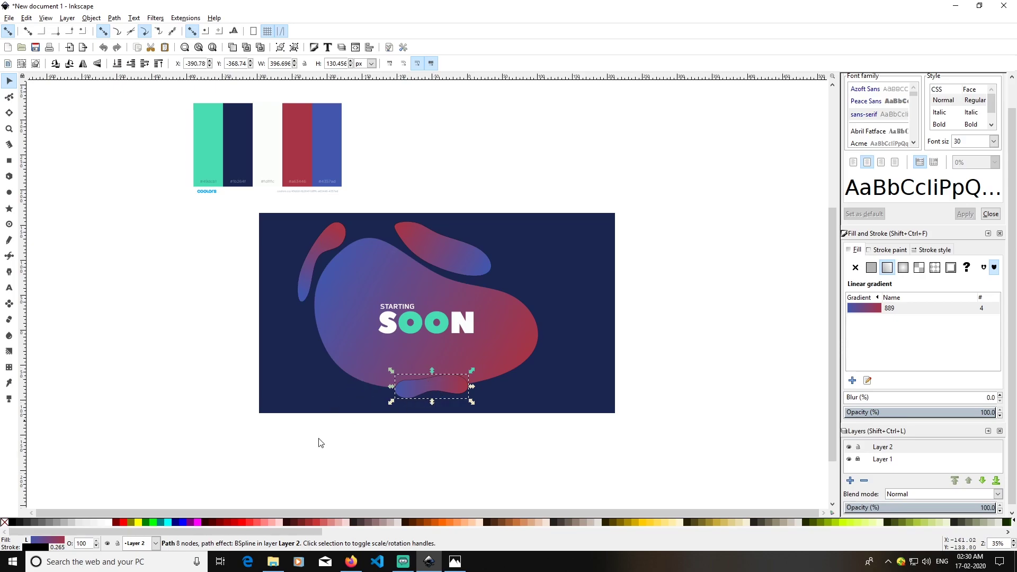
right_click(41, 551)
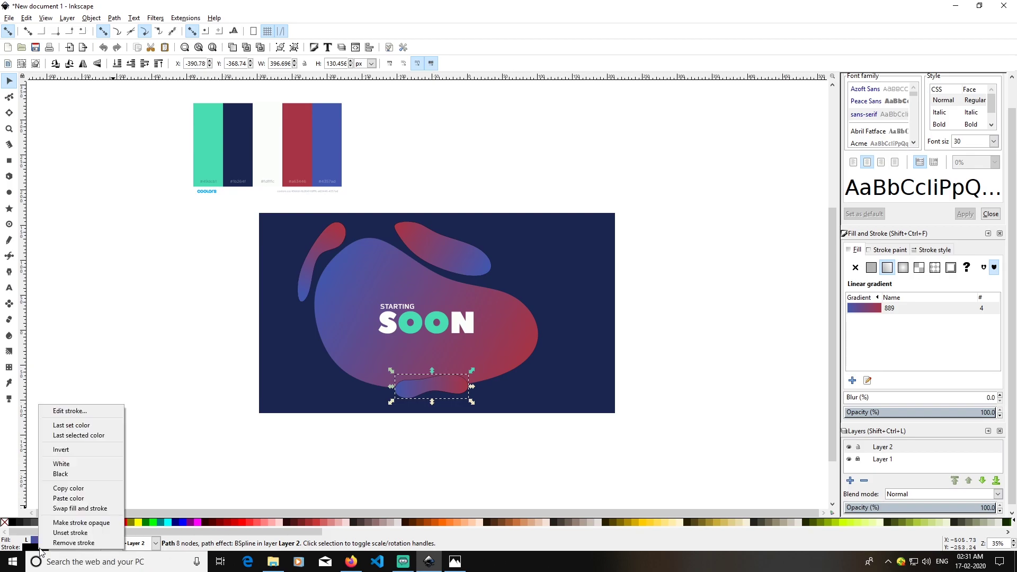
left_click(70, 532)
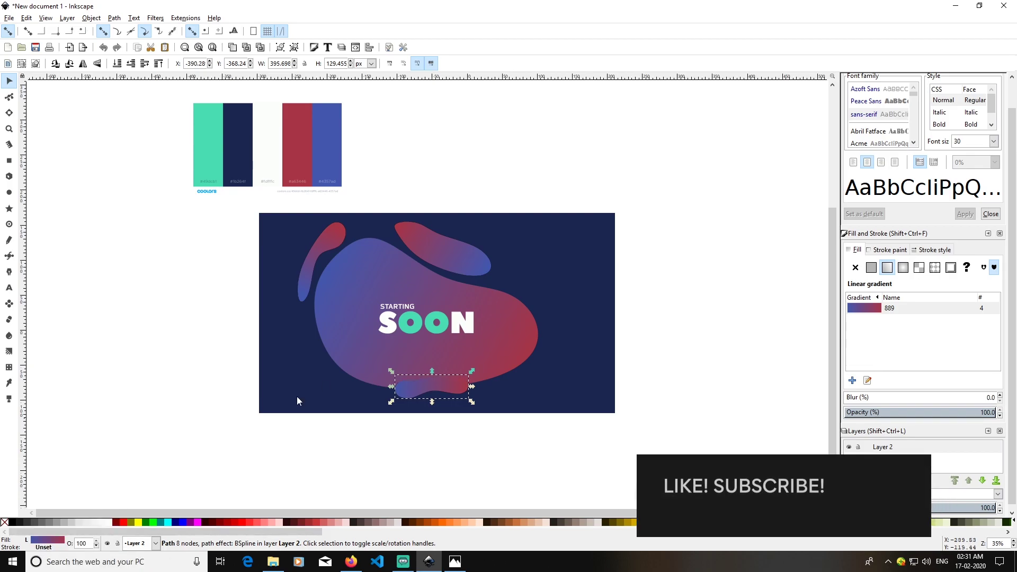
Remove the stroke from the two small gradient shapes along the blob's upper-left and upper-right sides.
left_click(328, 241)
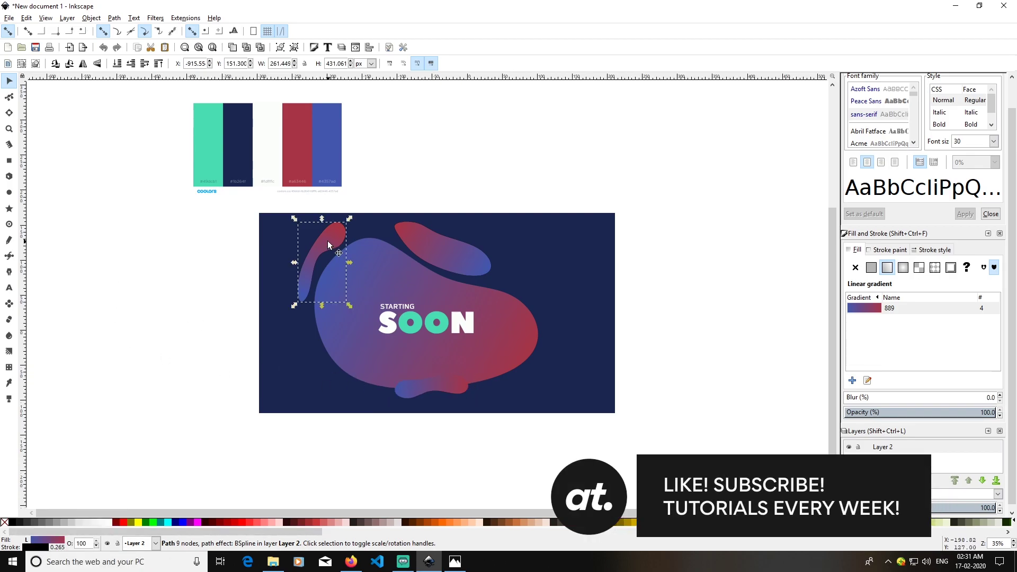
right_click(43, 550)
left_click(62, 543)
left_click(423, 254)
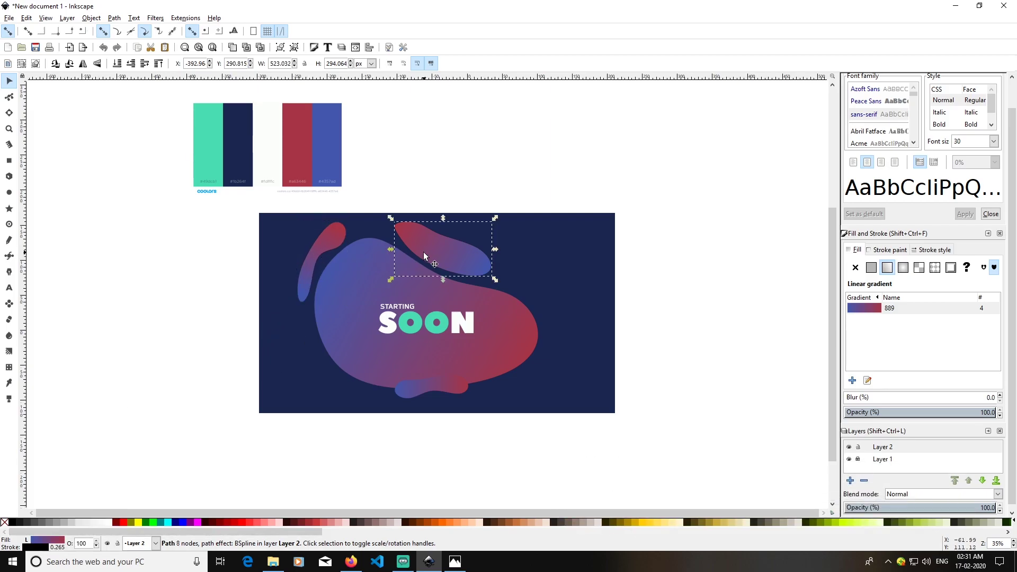
right_click(42, 551)
left_click(62, 541)
Nudge the wavy bottom shape slightly up and left, then deselect it.
left_click(372, 453)
left_click(440, 383)
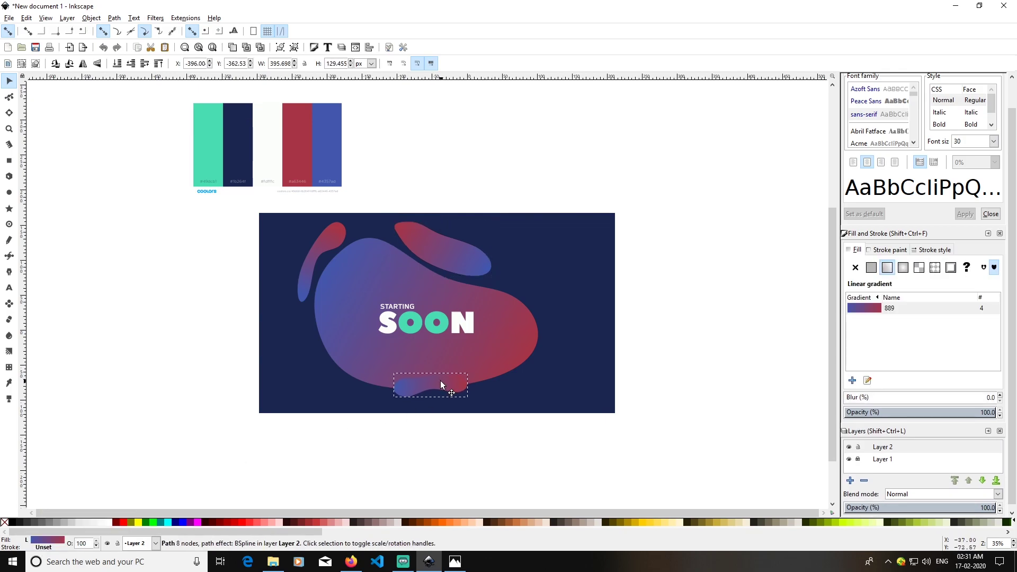
left_click(563, 437)
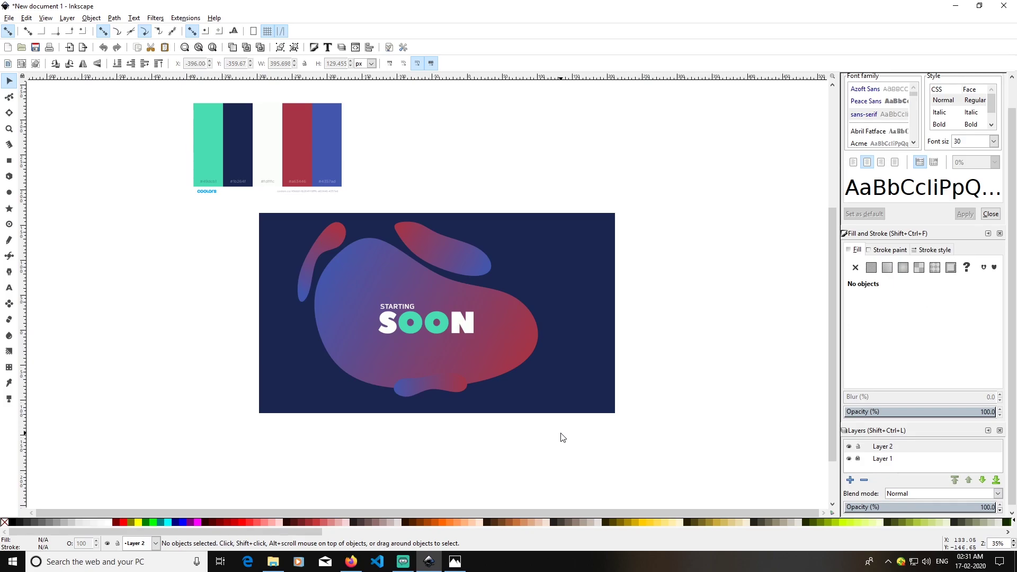
Reverse the wavy bottom shape's gradient so it runs from red at its left end to blue at its right end.
left_click(442, 380)
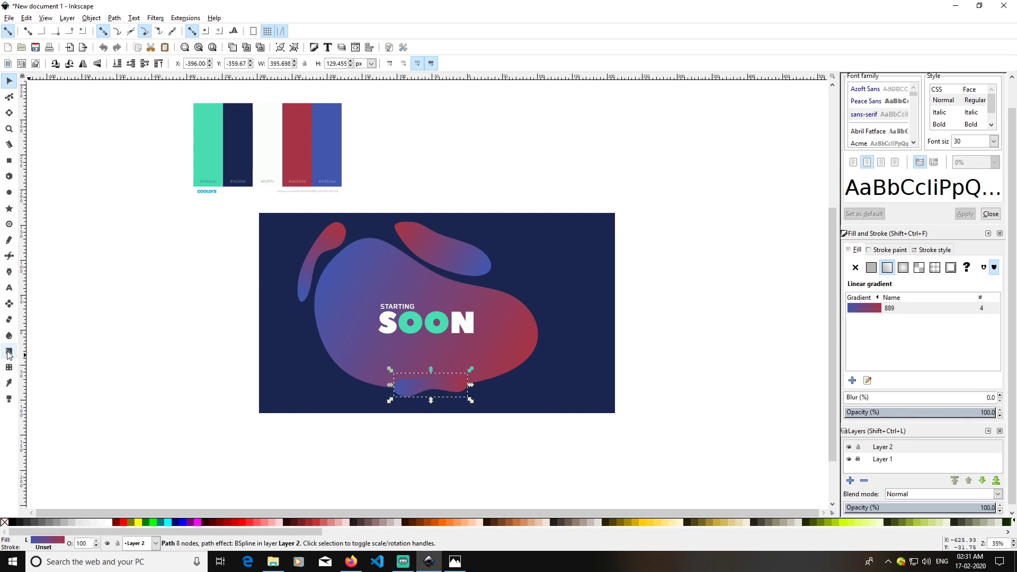
left_click(9, 353)
left_click_drag(398, 392, 468, 385)
left_click(9, 80)
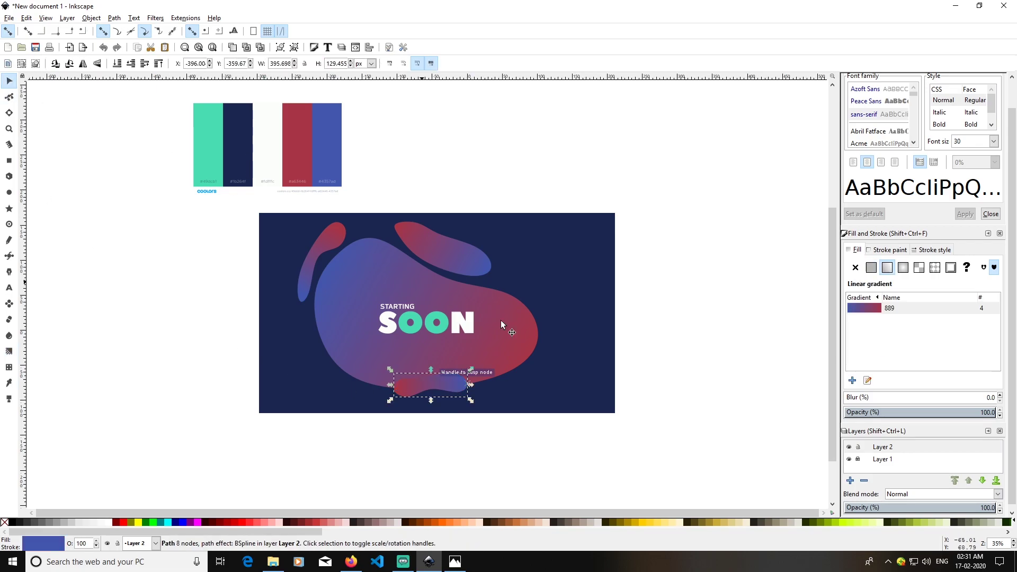
left_click(676, 413)
Duplicate the wavy bottom shape in place, fill the copy with black and lower it behind the gradient original.
left_click(447, 384)
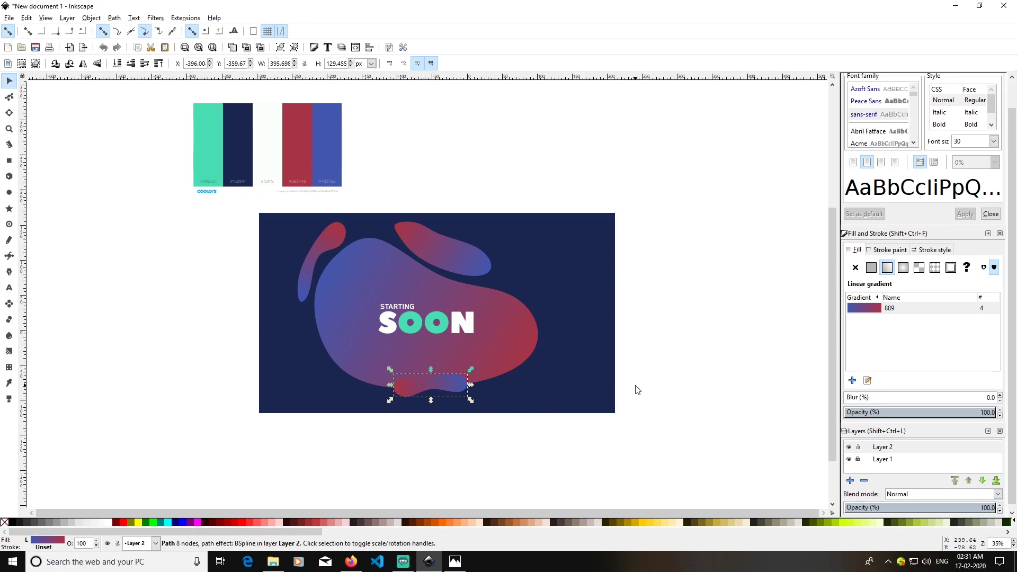
key("ctrl+d")
left_click(12, 522)
left_click(425, 465)
left_click(446, 383)
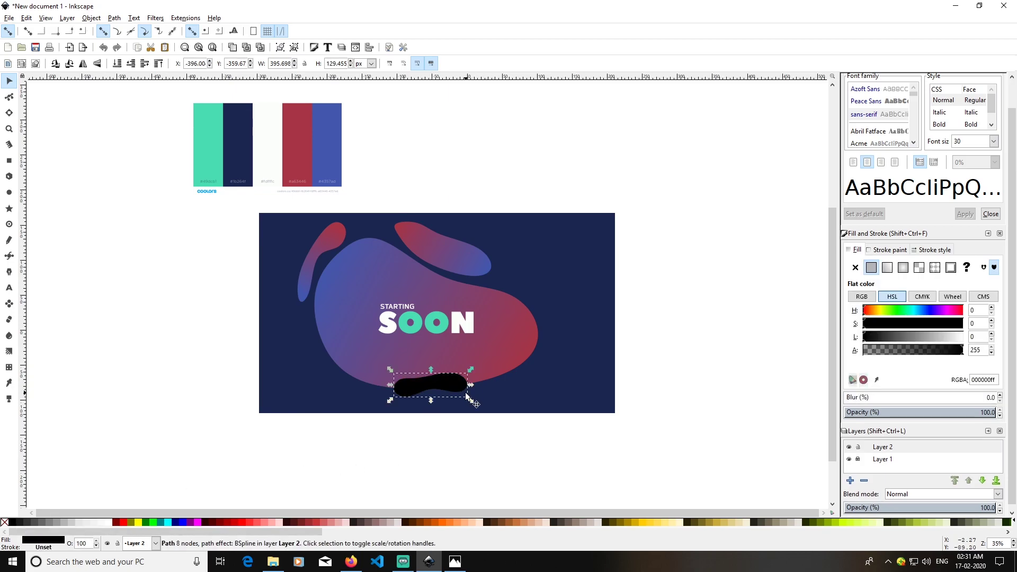
left_click(131, 64)
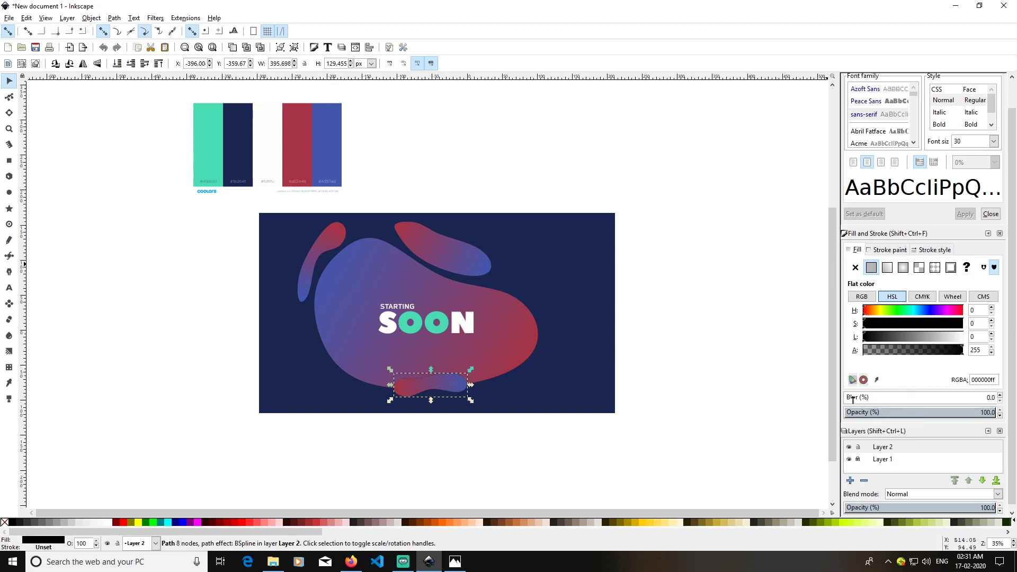
Turn the black copy into a soft shadow with 16.1% blur and about 61% opacity, and clear the selection.
left_click_drag(849, 399, 869, 398)
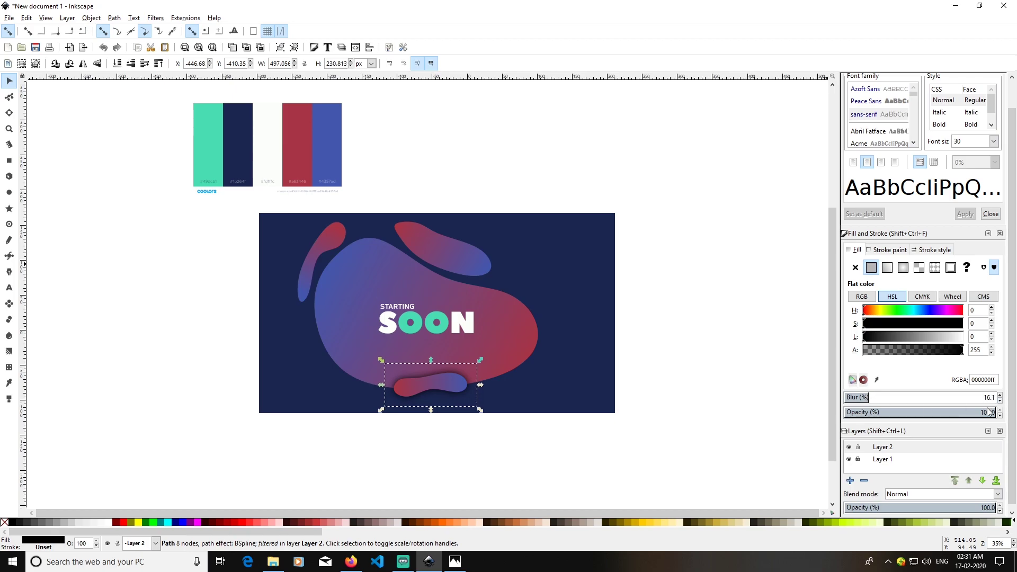
left_click_drag(987, 413, 946, 414)
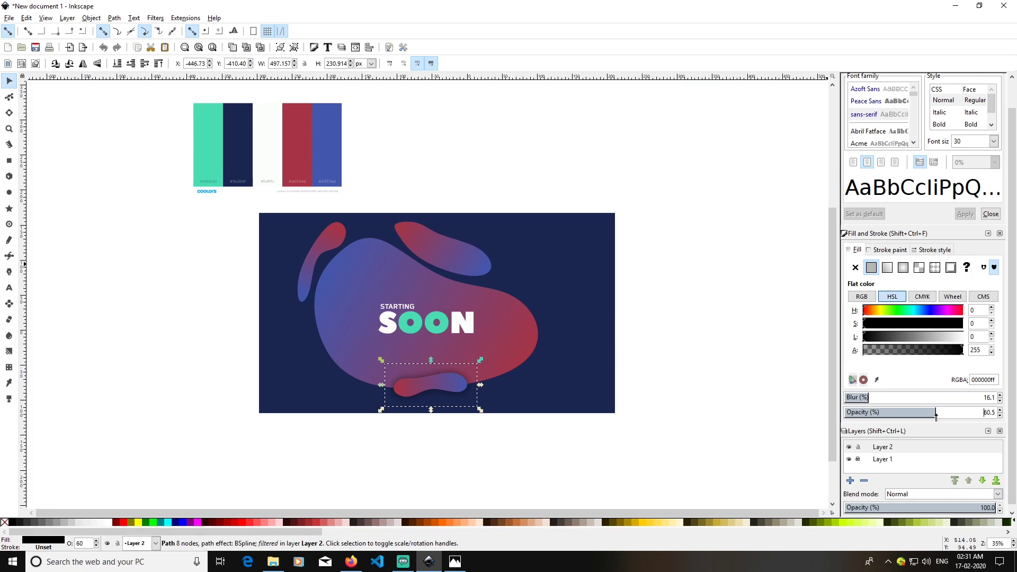
left_click(504, 352)
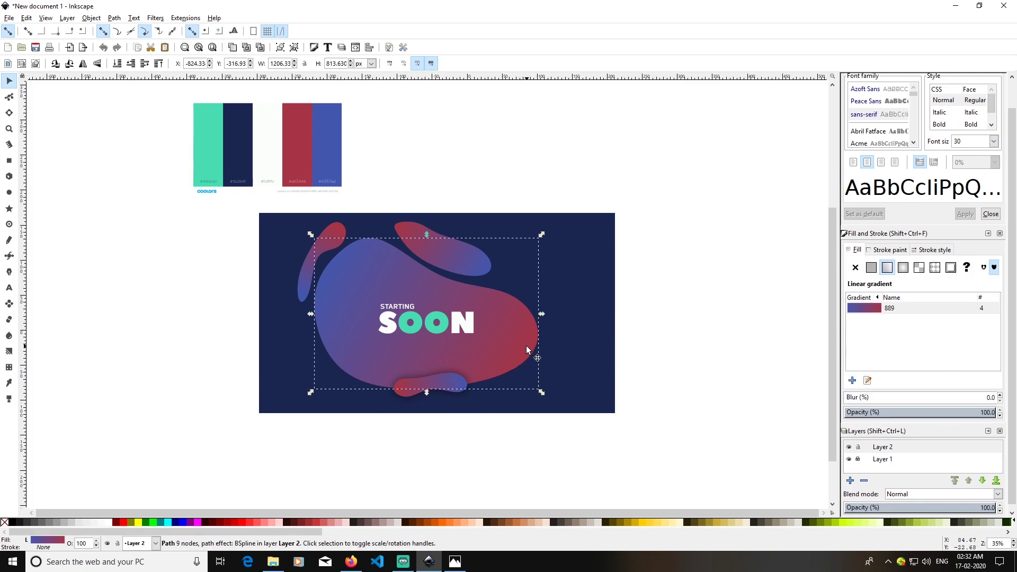
key("ctrl")
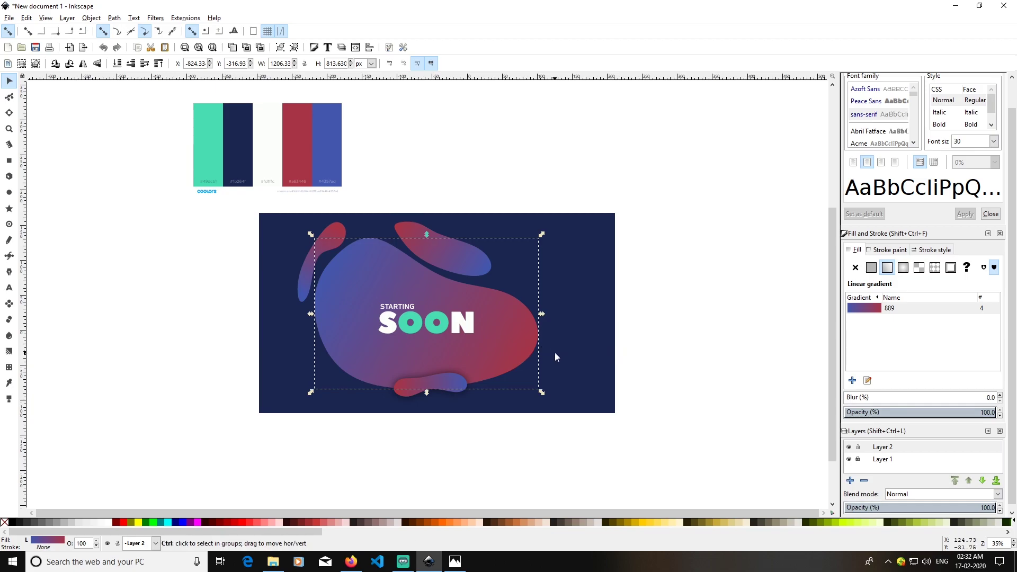
left_click(762, 364)
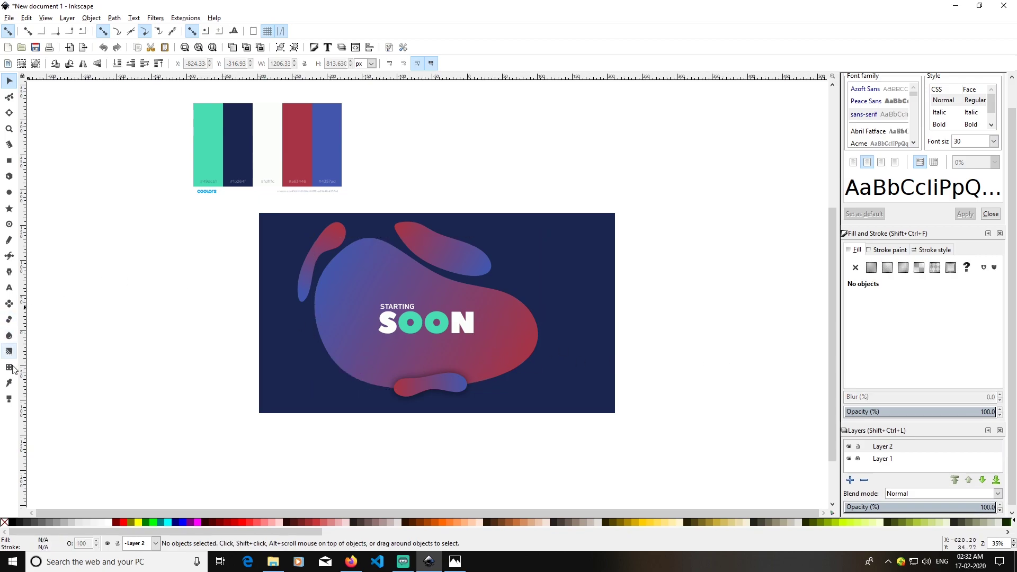
Draw a circle about 86 px in diameter on the big blob's lower-right part, beside the wavy shape.
left_click(9, 192)
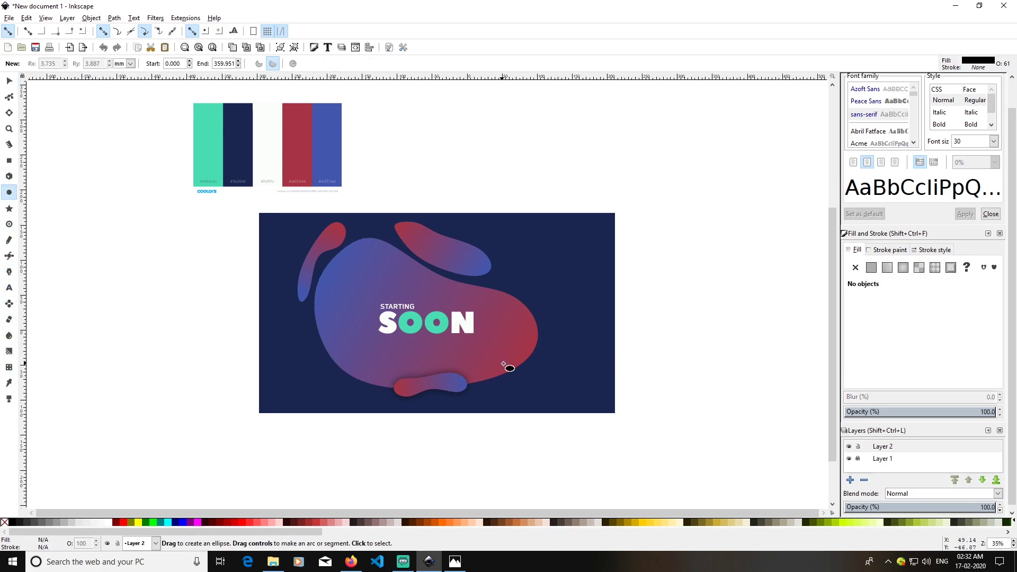
left_click_drag(493, 355, 515, 379)
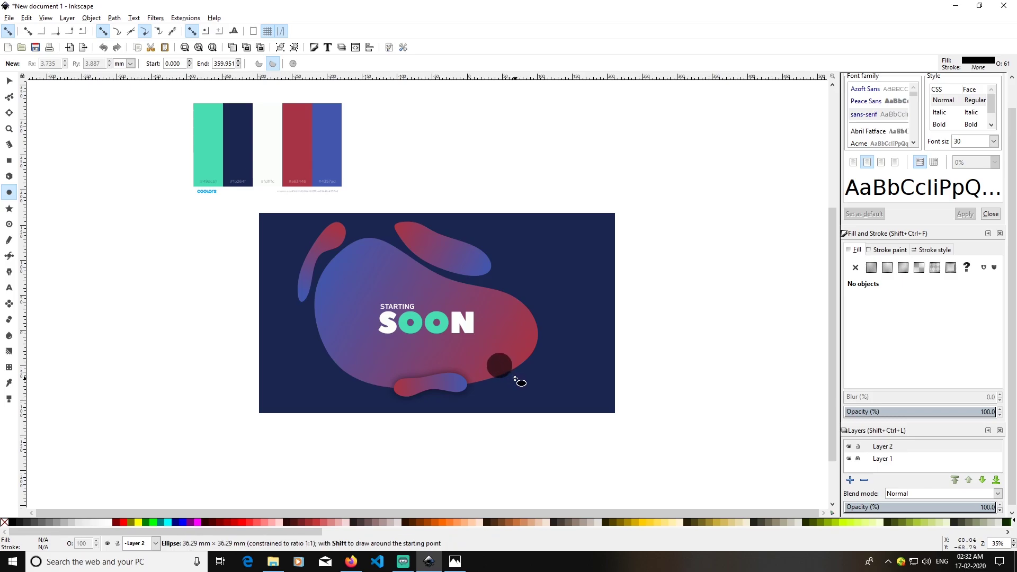
left_click_drag(515, 378, 508, 375)
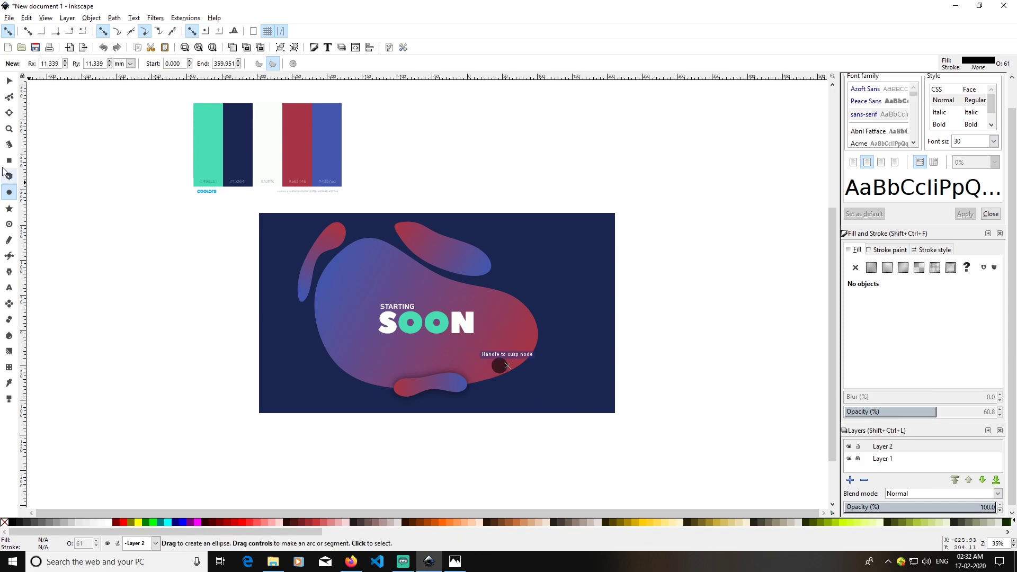
left_click(9, 80)
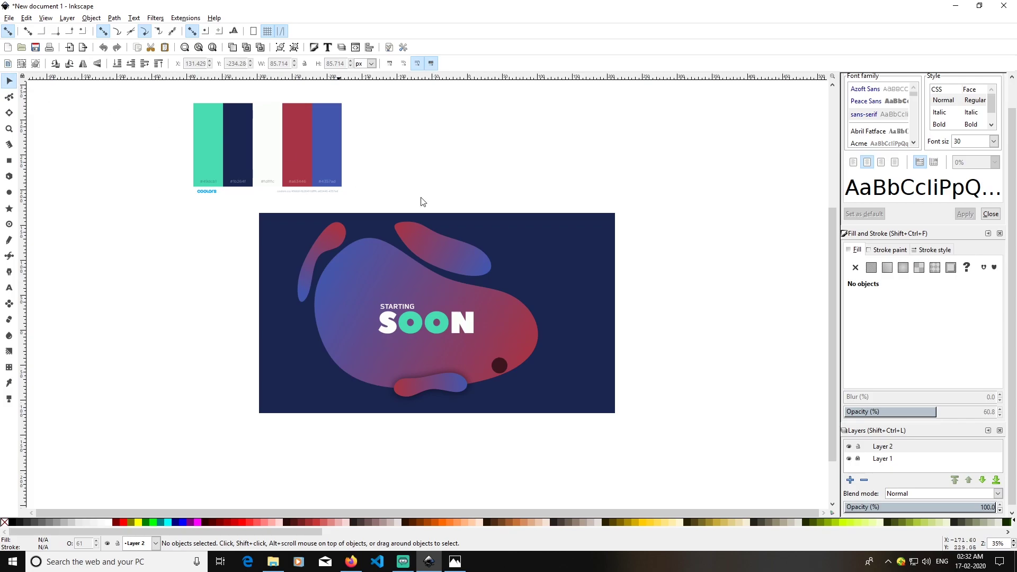
Move the small circle slightly up and to the right on the big blob and set its opacity to 100%.
left_click_drag(502, 365, 506, 360)
key("Escape")
left_click(507, 362)
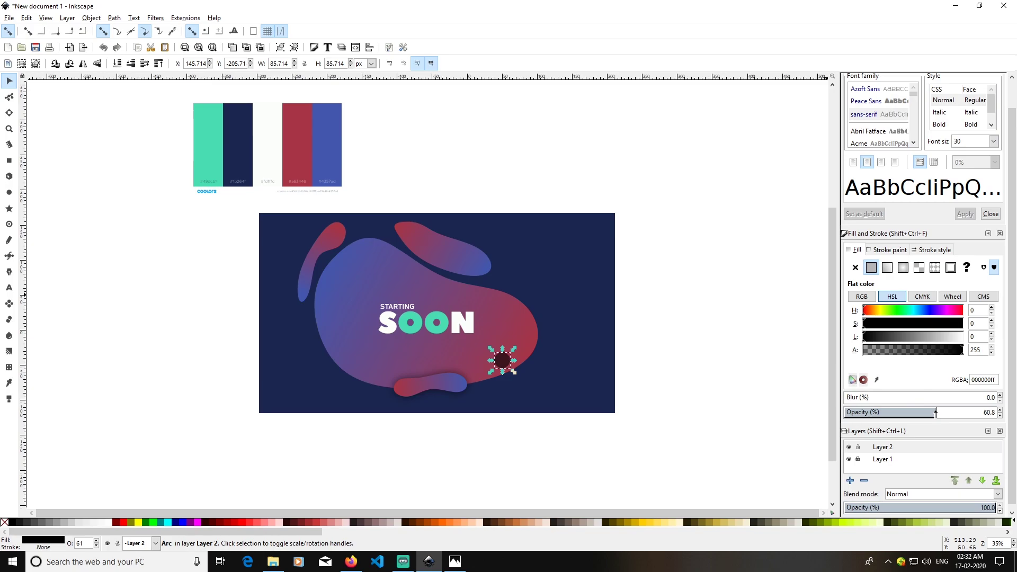
left_click(1000, 413)
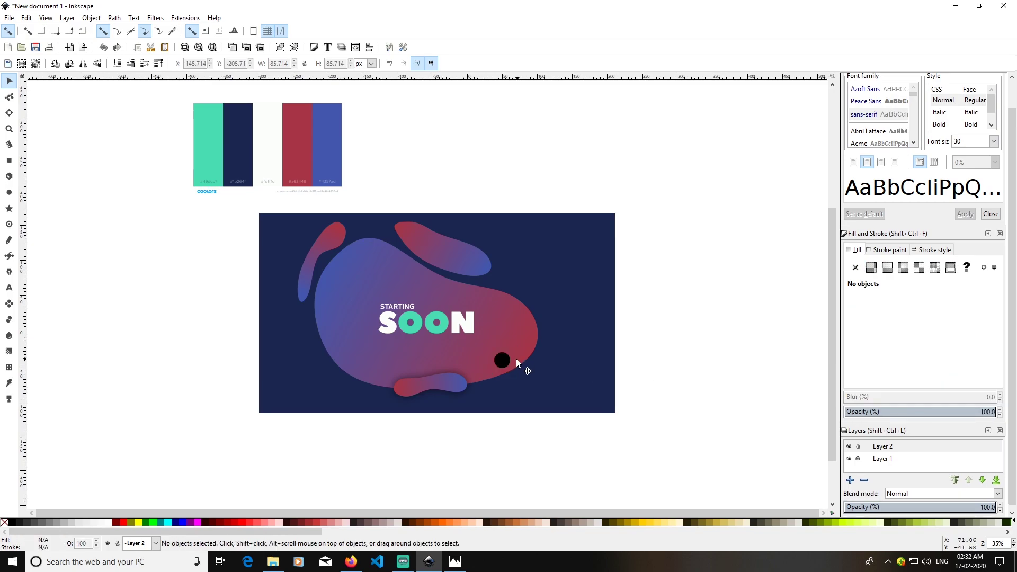
Fill the small circle with the blue-red linear gradient and reverse it so red is at its left end and blue at its right.
left_click(890, 270)
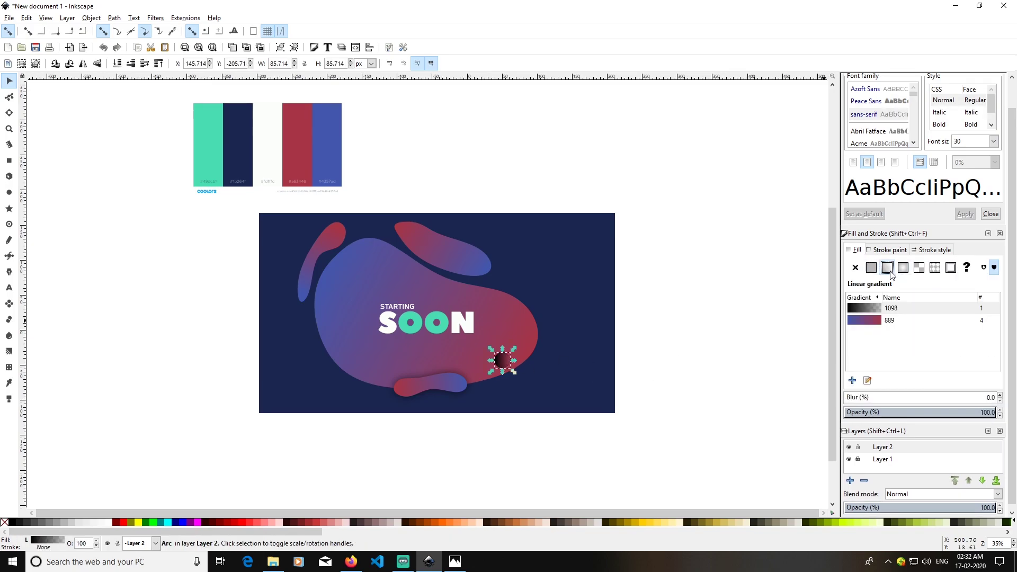
left_click(874, 321)
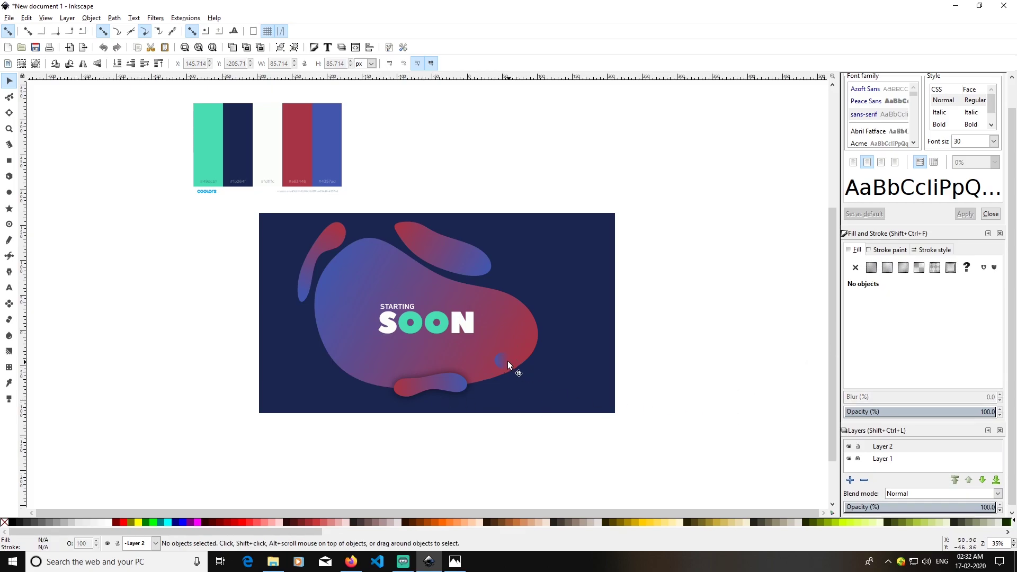
left_click(508, 362)
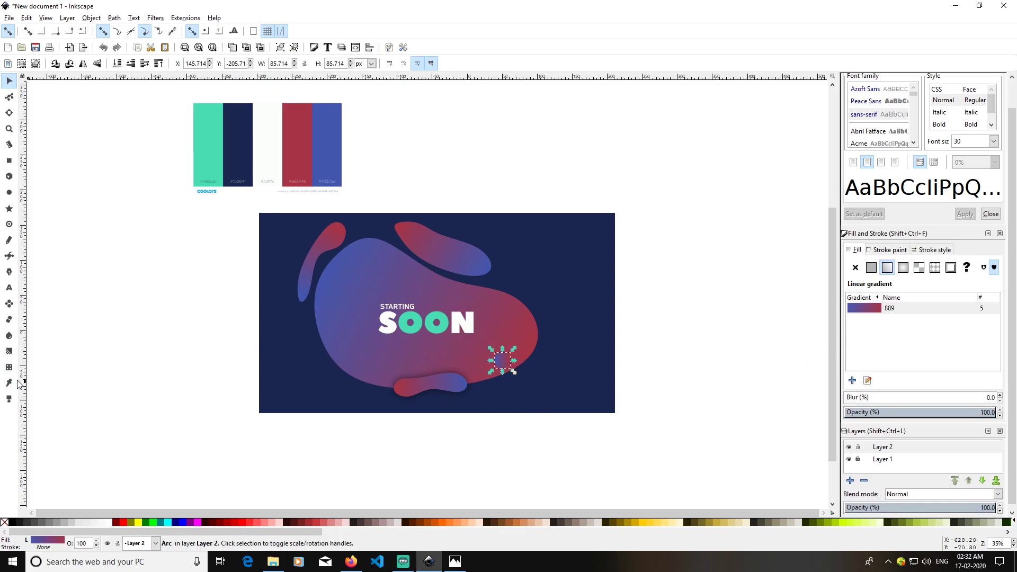
left_click(9, 351)
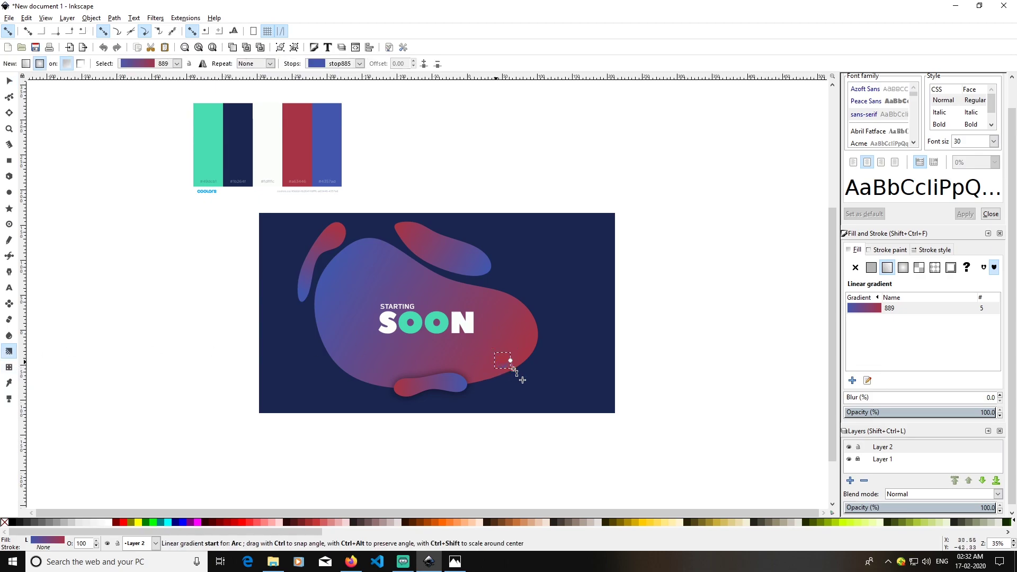
left_click(511, 361)
left_click(510, 363)
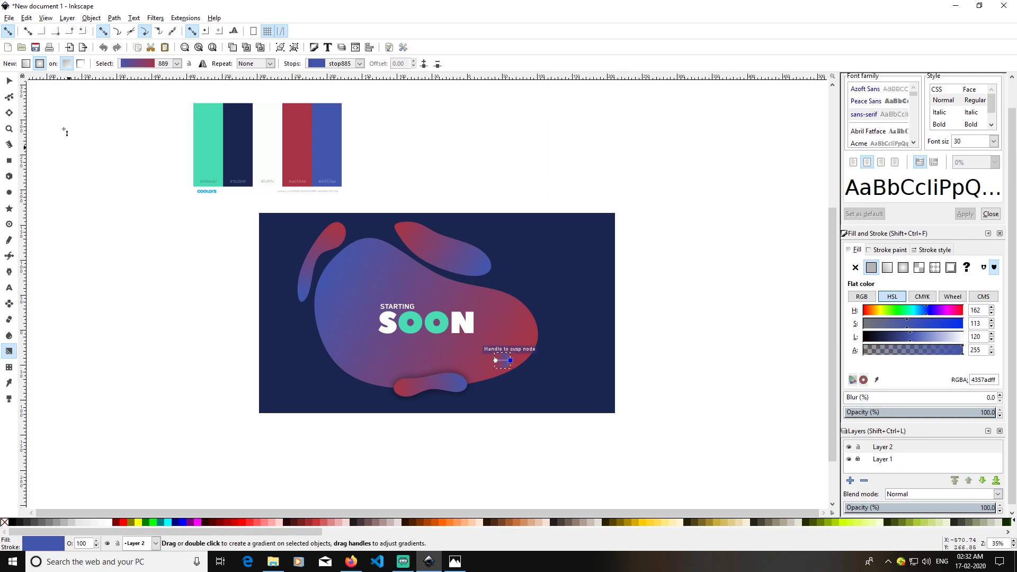
left_click(11, 83)
left_click(709, 320)
Duplicate the small circle in place, fill the copy with black and lower it behind the gradient circle.
left_click(507, 361)
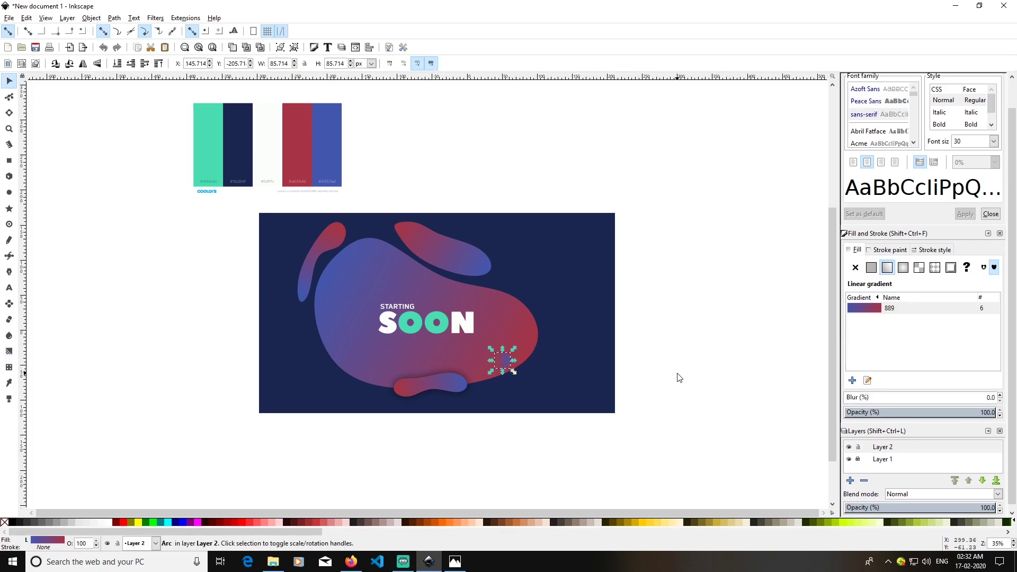
left_click(13, 524)
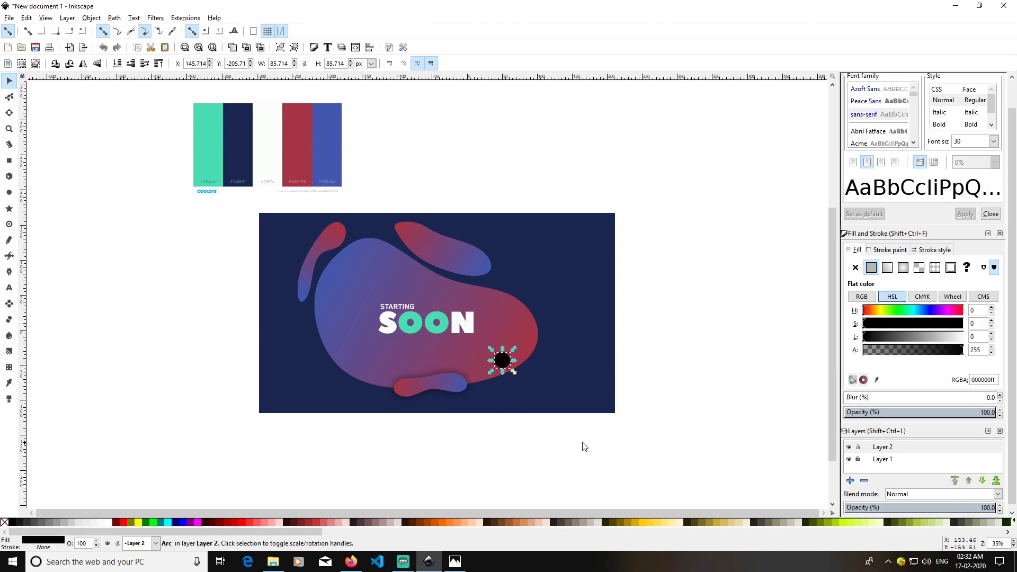
left_click(535, 383)
left_click(504, 361)
left_click(118, 63)
Give the black circle copy 27.6% blur and 64% opacity as a soft shadow, and clear the selection.
mouse_move(848, 399)
left_mouse_down()
mouse_move(894, 402)
mouse_move(860, 411)
left_mouse_up()
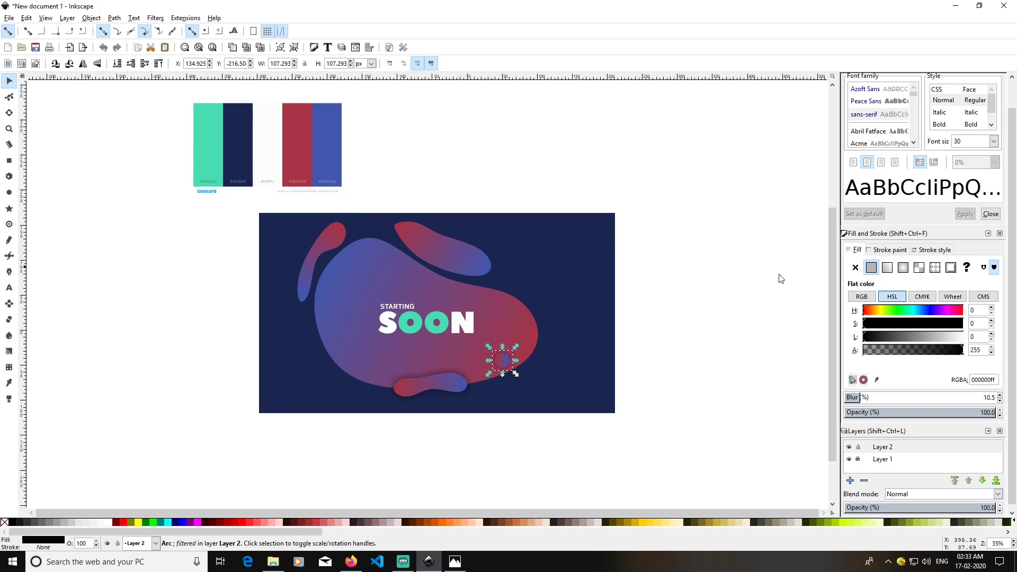
left_click_drag(856, 401, 886, 398)
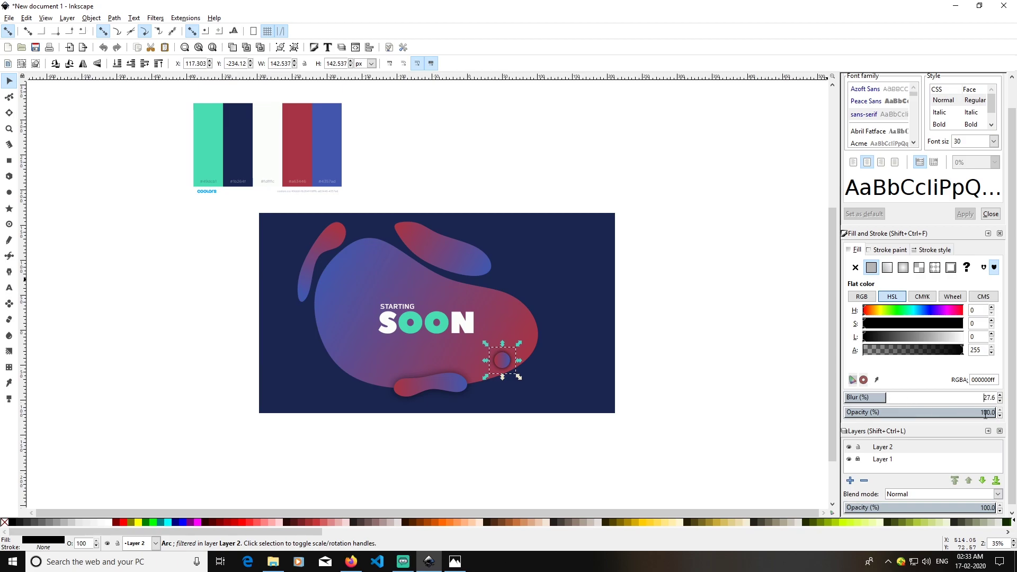
left_click_drag(982, 413, 943, 424)
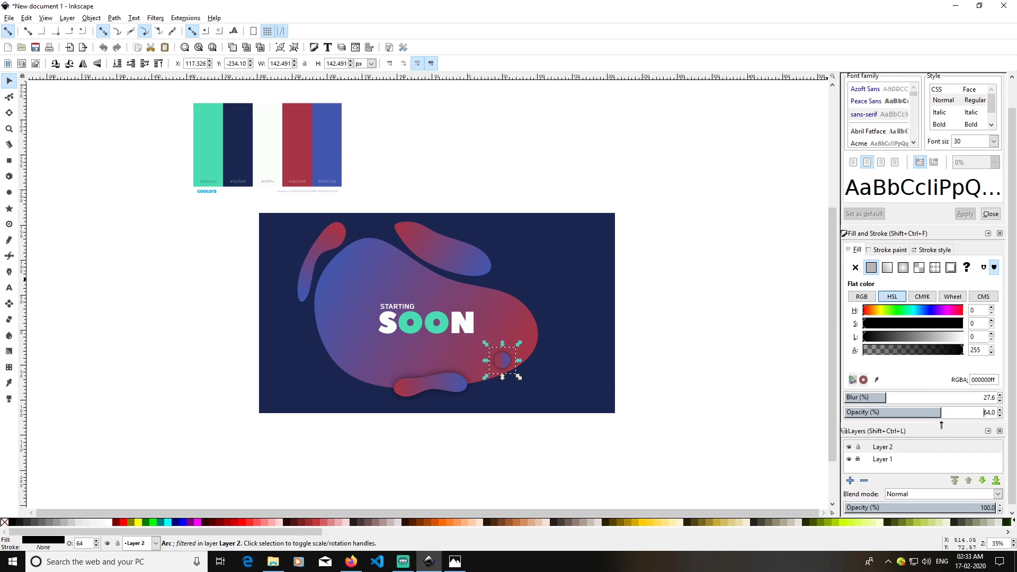
left_click(707, 426)
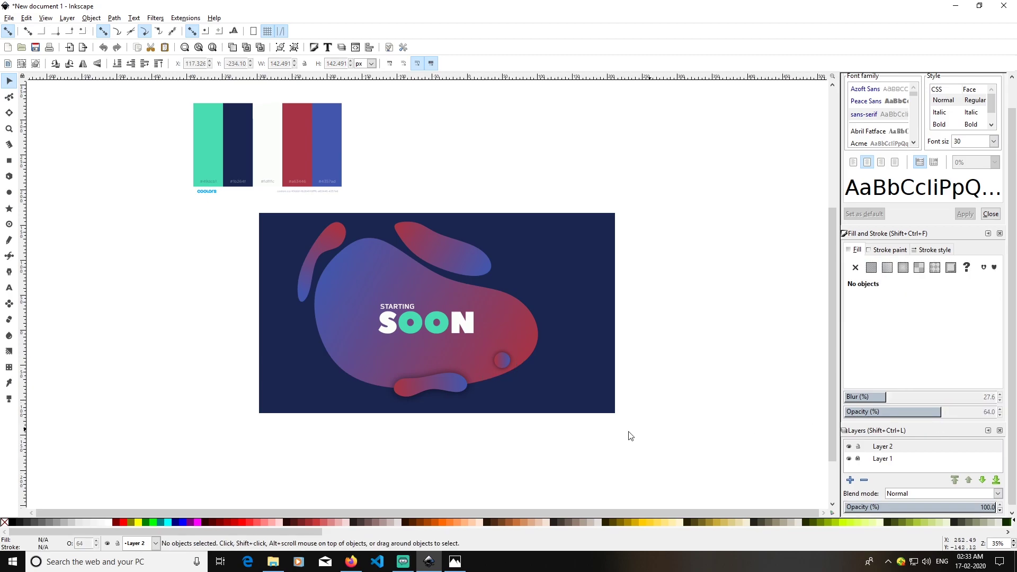
Angle the small circle's gradient diagonally, from red at its upper left to blue at its lower right.
left_click(504, 366)
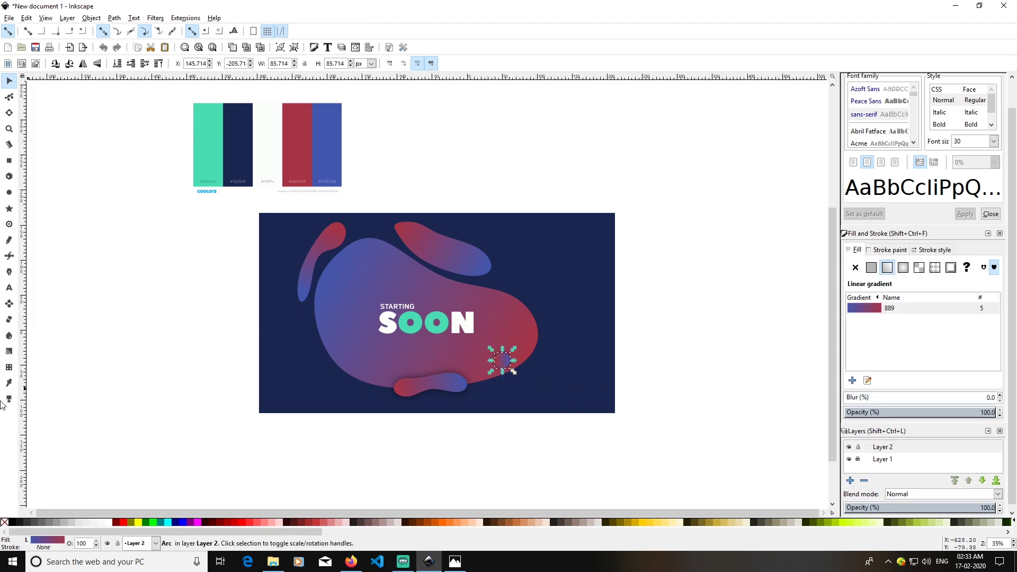
left_click(9, 351)
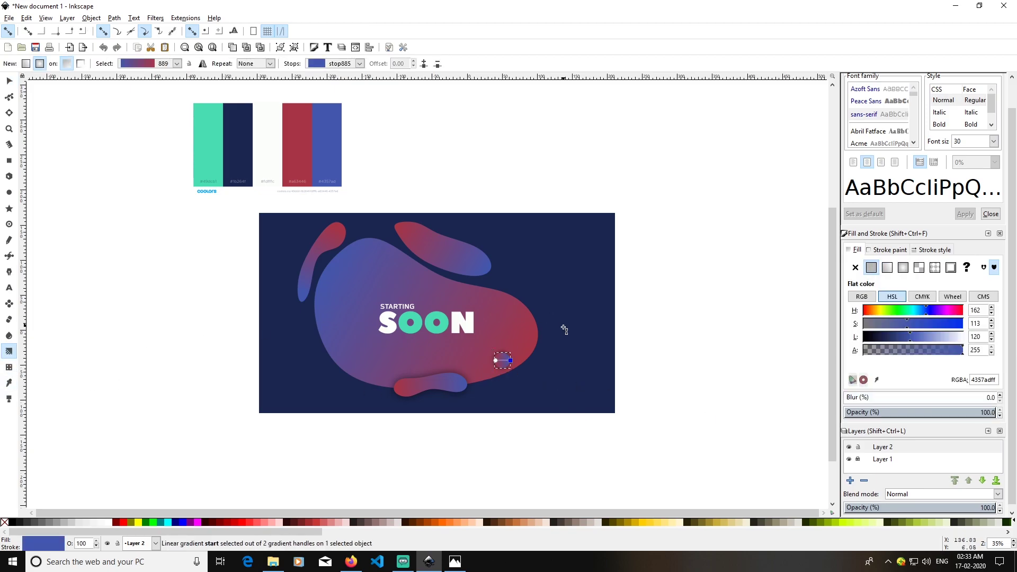
left_click_drag(496, 354, 512, 366)
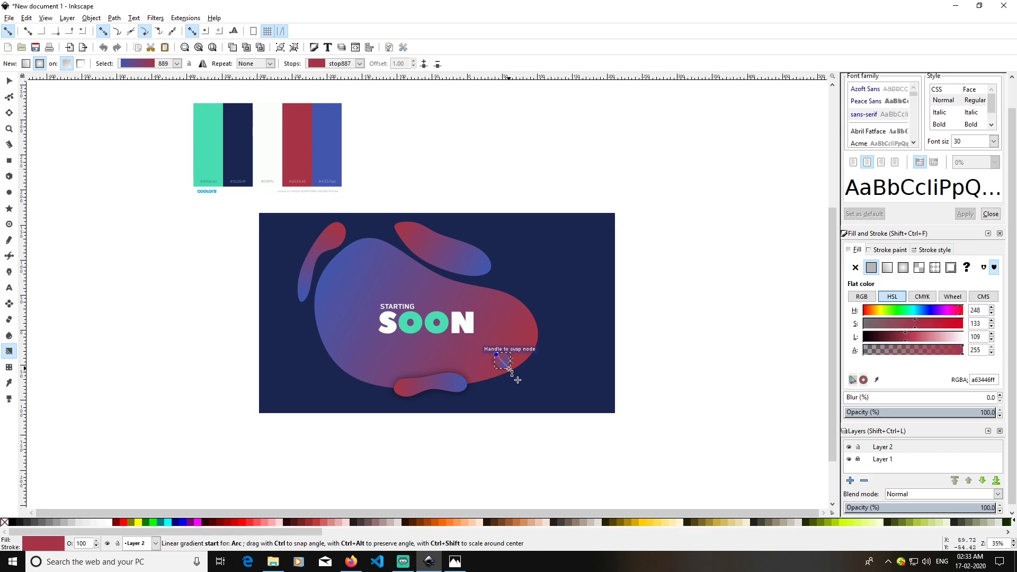
left_click(508, 372)
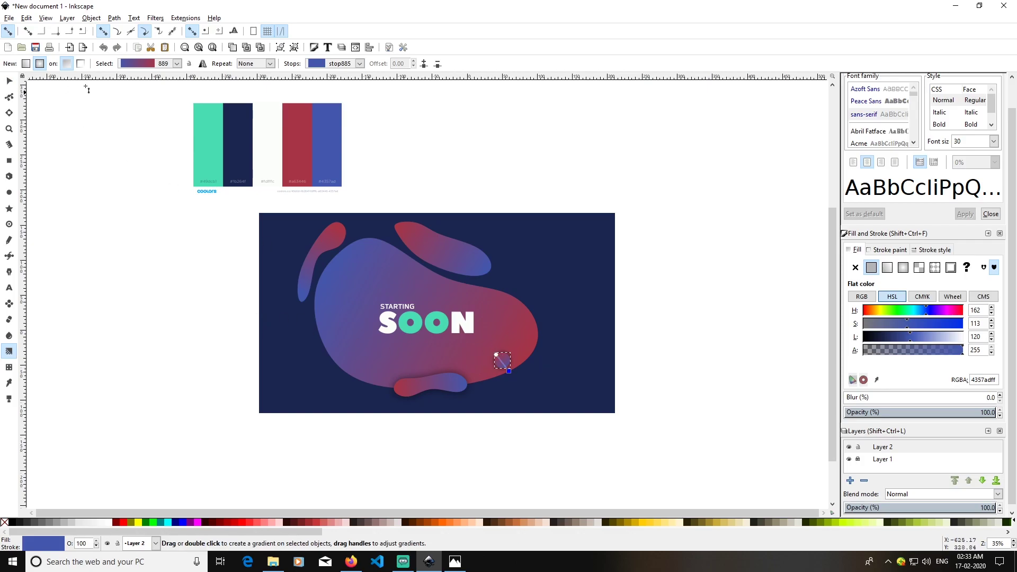
left_click(103, 31)
left_click(144, 31)
key("s")
left_click(701, 315)
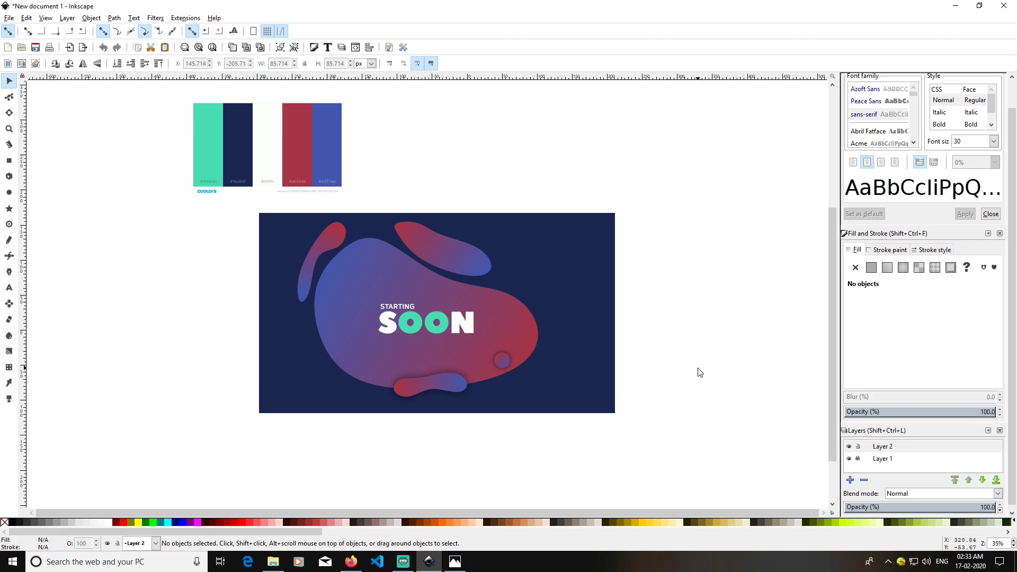
Draw a tall, slanted closed BSpline shape across the big blob's left part, extending slightly beyond its upper and lower edges.
left_click(9, 256)
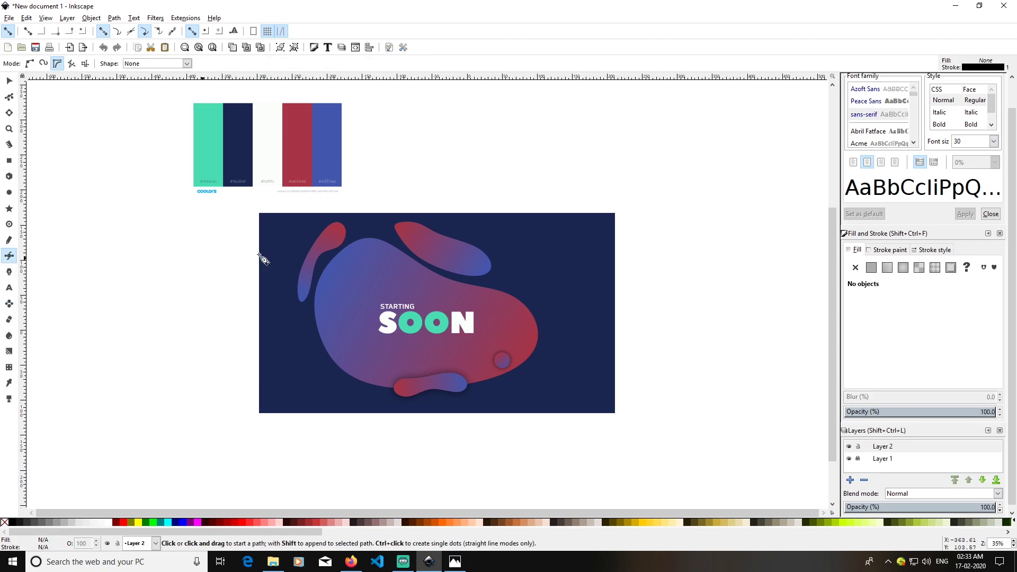
left_click(355, 252)
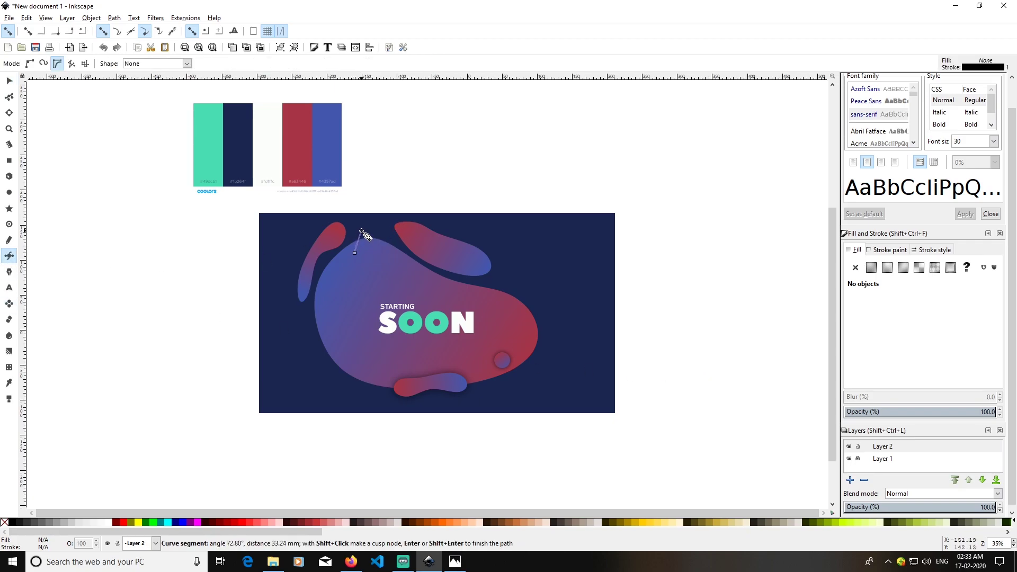
left_click(379, 233)
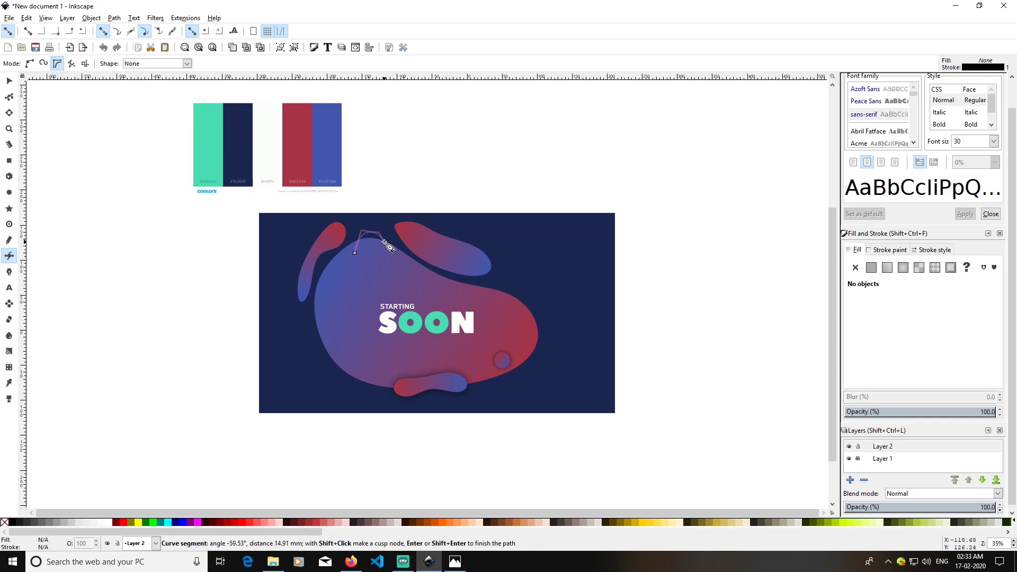
left_click(333, 390)
left_click(312, 368)
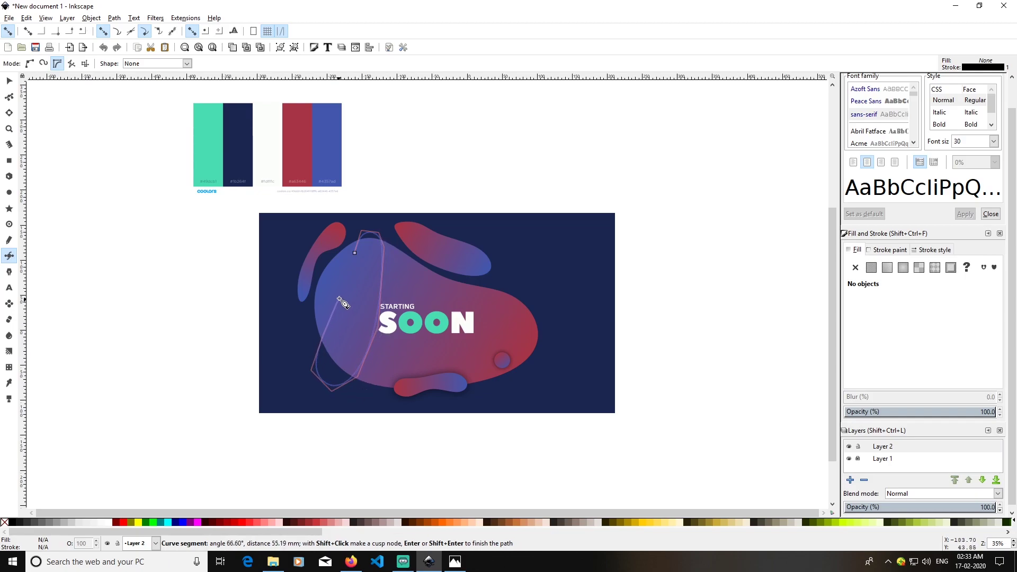
left_click(355, 253)
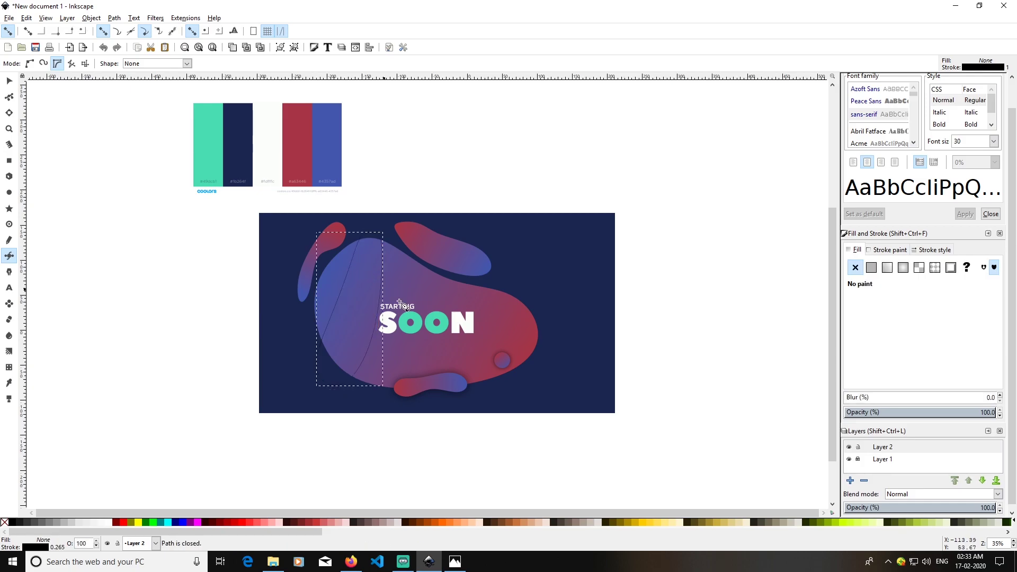
Fill the tall slanted shape with the blue-to-red linear gradient and stretch its upper end to make it about 877 px high.
left_click(872, 267)
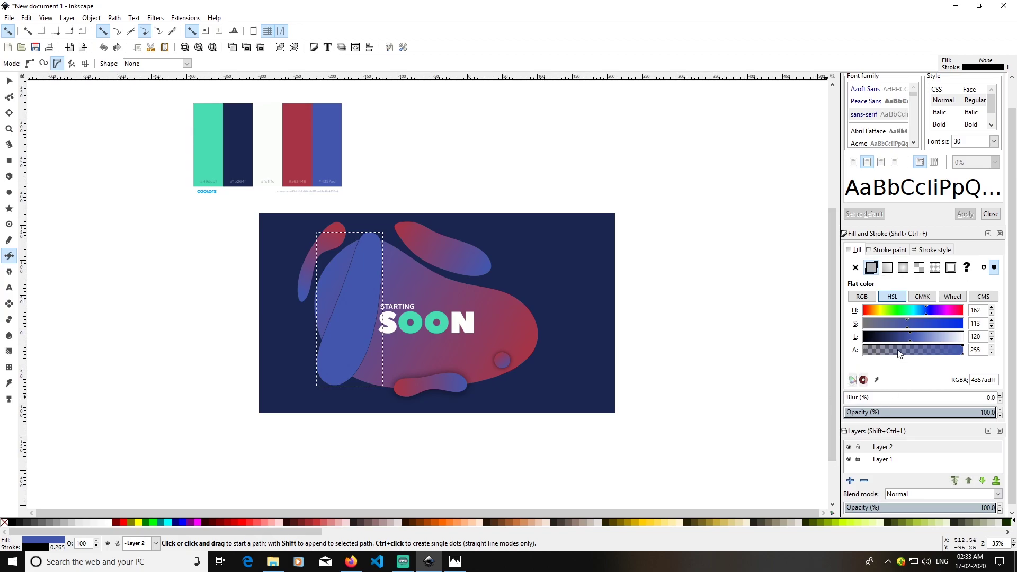
left_click(887, 267)
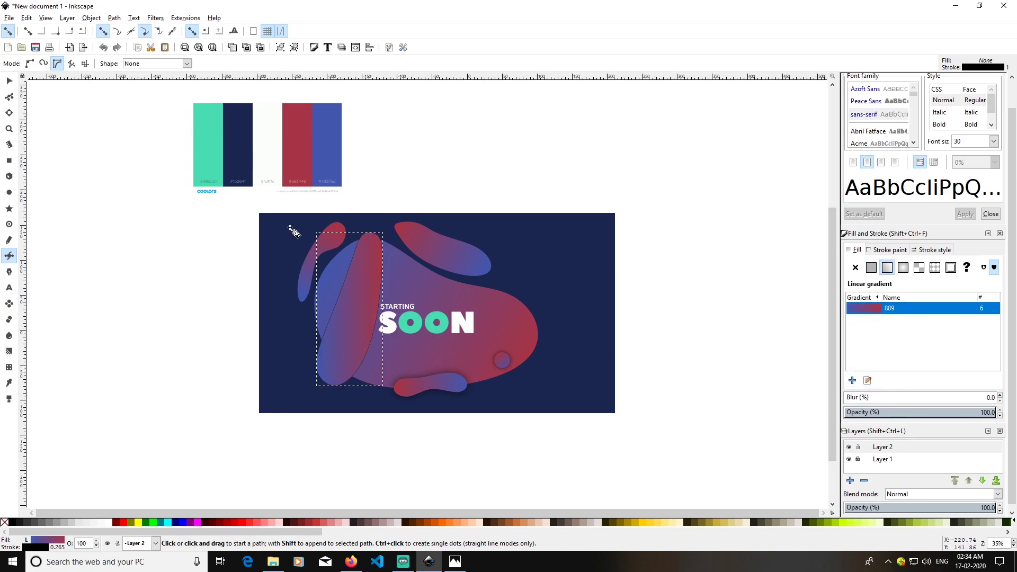
left_click(9, 81)
left_click(335, 298)
left_click(362, 301)
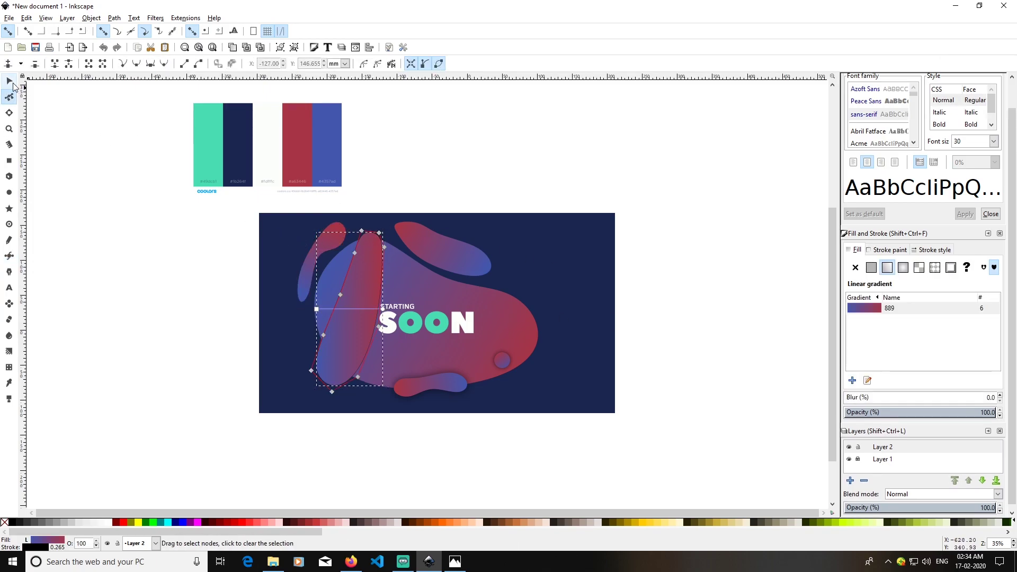
left_click(9, 81)
left_click_drag(349, 229, 357, 217)
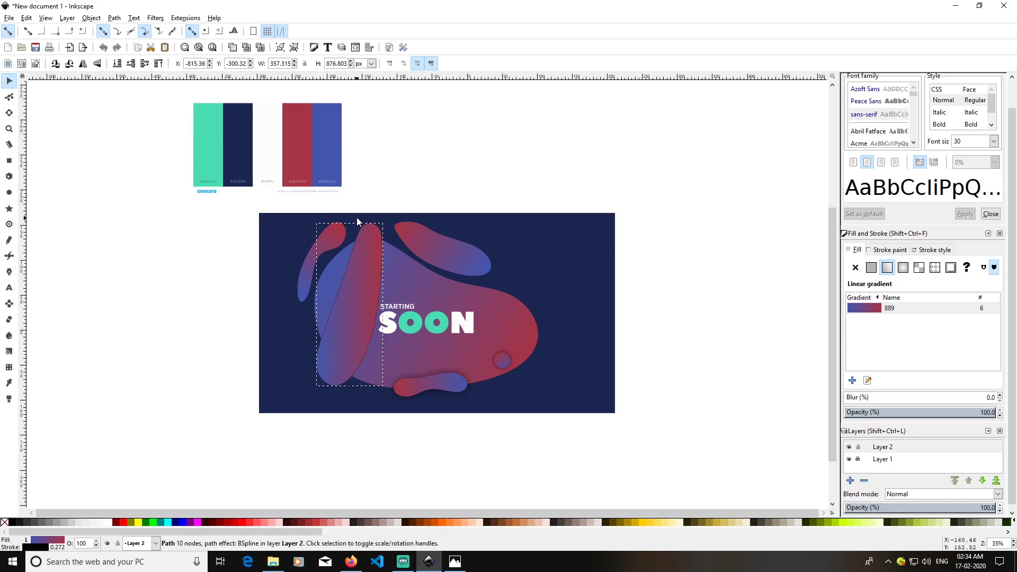
Unset the tall slanted shape's stroke and lower the shape behind the big blob.
right_click(42, 549)
left_click(64, 530)
left_click(438, 472)
left_click(502, 363)
left_click(392, 452)
left_click(348, 344)
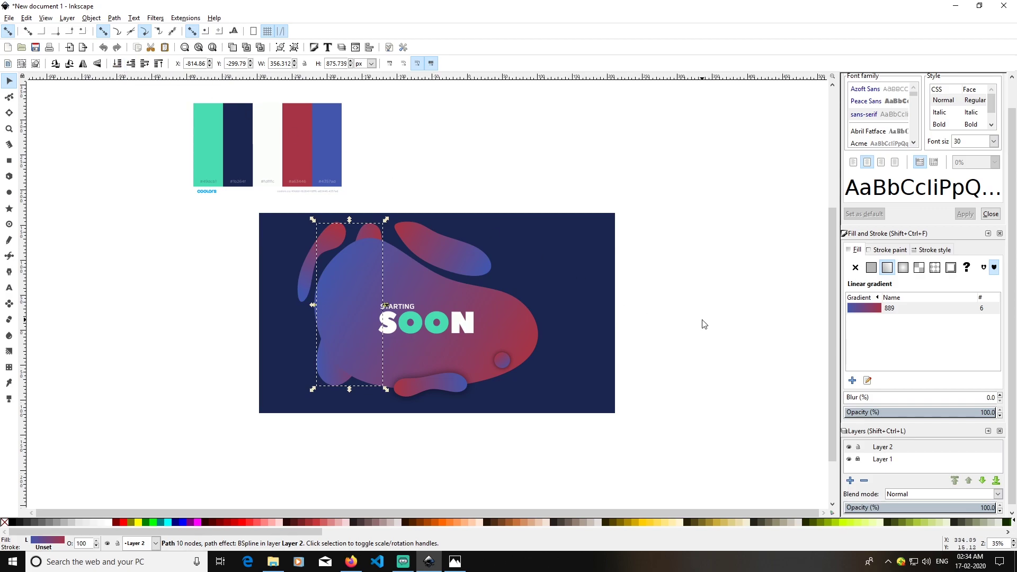
left_click(755, 365)
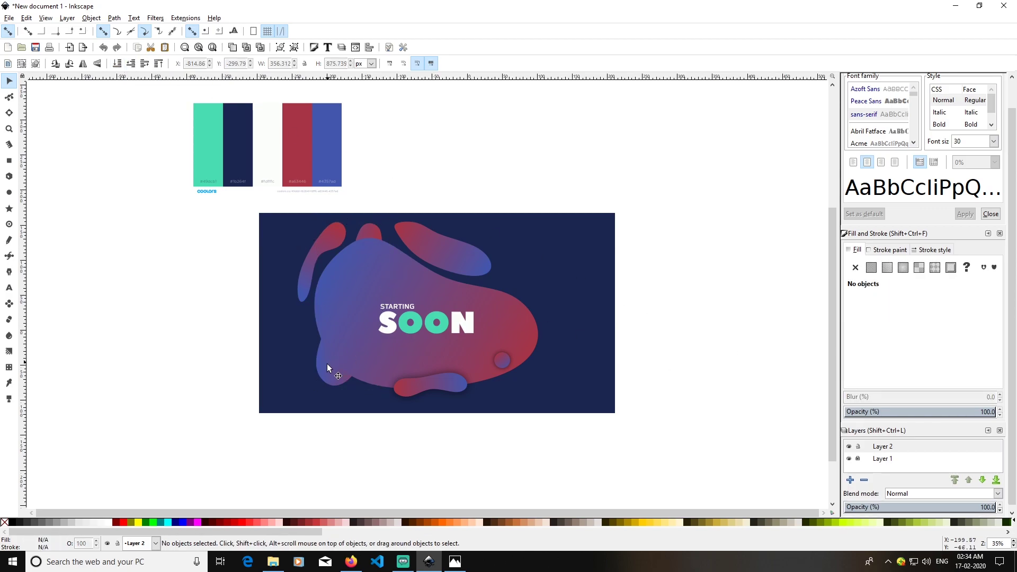
Duplicate the big blob in place and fill the copy with black.
left_click(502, 326)
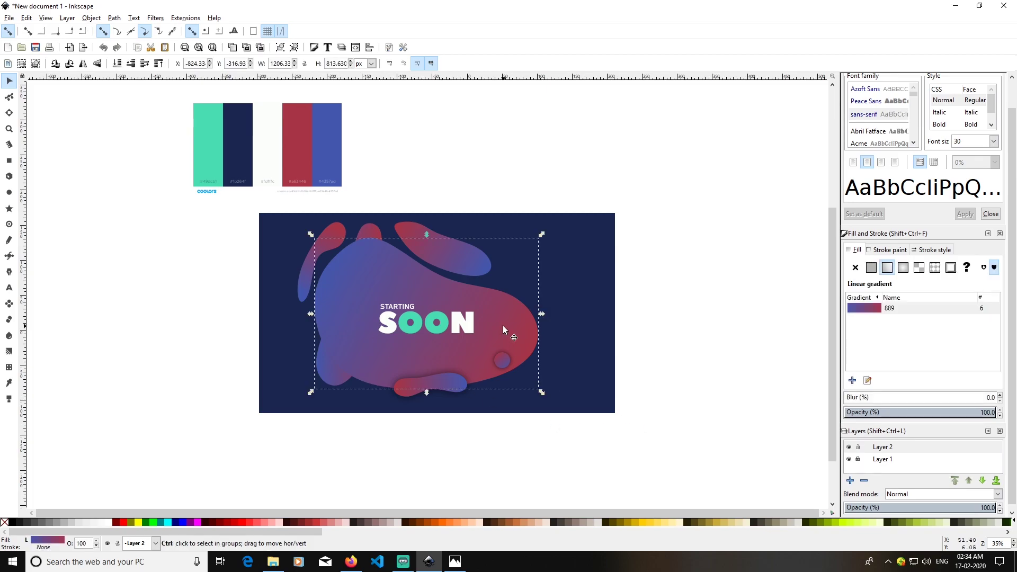
key("Home")
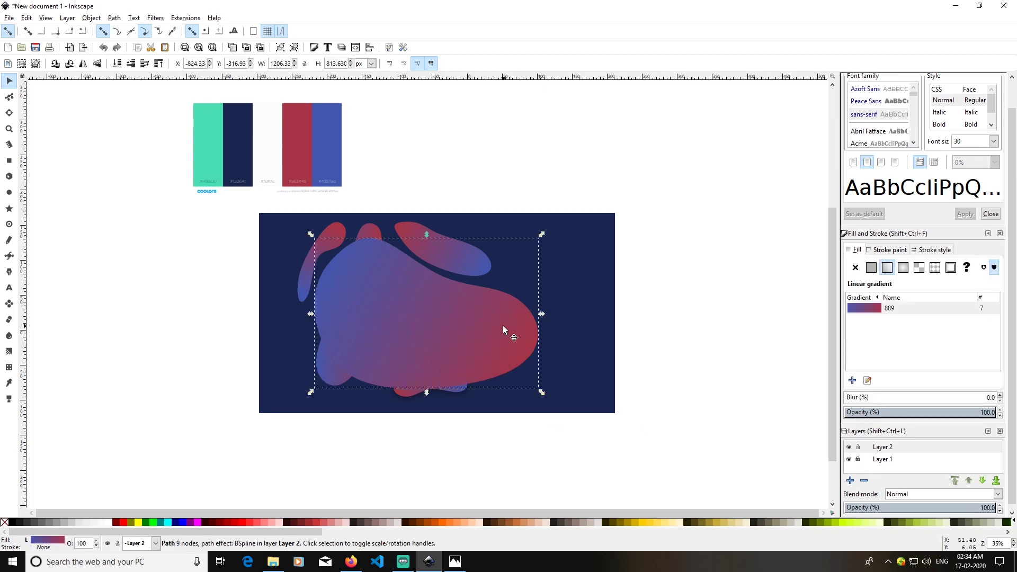
left_click(13, 523)
left_click(505, 434)
left_click(367, 307)
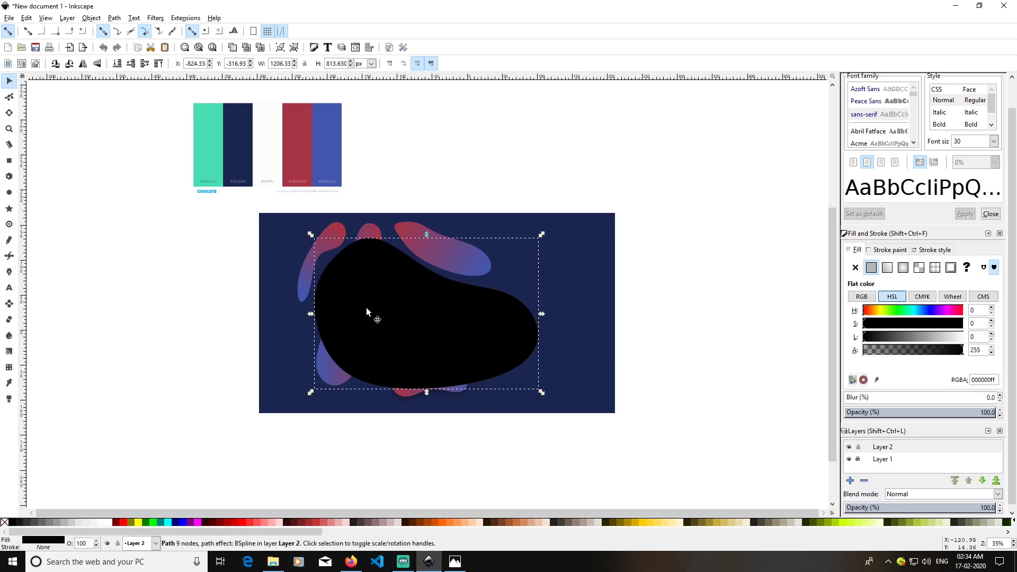
Lower the black blob copy behind the small circle, the wavy shape, the text and the gradient blob.
left_click(130, 64)
left_click(130, 64)
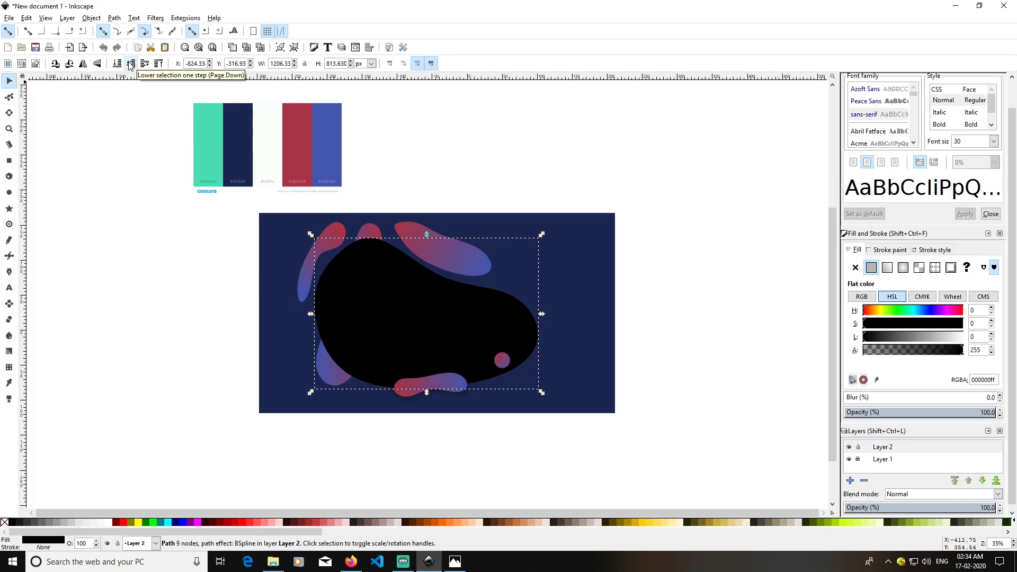
left_click(130, 64)
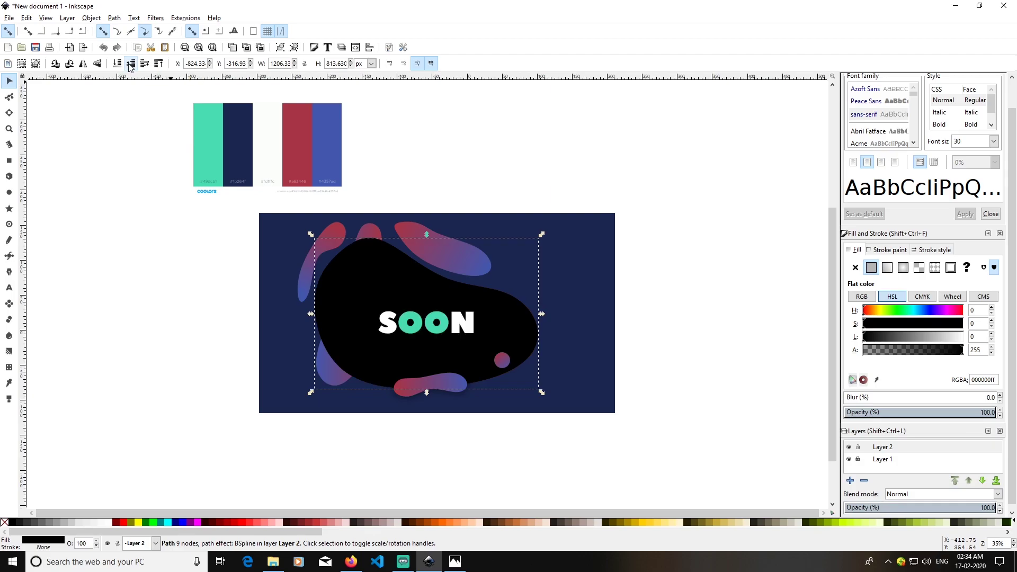
left_click(129, 64)
left_click(130, 64)
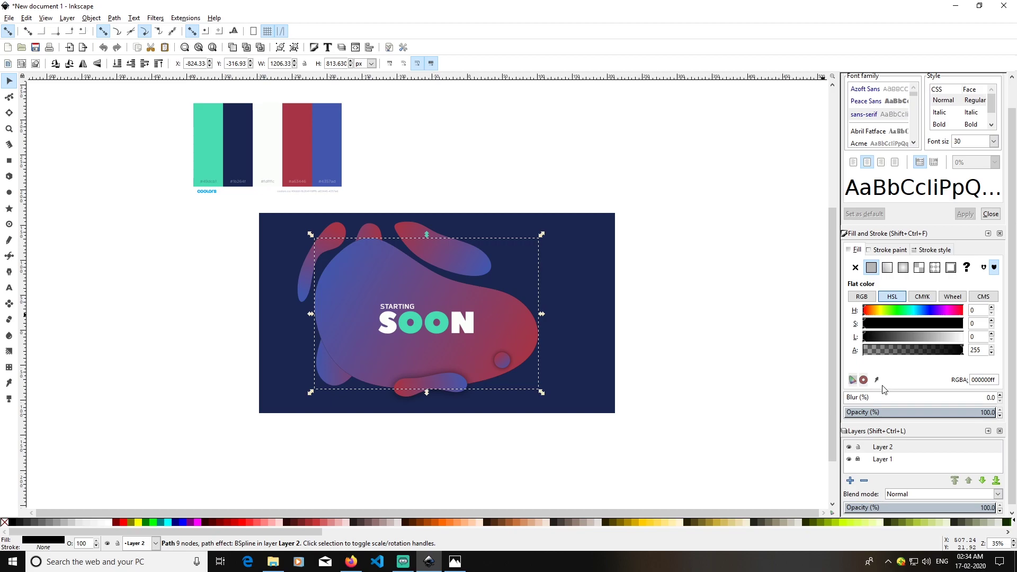
Soften the black blob copy into a shadow with about 10.1% blur and 50.7% opacity.
left_click_drag(847, 398, 859, 397)
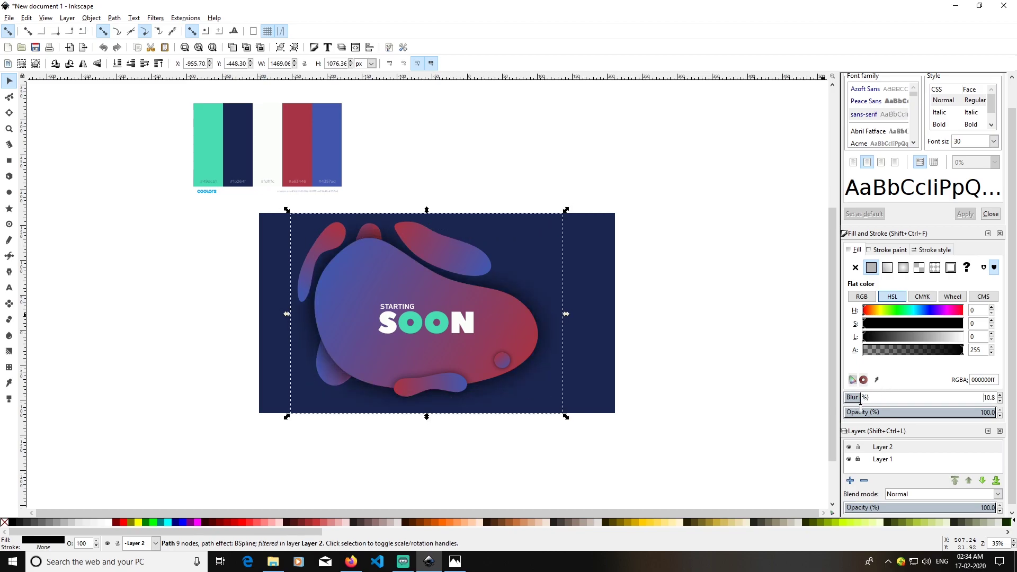
left_click_drag(981, 417, 913, 416)
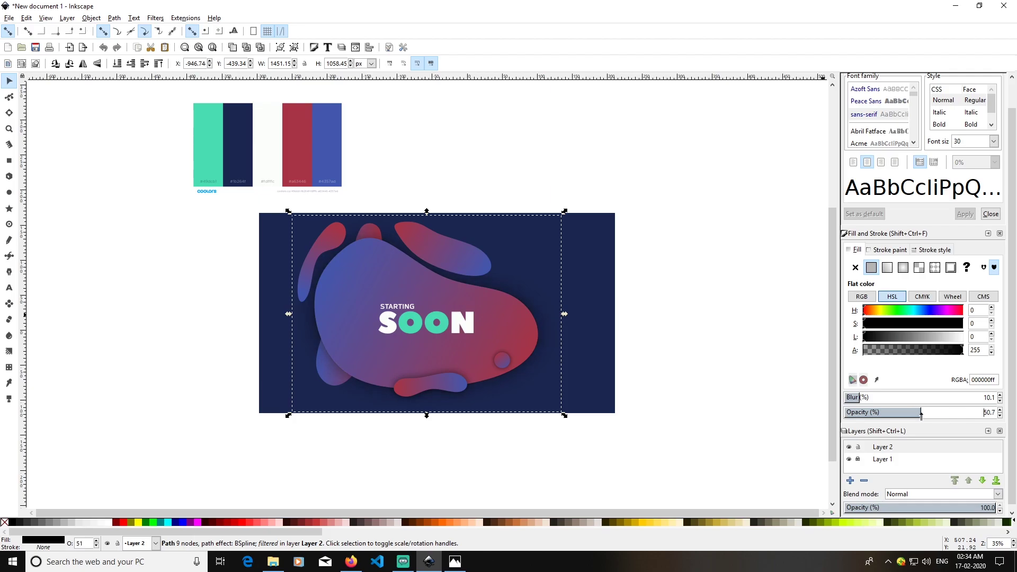
left_click(704, 403)
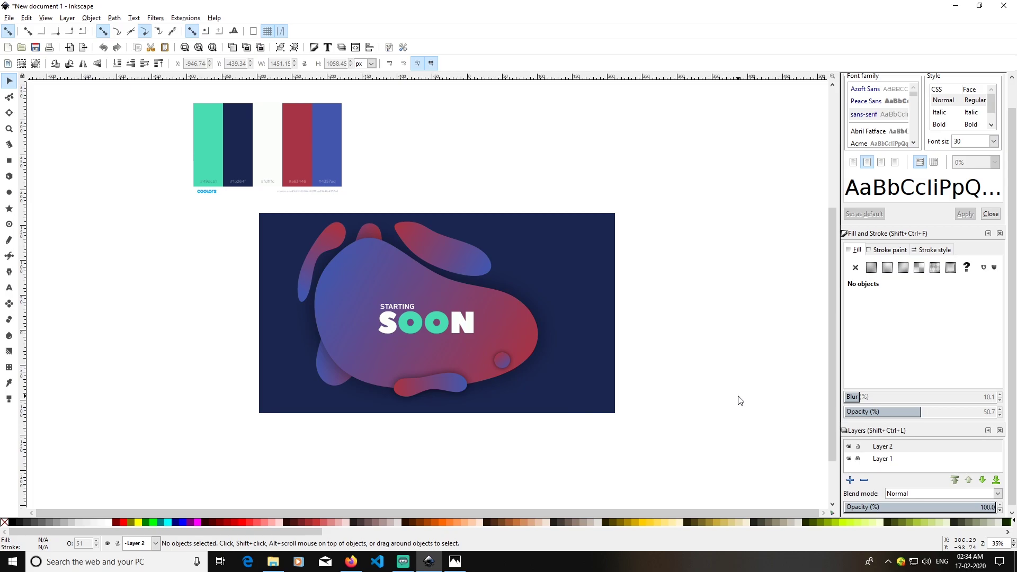
Select all the blobs, shadows and text together and shift them right to centre the composition on the navy background.
key("space")
left_click_drag(702, 448, 257, 190)
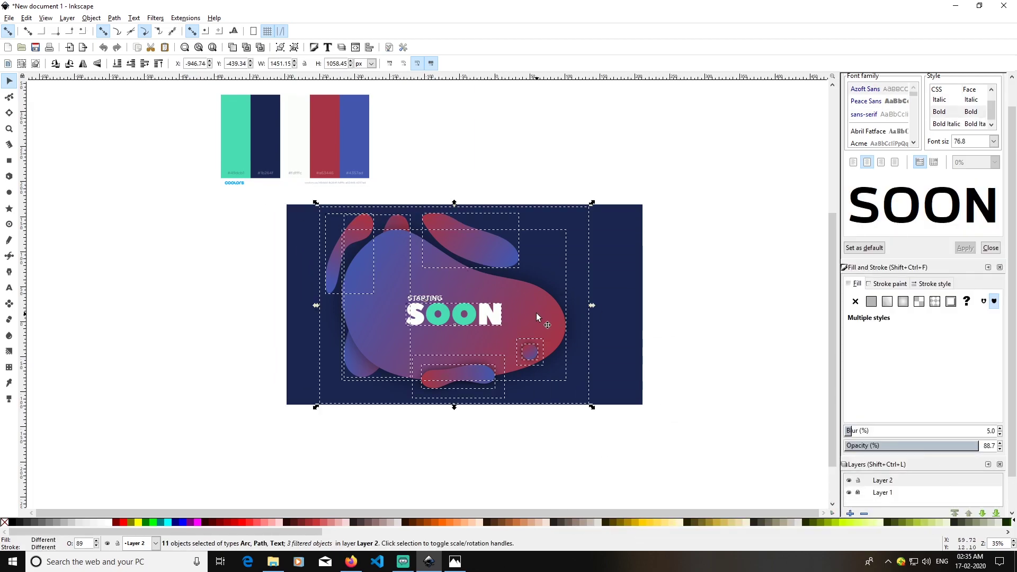
left_click_drag(537, 313, 572, 322)
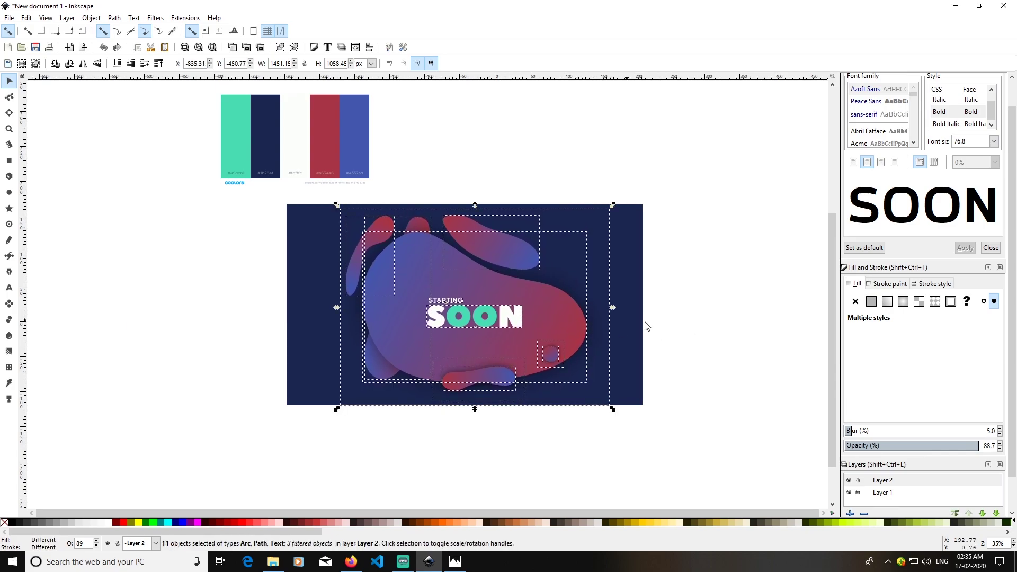
left_click(719, 362)
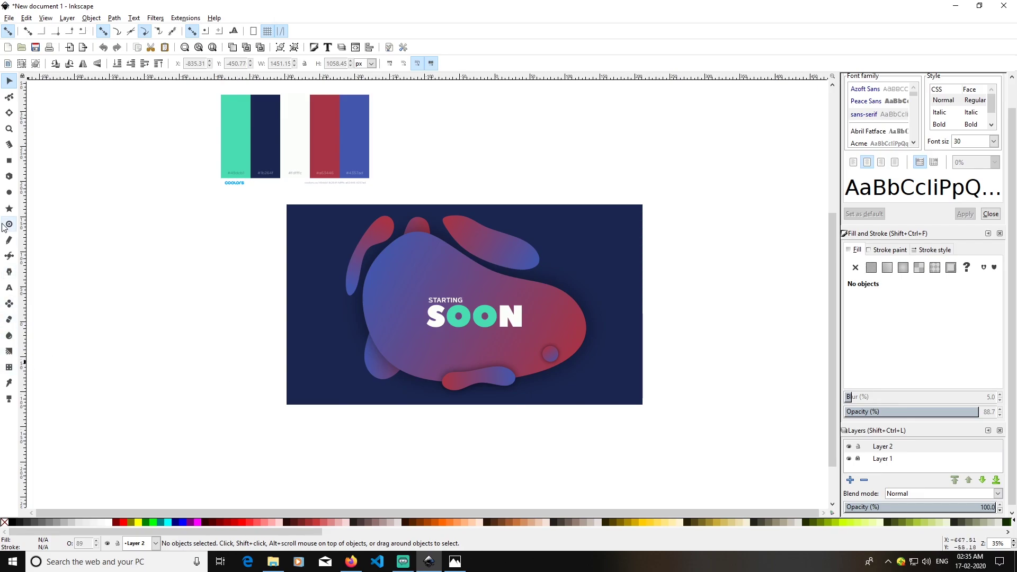
Draw a straight diagonal line about 75 mm long at roughly 45 degrees across the big blob's lower-left edge.
left_click(9, 257)
left_click(32, 65)
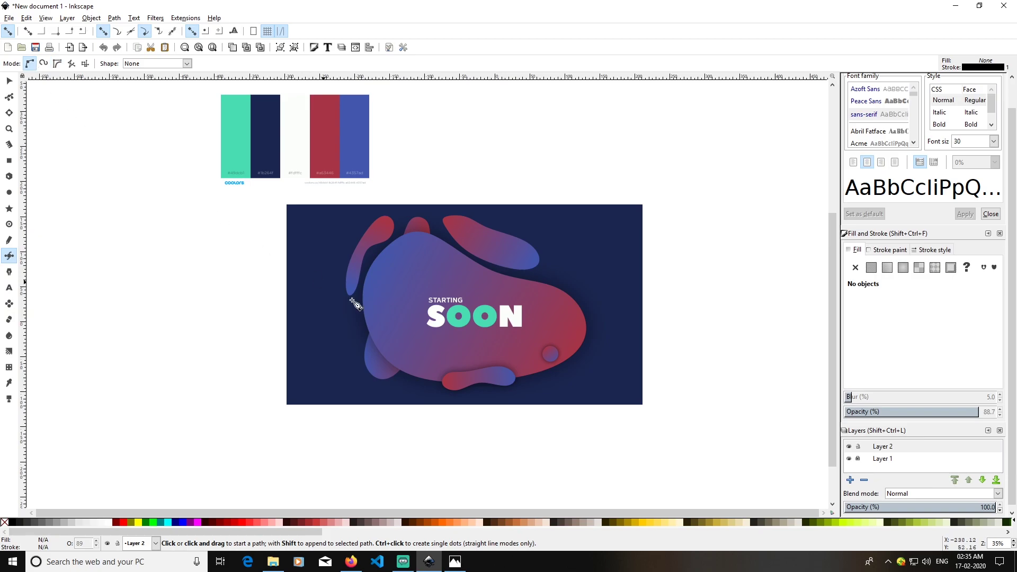
left_click(375, 382)
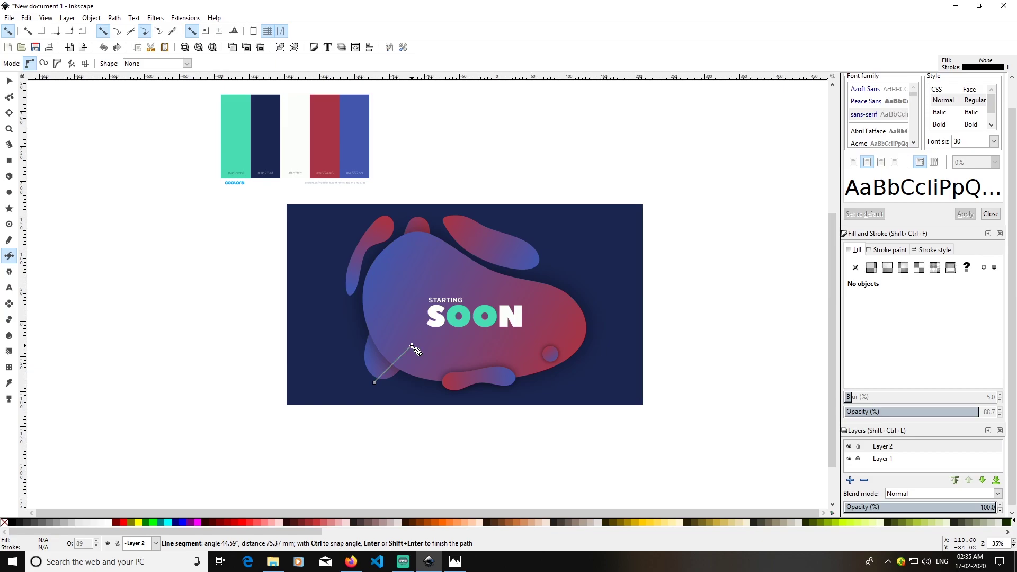
double_click(412, 346)
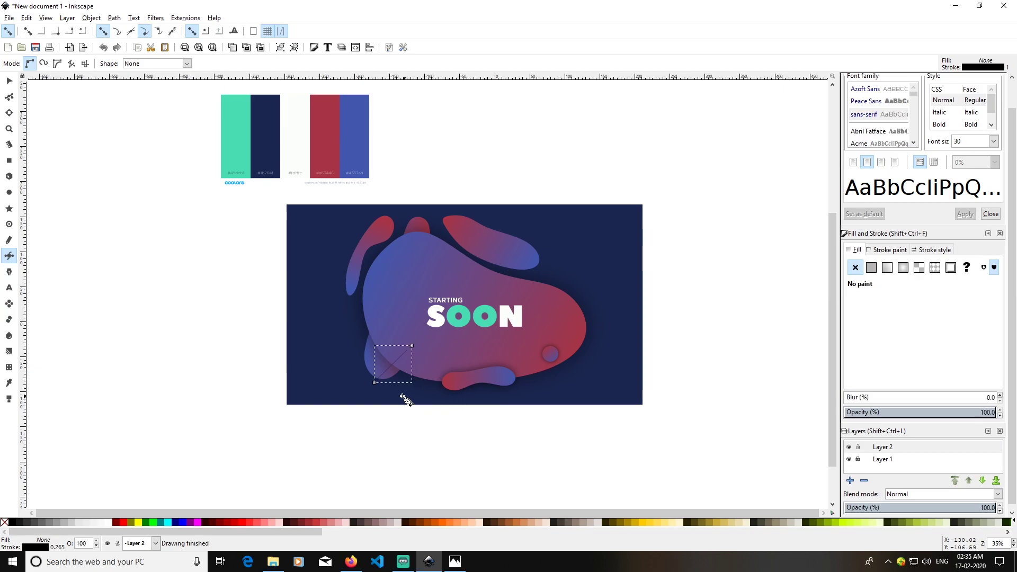
Give the diagonal line the palette's off-white #fdfffc as its fill and stroke colour.
left_click(9, 80)
left_click(681, 334)
left_click(389, 364)
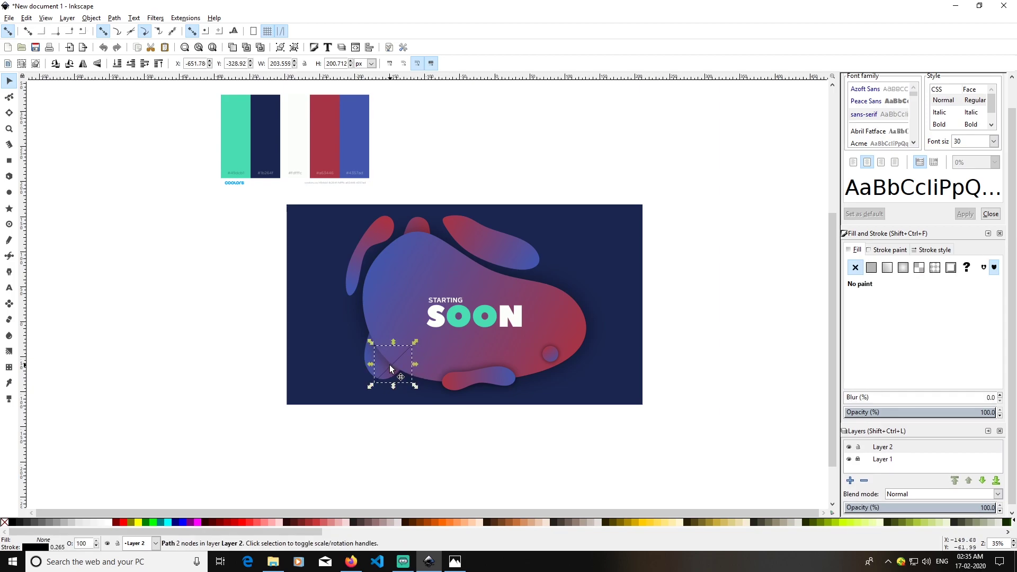
key("d")
left_click(293, 150)
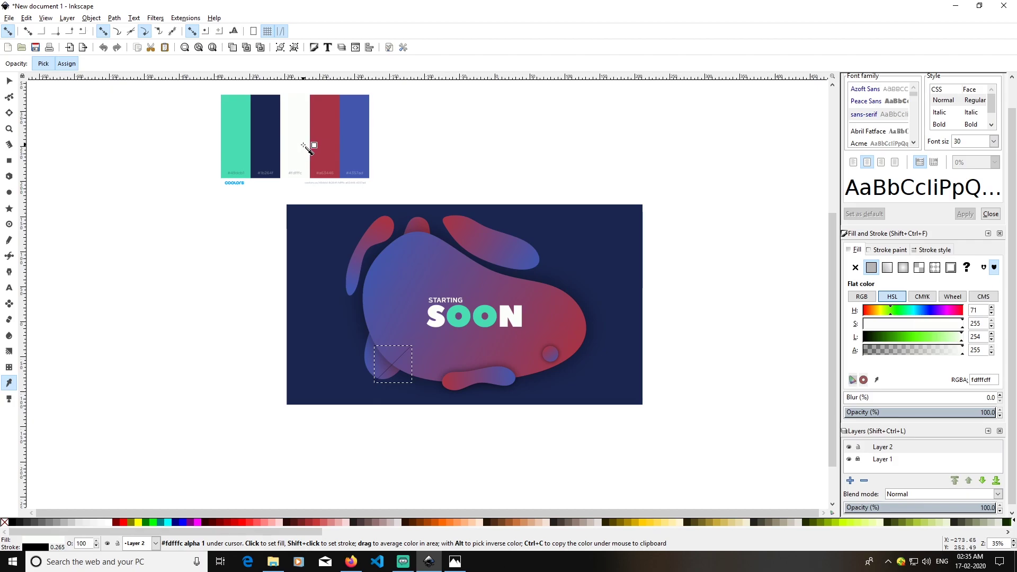
left_click(299, 139, "shift")
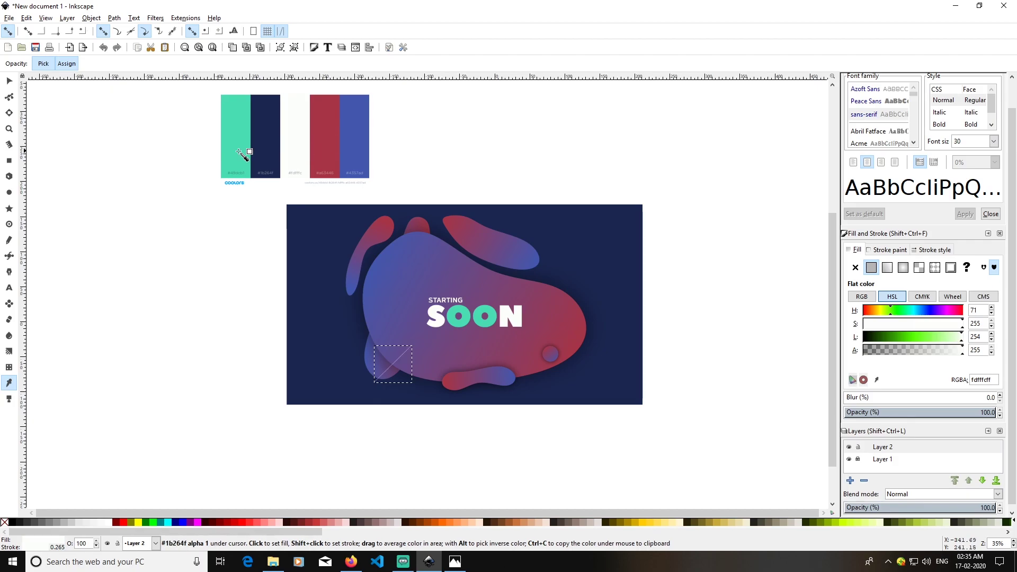
left_click(9, 80)
left_click(630, 331)
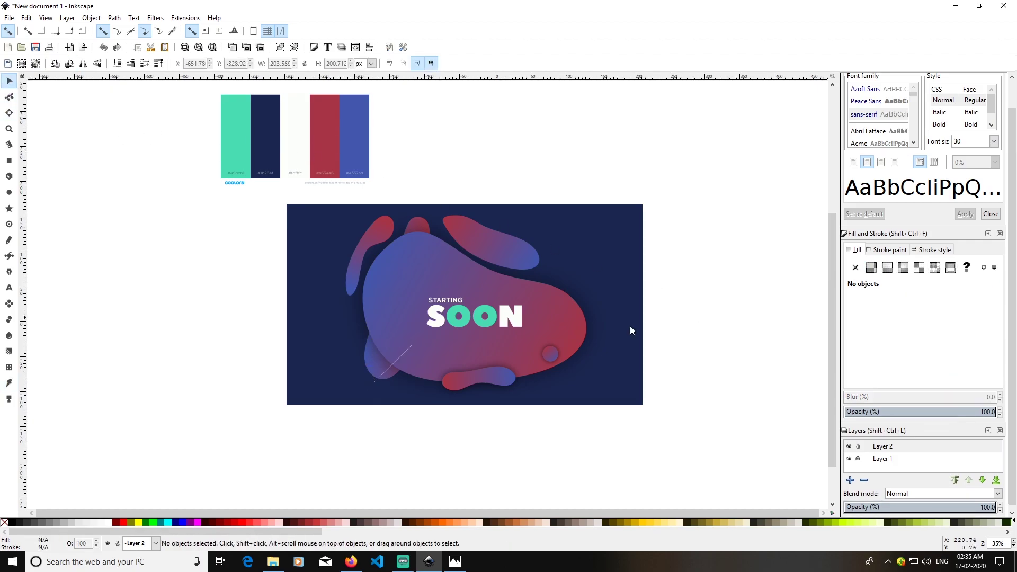
Set the diagonal line's stroke width to 3 px.
left_click(389, 371)
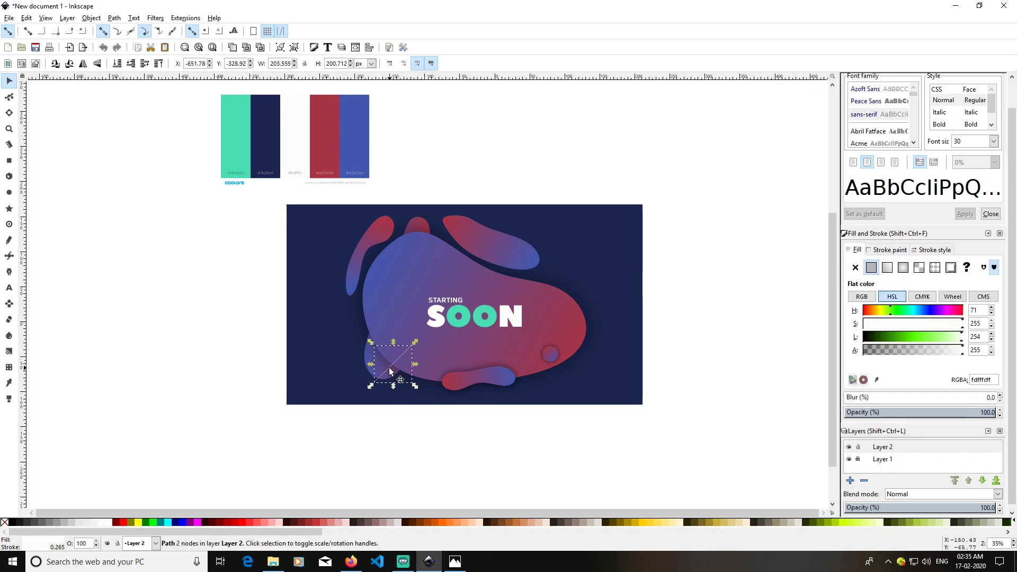
left_click(738, 411)
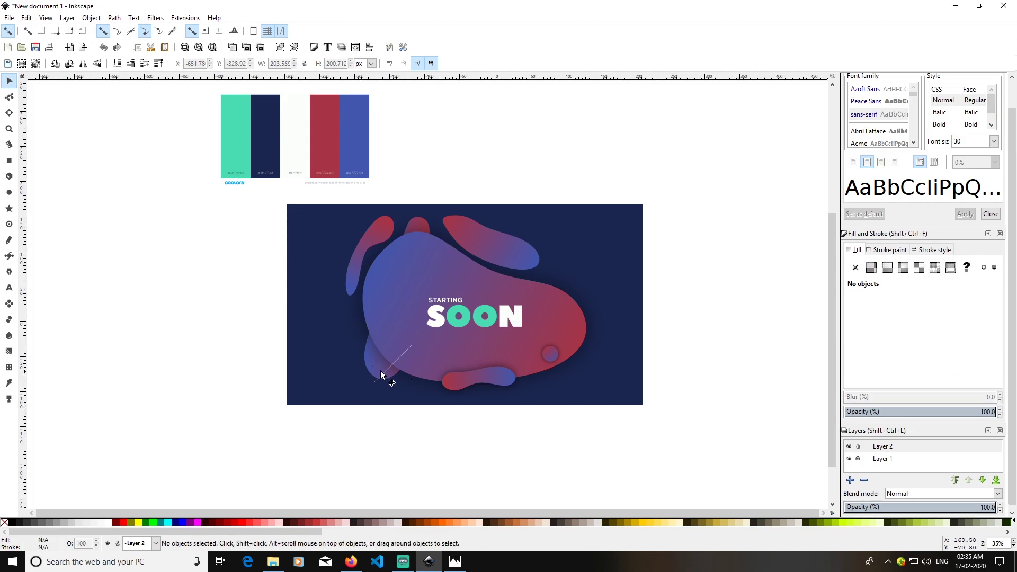
left_click(391, 366)
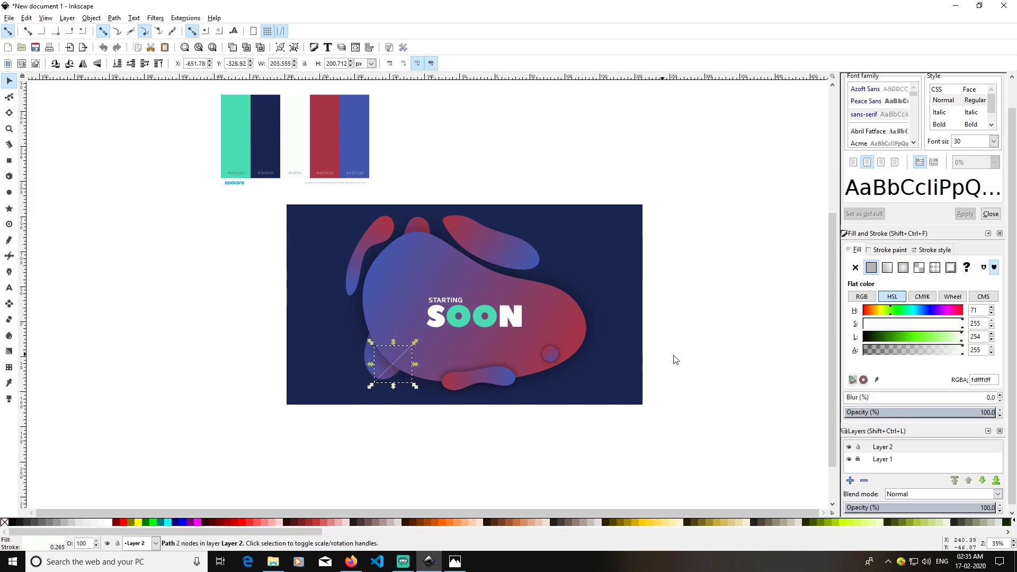
left_click(932, 250)
left_click(954, 265)
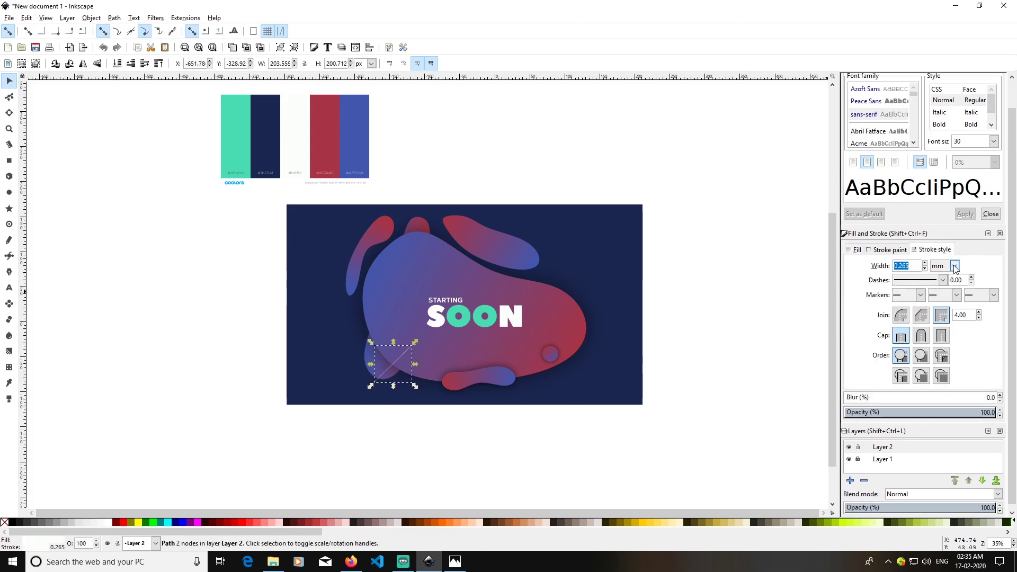
left_click(945, 334)
left_click_drag(910, 266, 877, 270)
type("3")
key("Return")
left_click(690, 395)
Duplicate the diagonal line and place the copy parallel to it, slightly up and to the right.
left_click(392, 361)
left_click(418, 393)
left_click(386, 363)
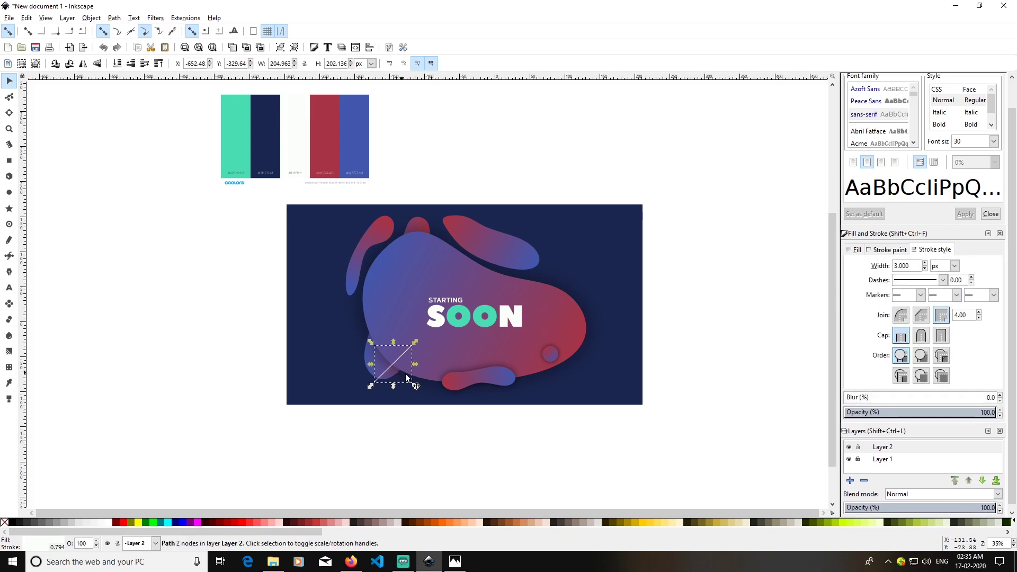
left_click_drag(397, 364, 399, 348)
left_click(477, 423)
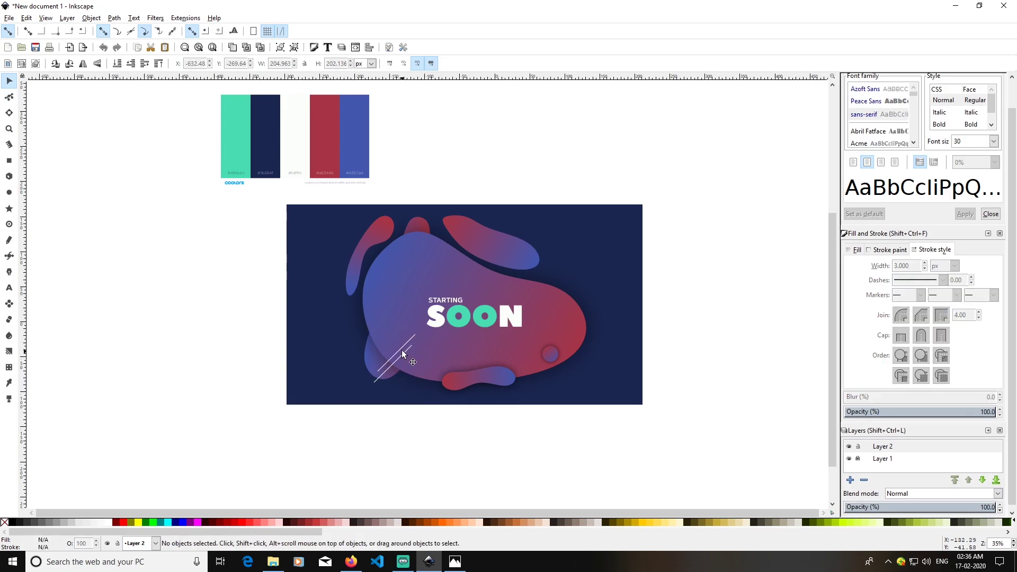
Duplicate the line for the upper-right blob, the wavy shape and the big blob's upper-left edge, with staggered parallel lines at that edge.
left_click(400, 350)
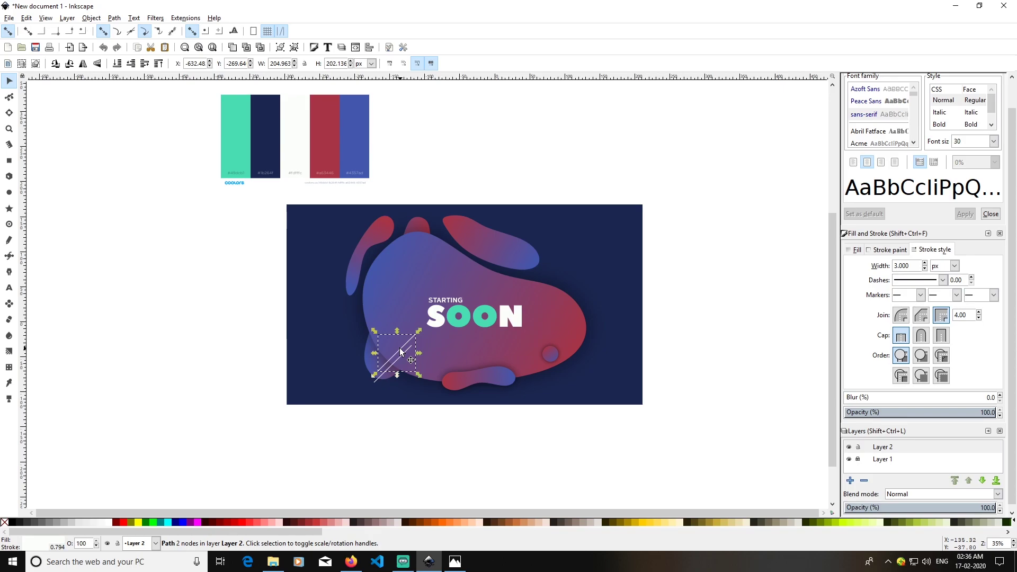
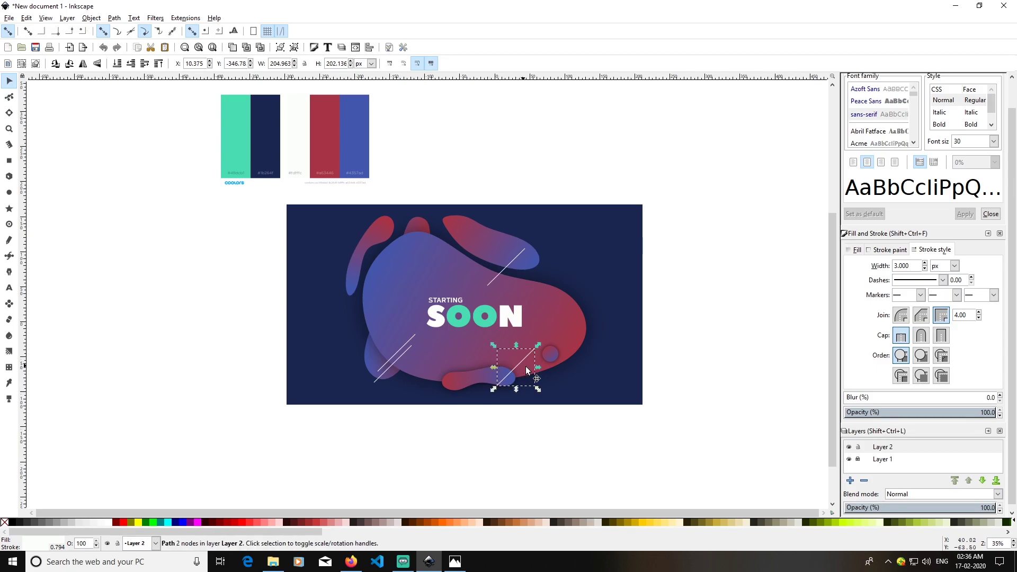
key("ctrl+d")
left_click_drag(517, 365, 367, 275)
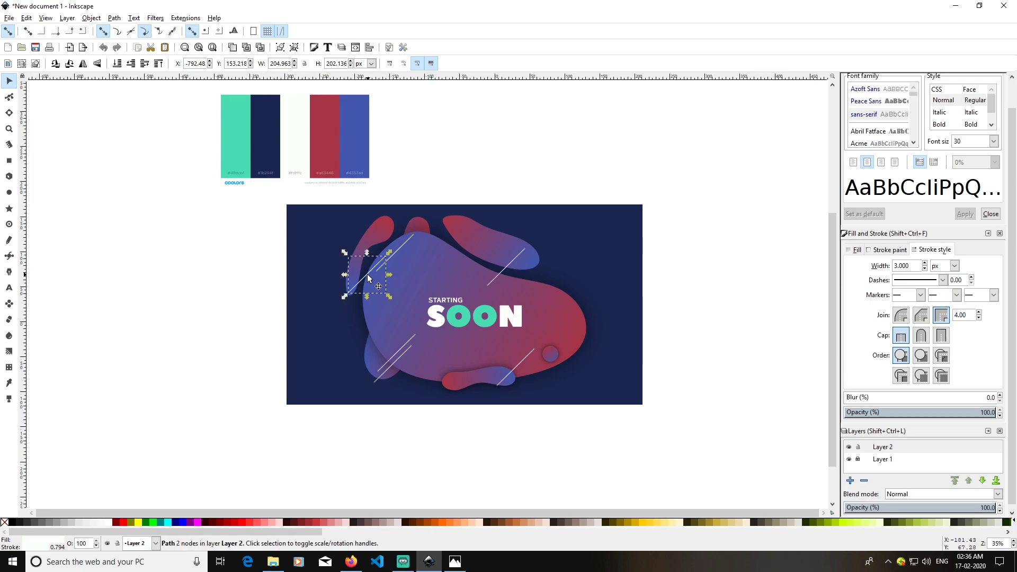
left_click(719, 372)
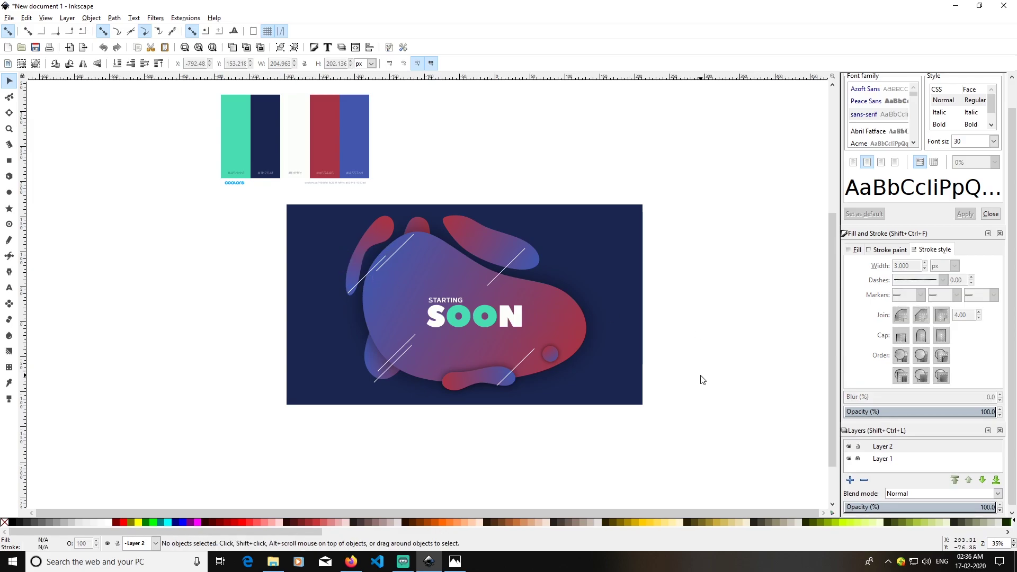
Draw a circle with a radius of about 12.9 mm just outside the big blob's left edge.
left_click_drag(697, 397, 665, 403)
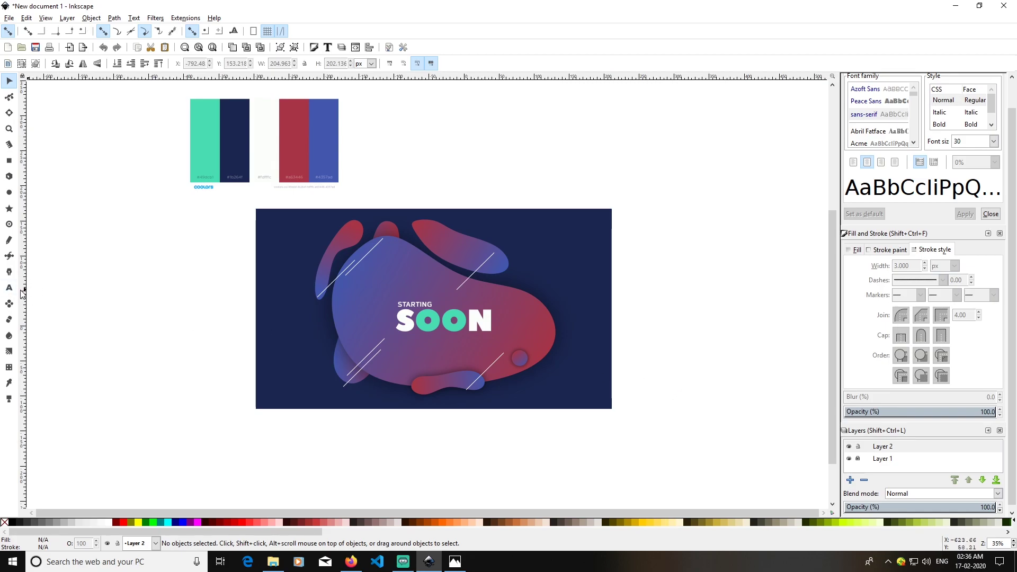
left_click(9, 192)
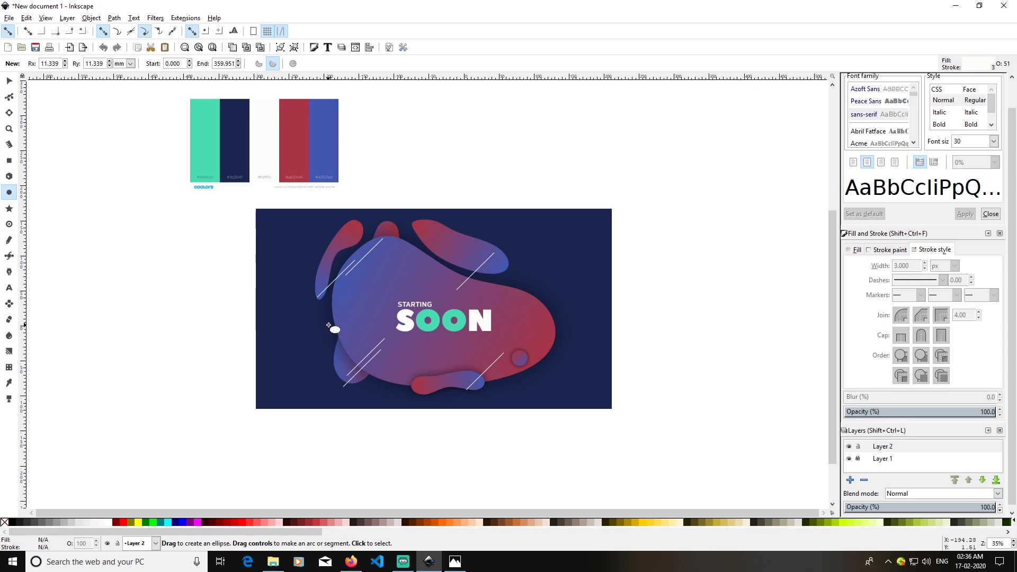
key("ctrl")
key("ctrl")
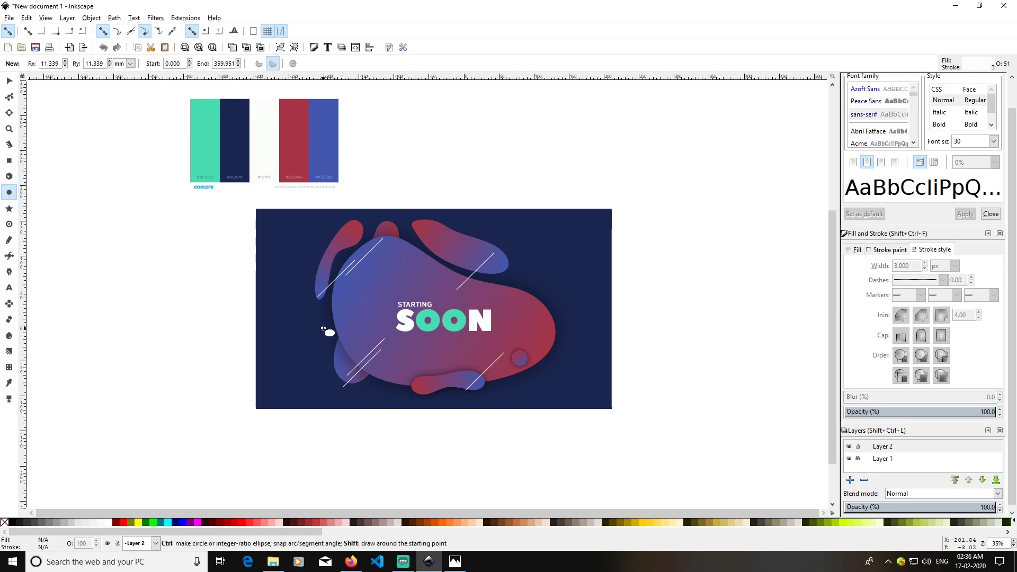
left_click_drag(314, 318, 333, 339)
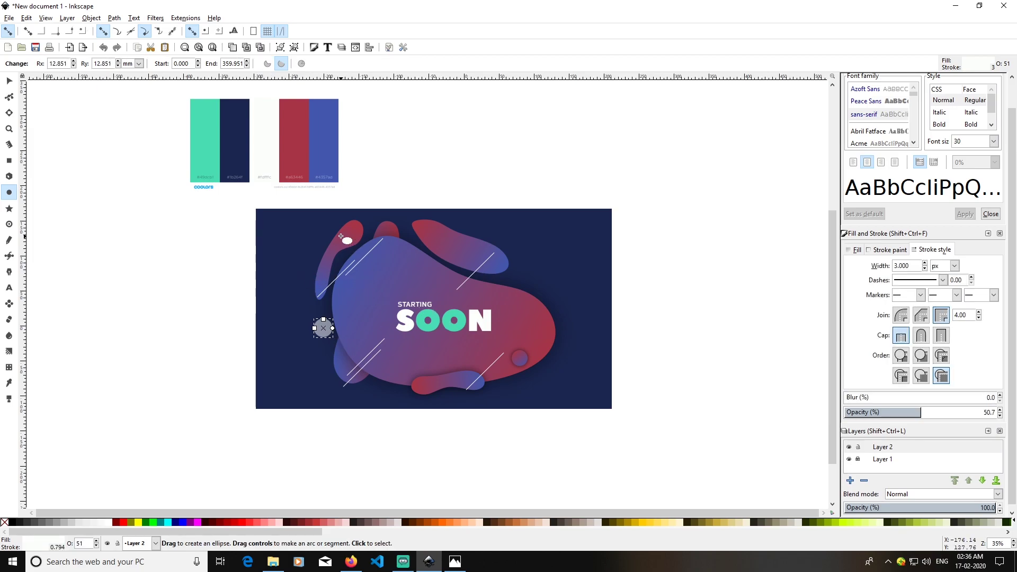
Raise the new circle's opacity to 100% and remove its fill, keeping only the outline.
key("d")
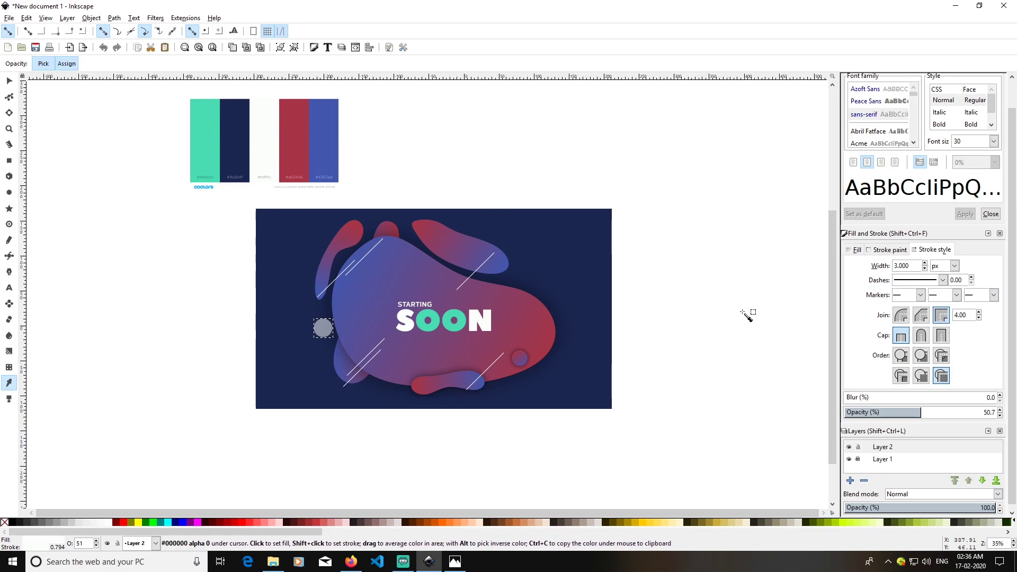
left_click_drag(921, 413, 991, 413)
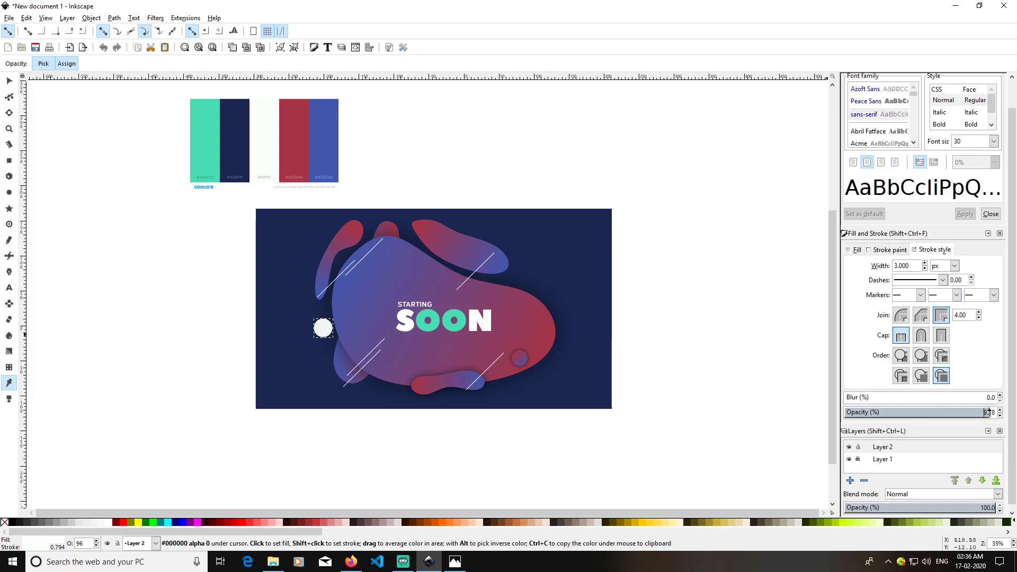
left_click_drag(986, 413, 997, 412)
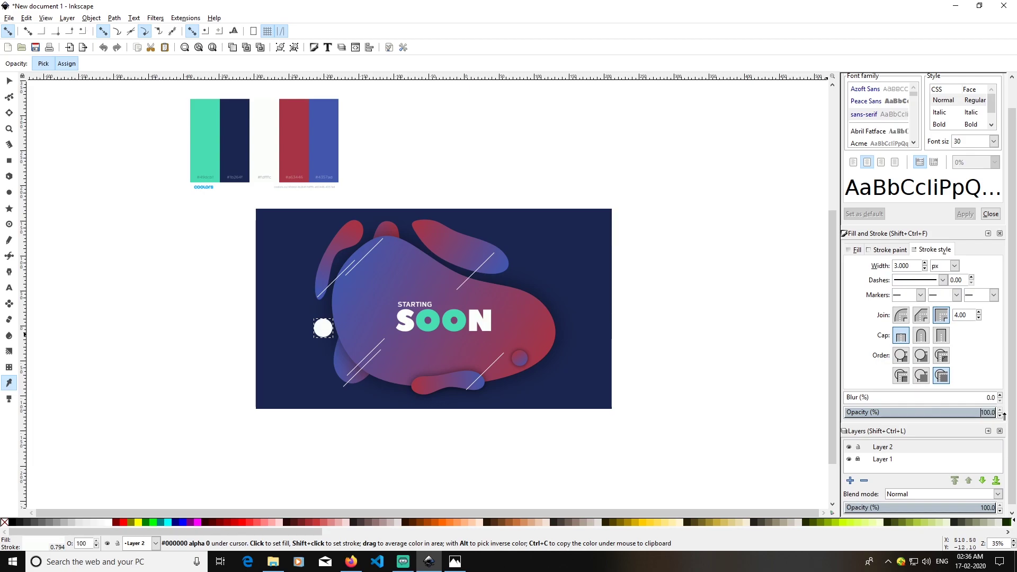
left_click(5, 525)
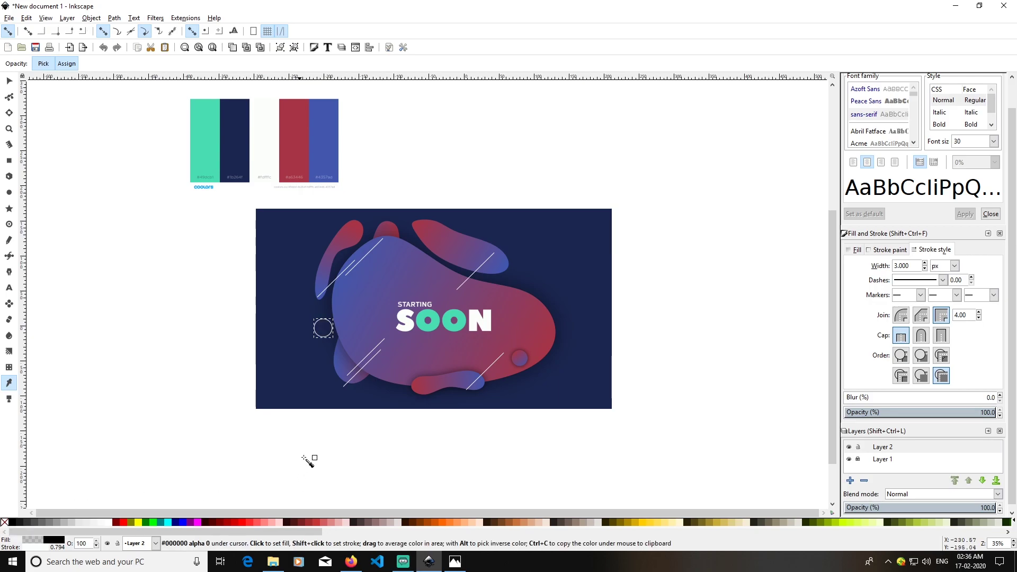
left_click(9, 80)
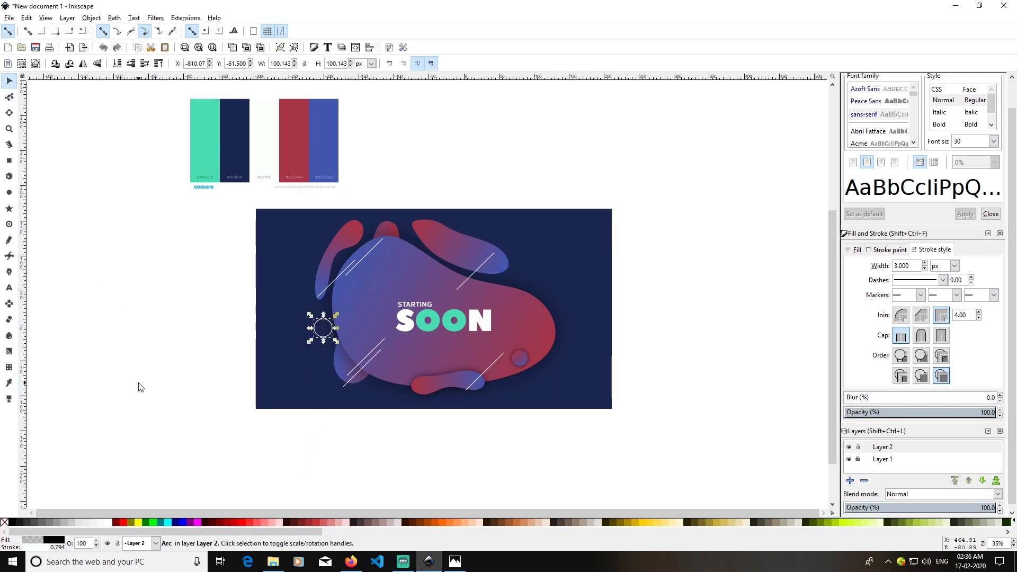
Shrink the outlined circle proportionally to about 54 px wide beside the big blob's left edge.
left_click(324, 347)
left_click(337, 329)
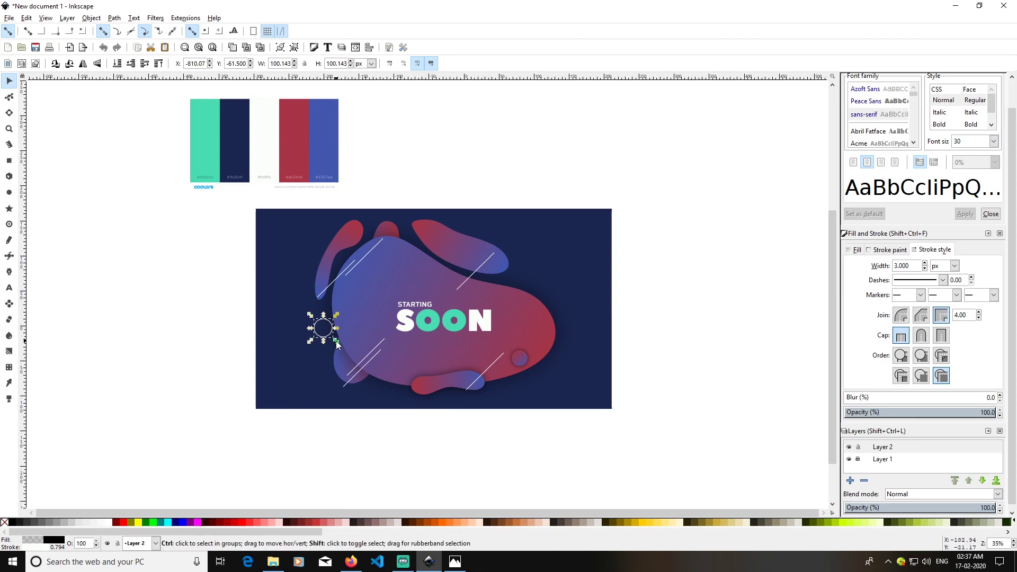
left_click_drag(337, 344, 329, 336)
left_click(274, 349)
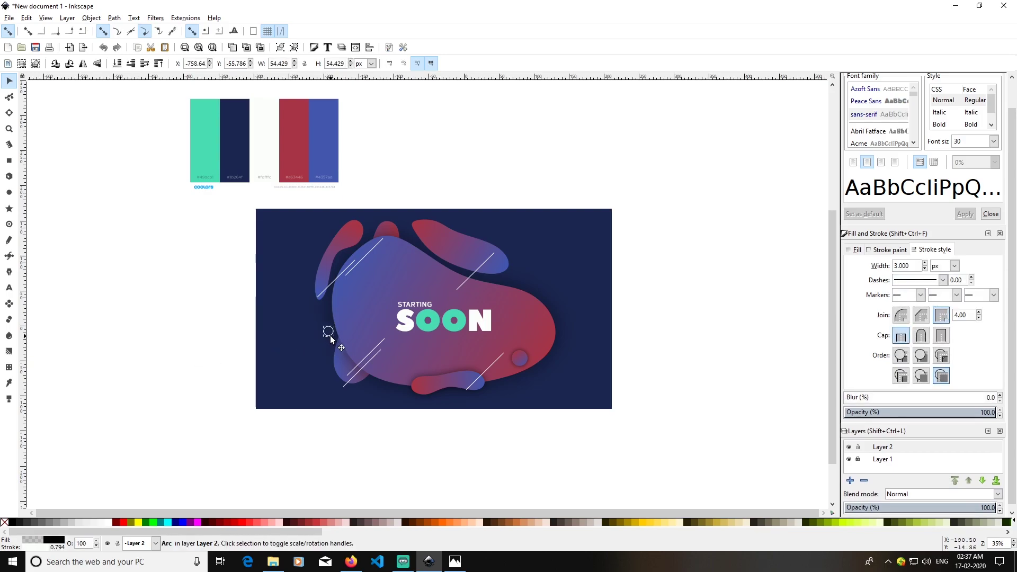
left_click(330, 335)
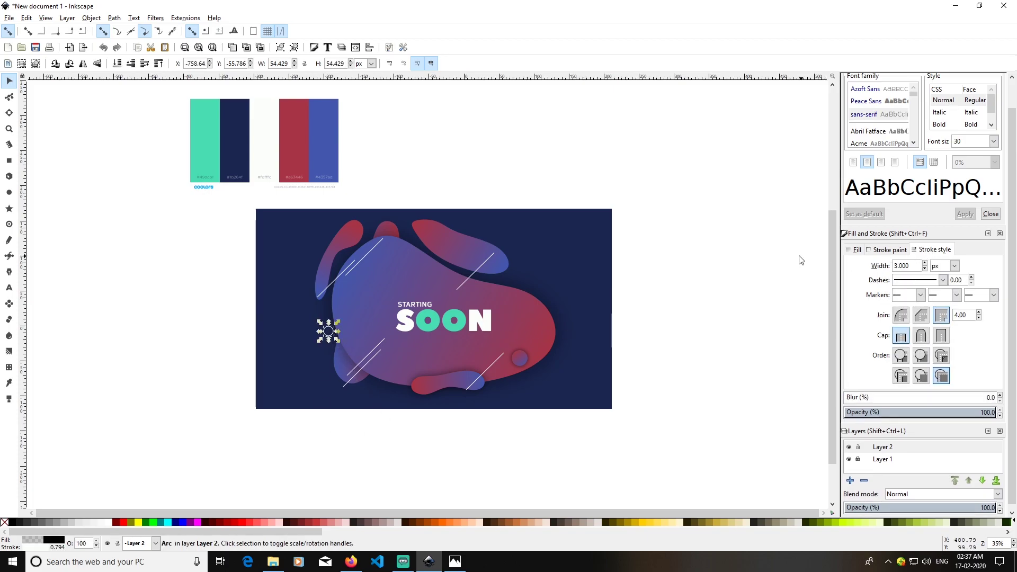
Duplicate the outlined circle three times, placing copies inside the big blob's right end, above its upper-left edge and below its lower edge.
left_click(691, 424)
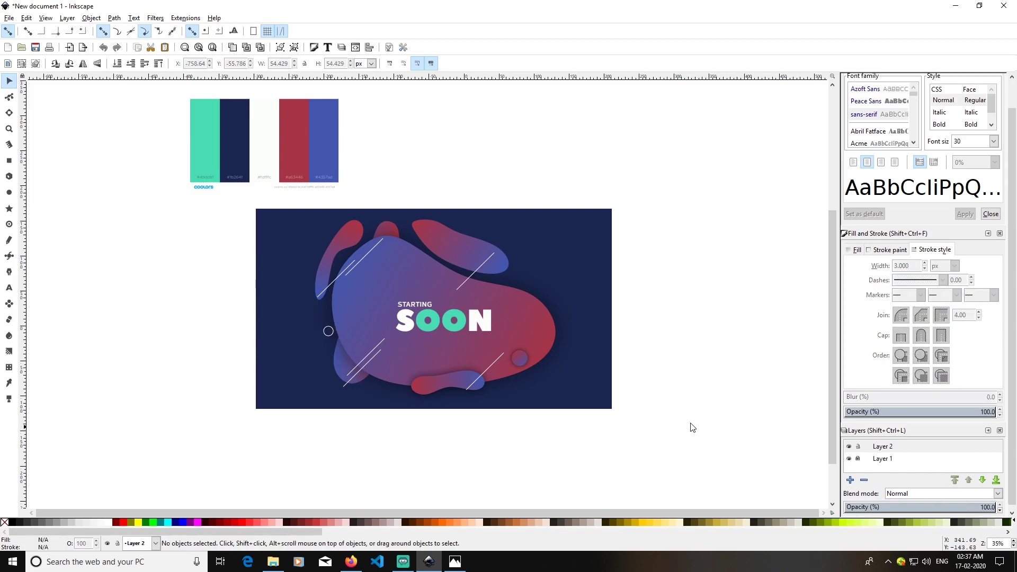
left_click(331, 333)
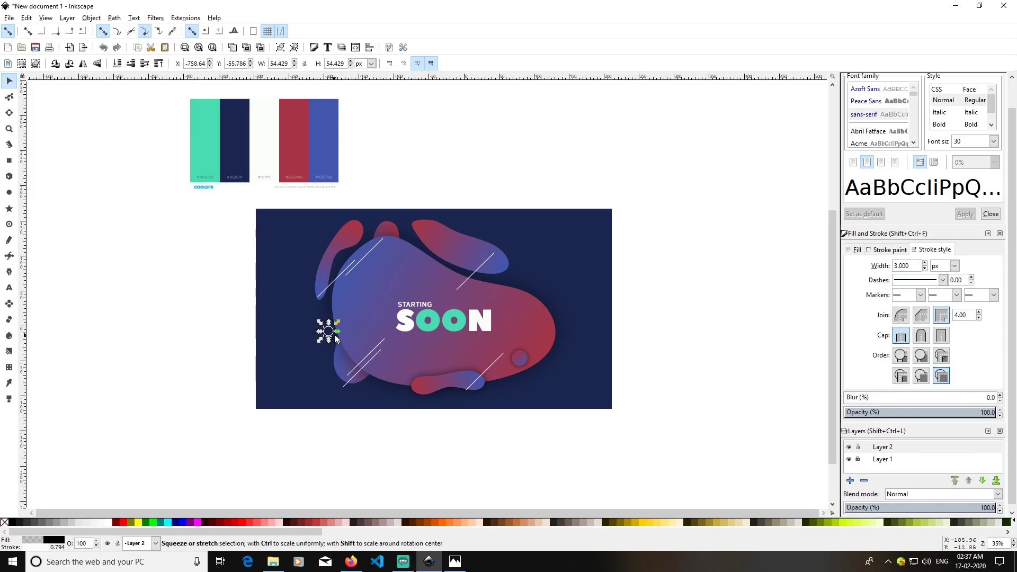
key("ctrl+d")
left_click_drag(332, 334, 543, 322)
key("ctrl+d")
key("ctrl+d")
left_click(721, 338)
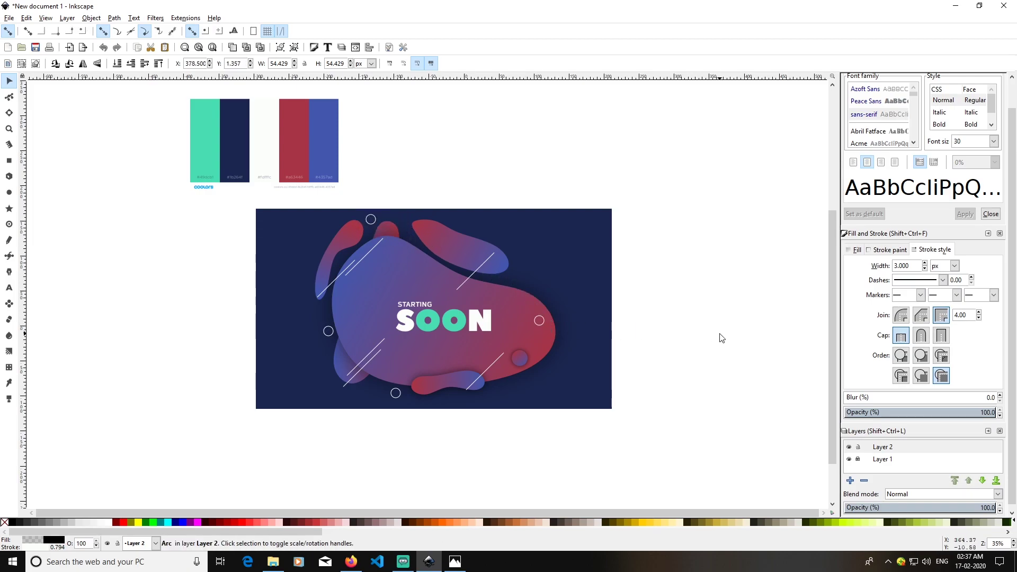
left_click_drag(706, 336, 696, 361)
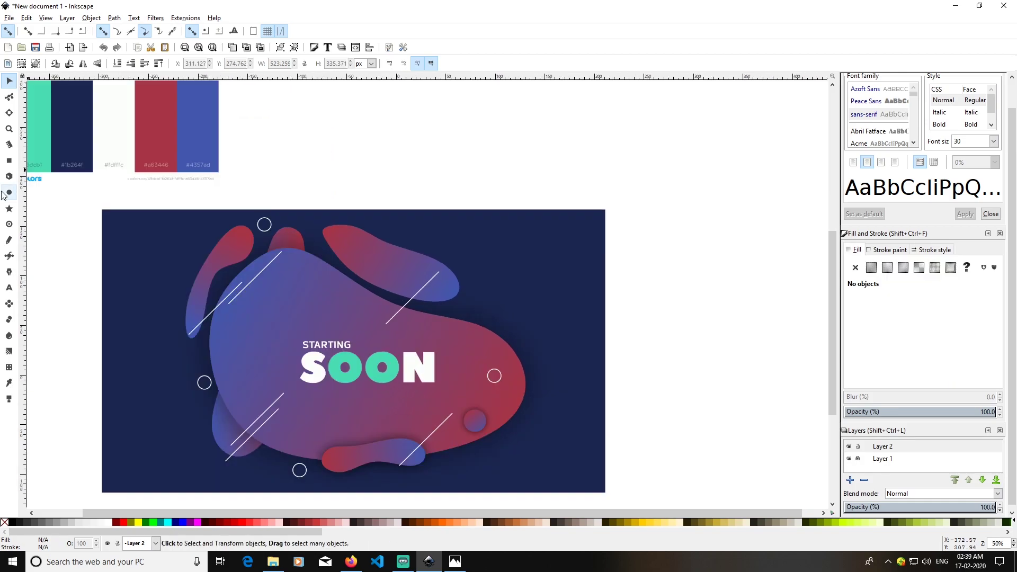
Draw a solid white circle with a radius of about 6.4 mm on the navy area beside the upper-right blob.
left_click(8, 193)
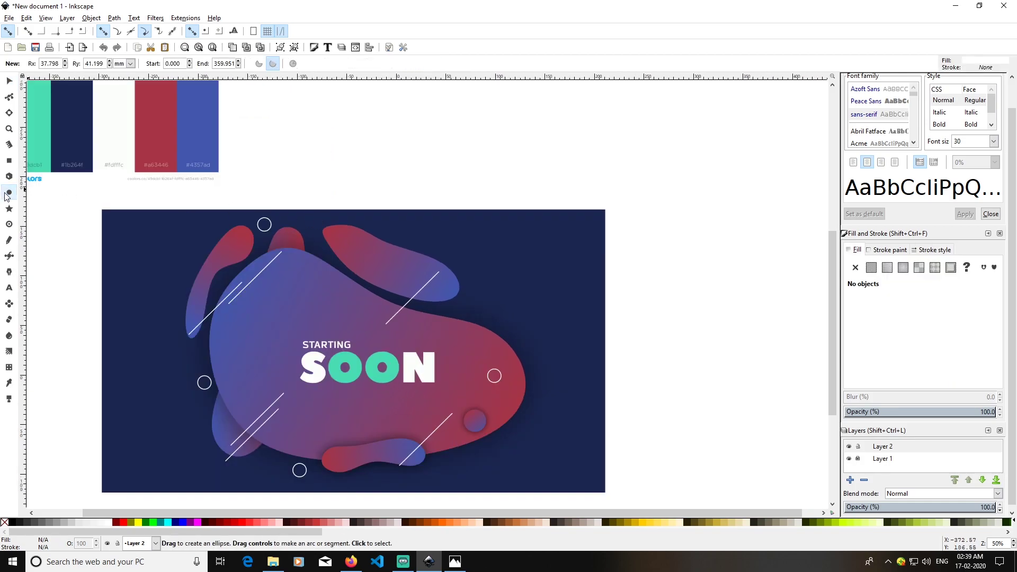
left_click_drag(498, 241, 510, 254)
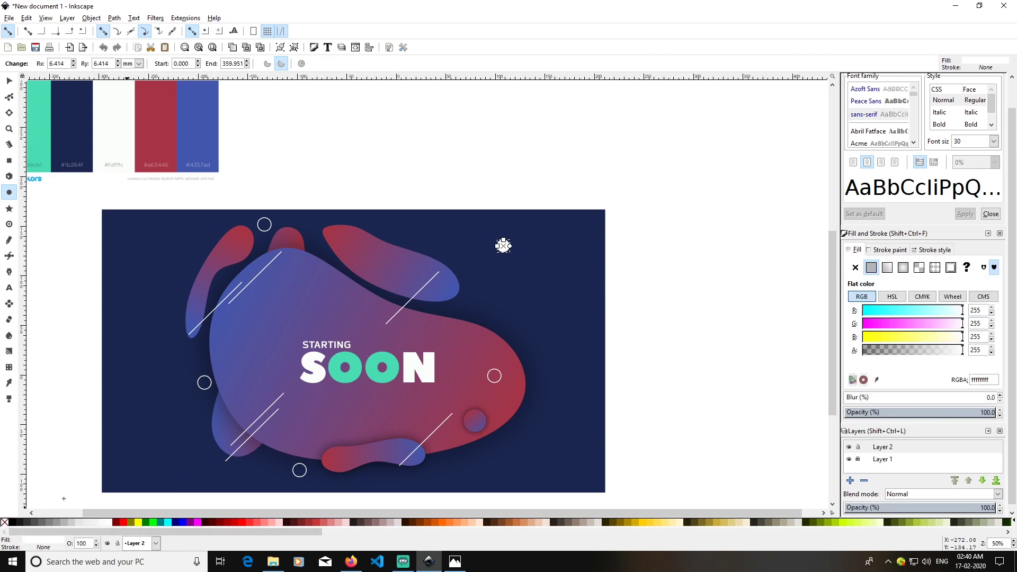
left_click(9, 81)
left_click(518, 257)
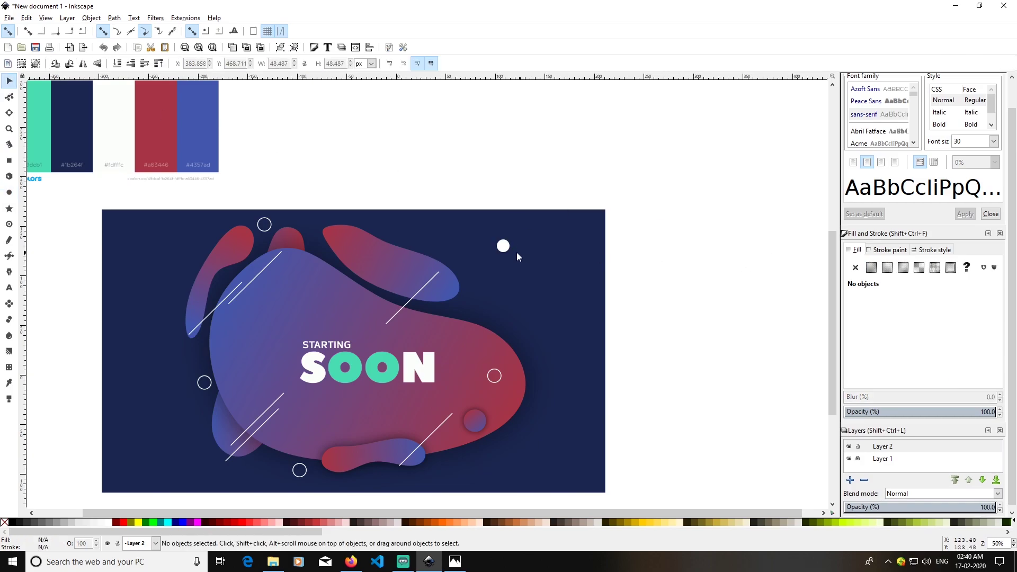
Lock the white circle's proportions and set its height to 5 px, shrinking it to a small dot.
left_click(503, 246)
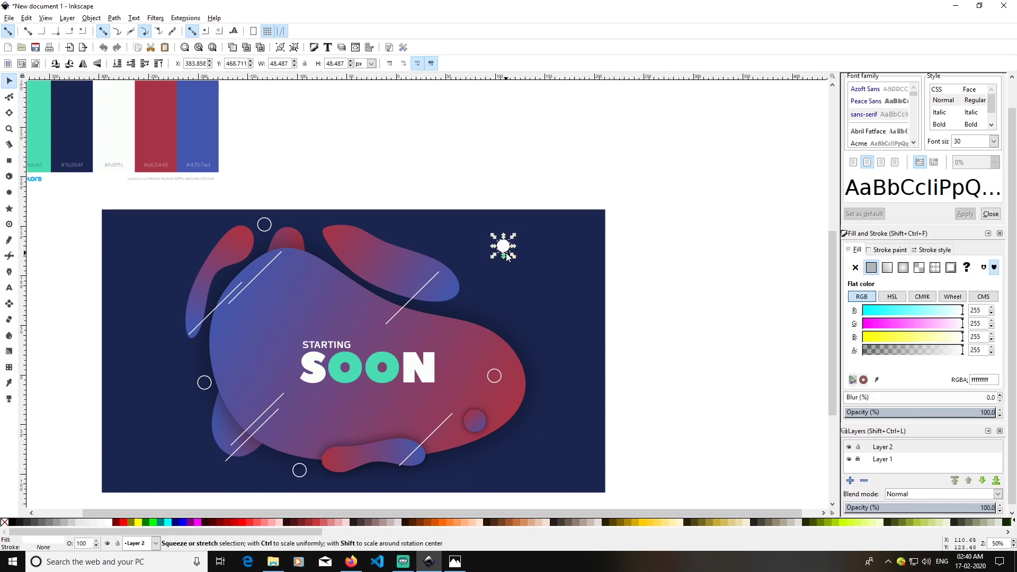
left_click(304, 64)
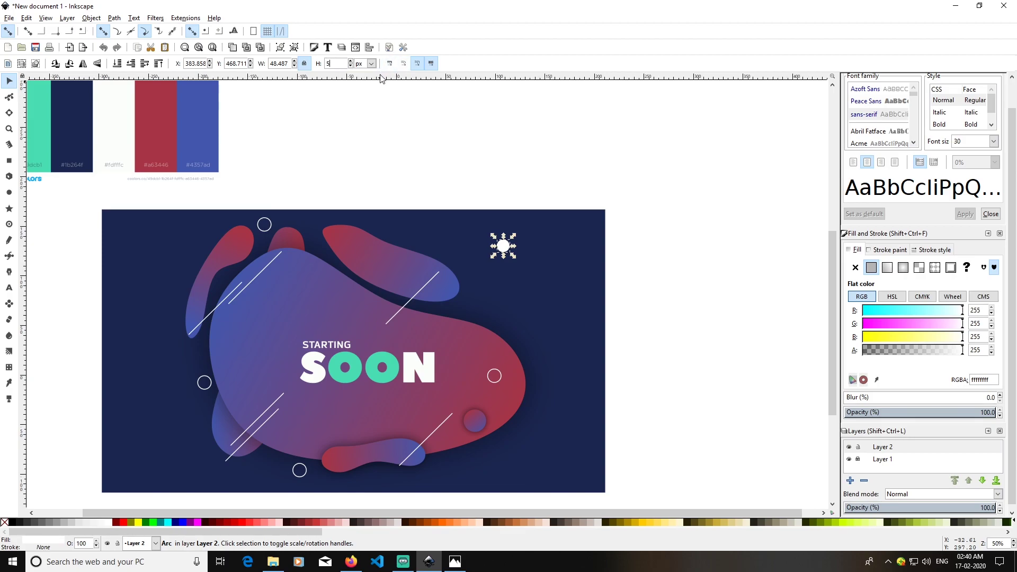
type("5")
key("Return")
left_click(544, 279)
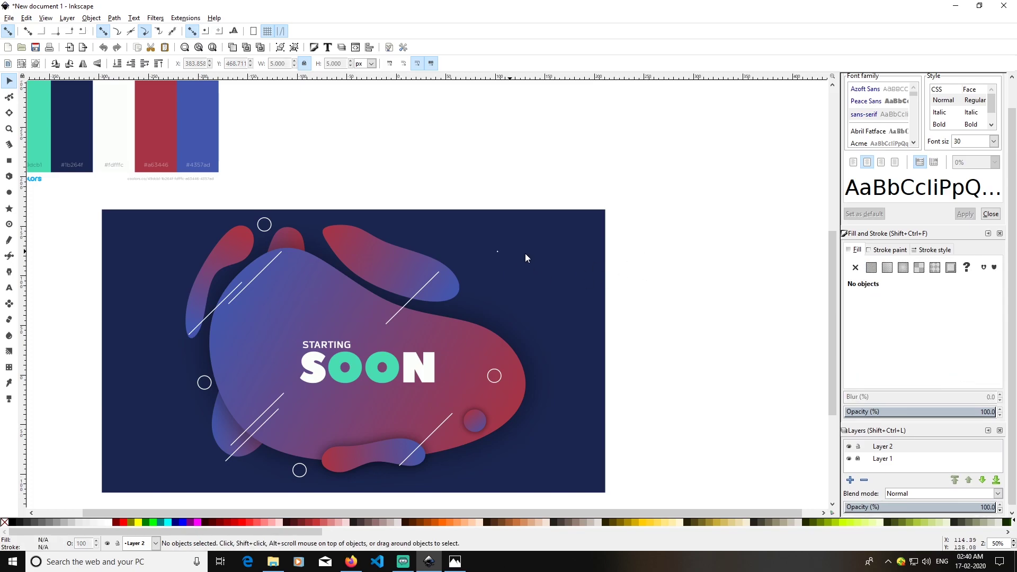
Duplicate the small dot and shift the copy horizontally right so that the pair spans about 291 px.
left_click_drag(674, 285, 470, 217)
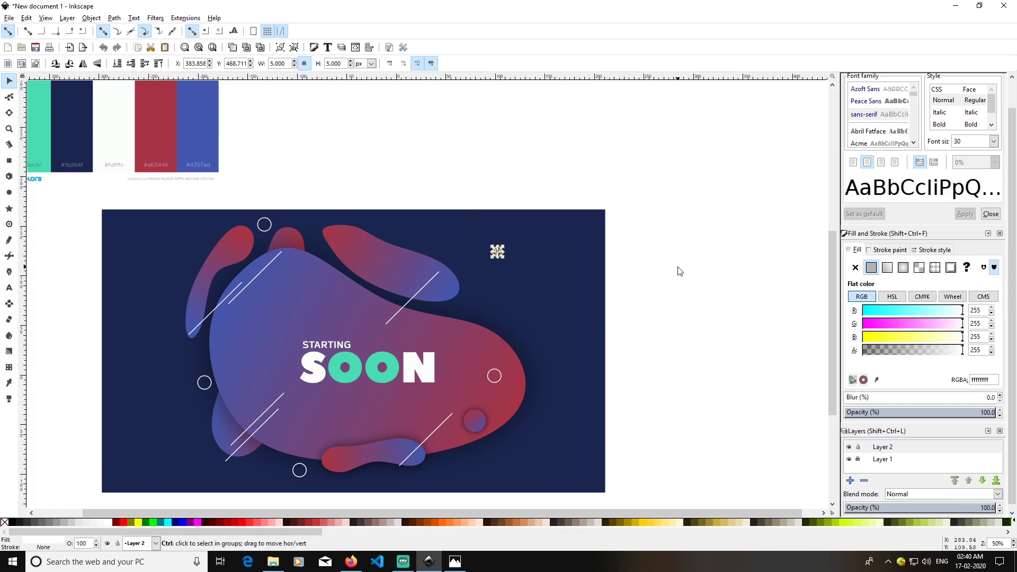
key("Right")
key("Right")
key("Right")
key("Right")
key("Right")
key("Right")
key("Right")
key("Right")
key("Right")
key("Right")
key("Right")
key("Right")
key("Right")
key("Right")
key("Right")
key("Right")
key("Right")
key("Right")
key("Right")
key("Right")
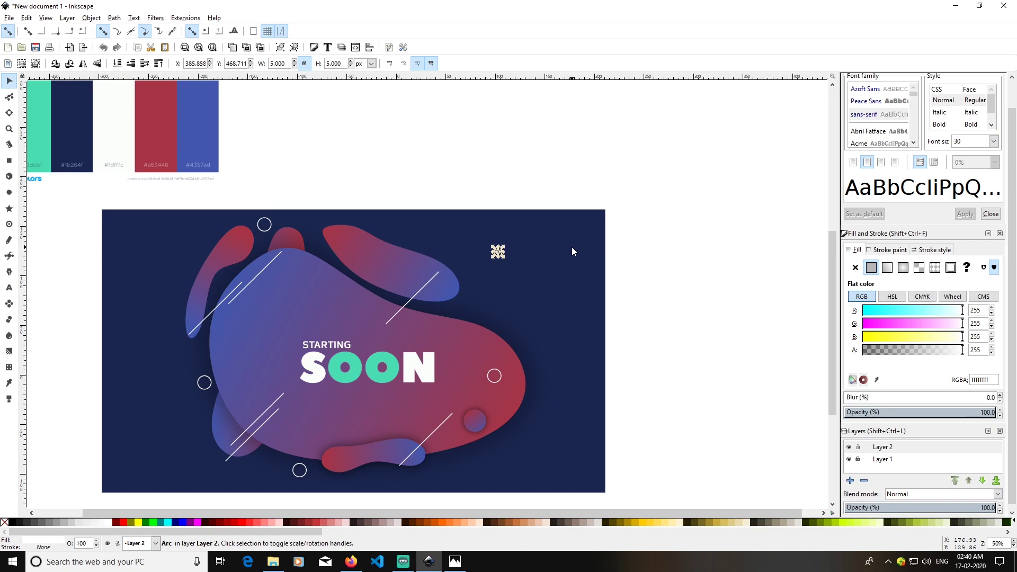
key("Right")
key("Right")
key("Right")
key("Right")
key("Right")
key("Right")
key("Right")
key("Right")
key("Right")
key("Right")
key("Right")
key("Right")
key("Right")
key("Right")
key("Right")
key("Right")
key("Right")
key("Right")
key("Right")
key("Right")
key("Right")
key("Right")
key("Right")
key("Right")
key("Right")
key("Right")
key("Right")
key("Right")
key("Right")
key("Right")
key("Right")
key("Right")
key("Right")
key("Right")
key("Right")
key("Right")
key("Right")
key("Right")
key("Right")
key("Right")
key("Right")
key("Right")
key("Right")
left_click(634, 257)
Convert both small dots from arc objects to paths.
left_click_drag(661, 271, 485, 221)
left_click(114, 18)
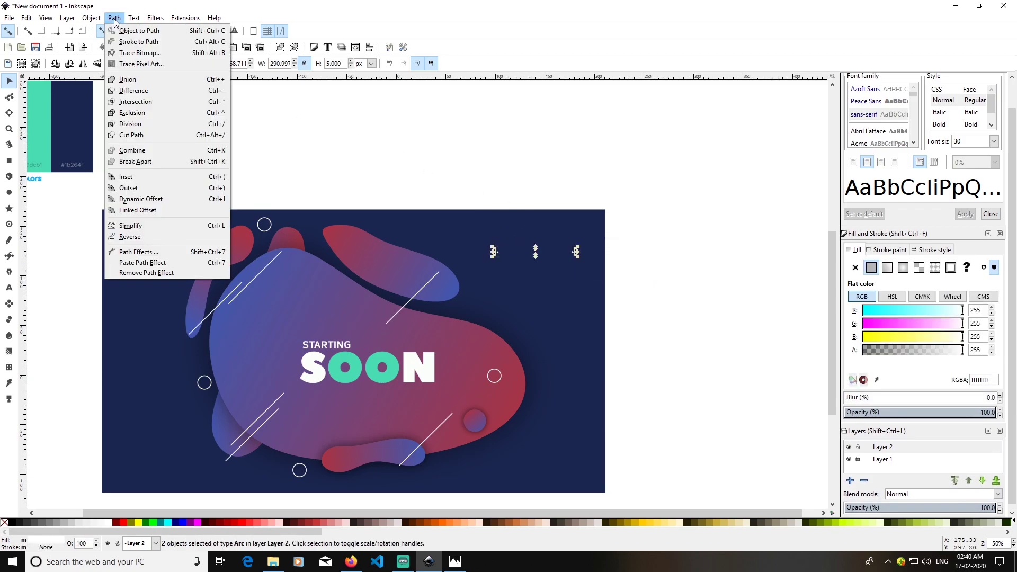
left_click(117, 33)
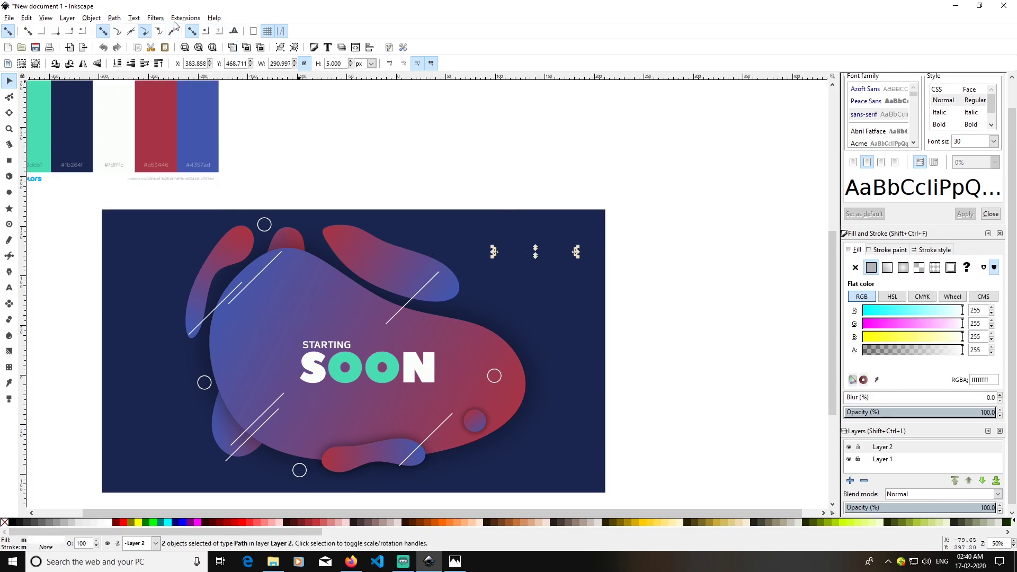
Interpolate between the two dots with exponent 0.0, 8 steps, method 1, duplicated endpaths, interpolated style and Z-order.
left_click(159, 18)
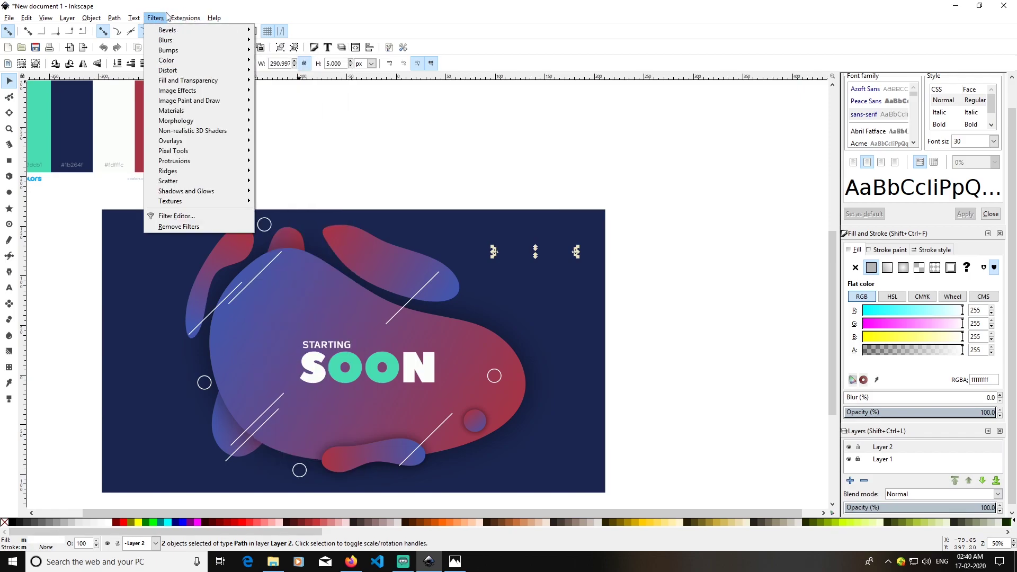
mouse_move(186, 18)
mouse_move(246, 105)
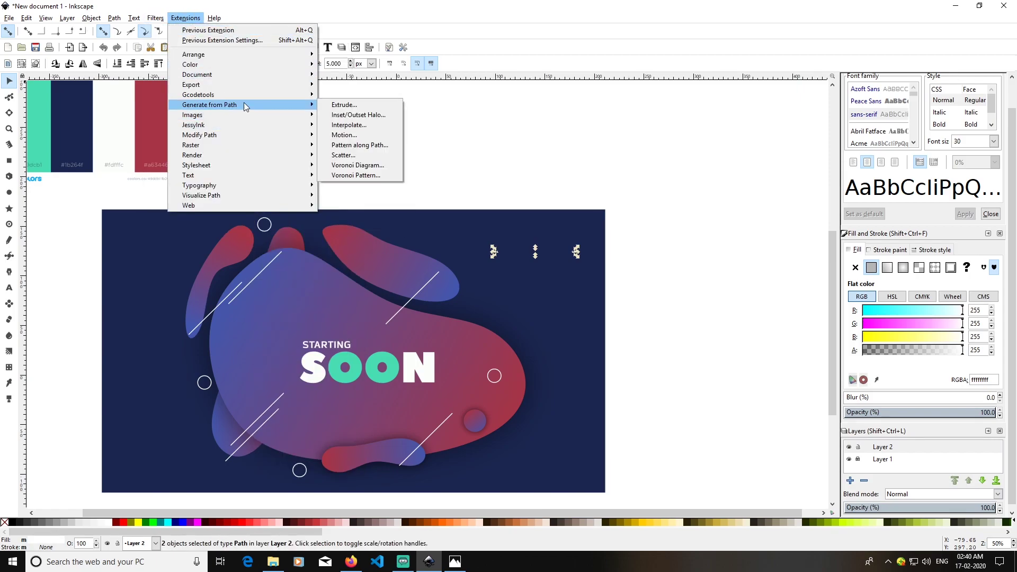
left_click(364, 124)
left_click_drag(524, 224, 722, 205)
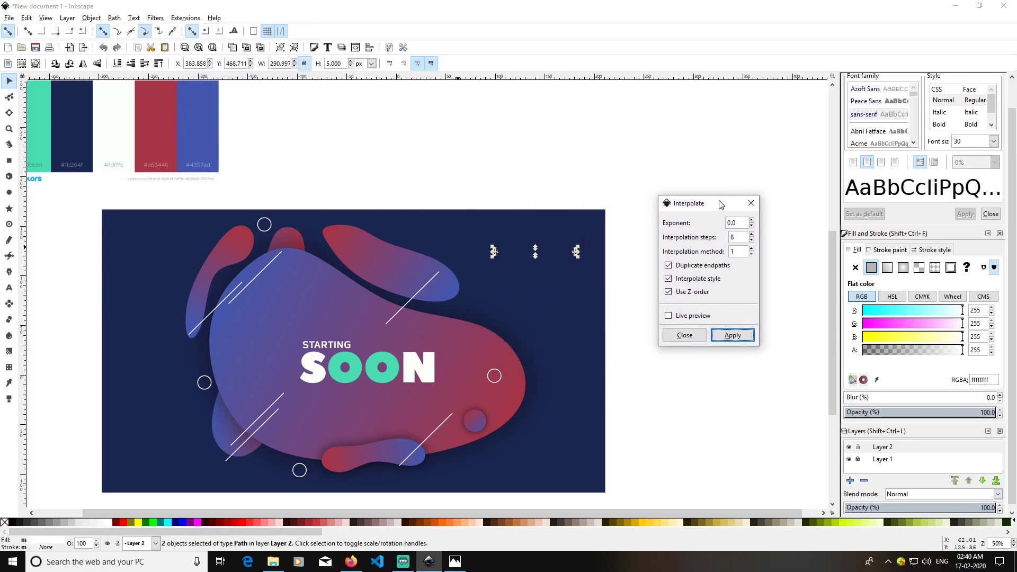
left_click(670, 317)
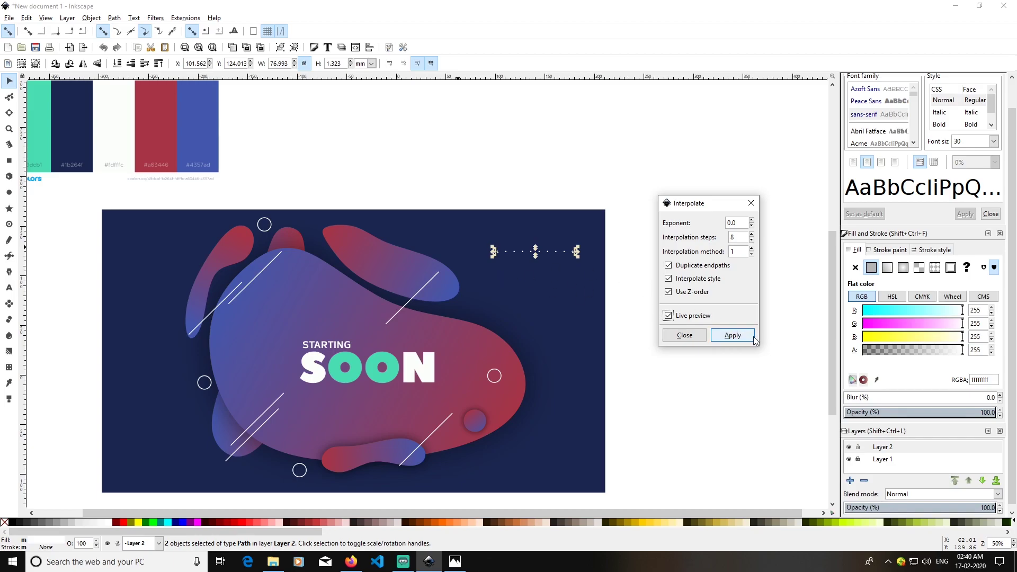
left_click(708, 316)
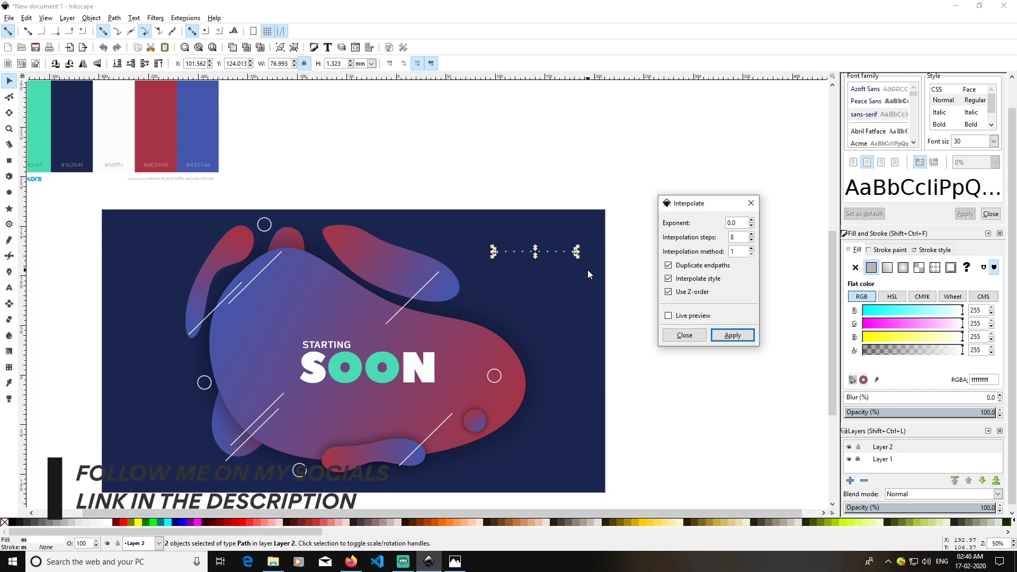
left_click(685, 336)
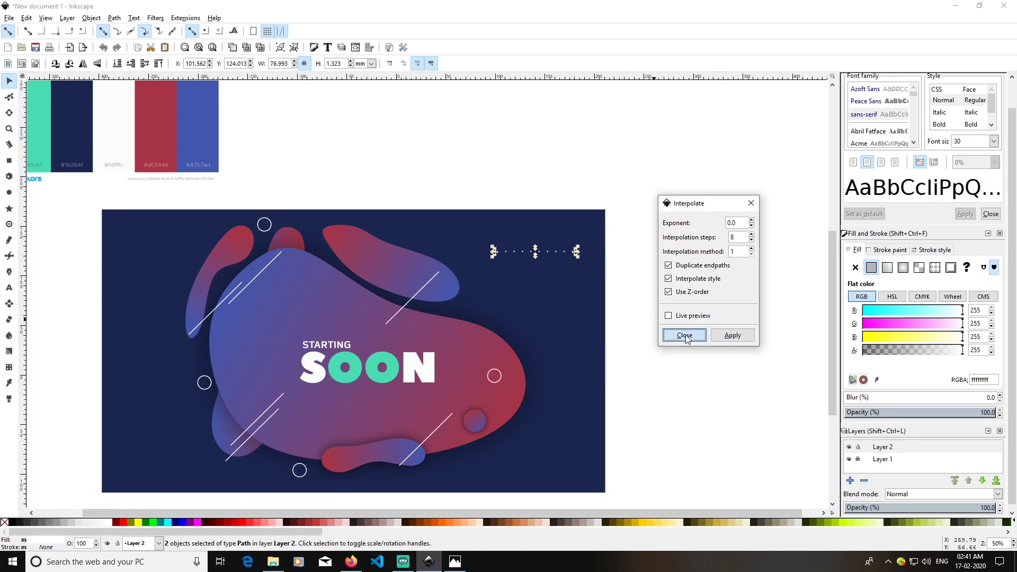
left_click(685, 325)
Move the interpolated dot row below the two original dots, then delete those originals.
left_click_drag(568, 253, 565, 268)
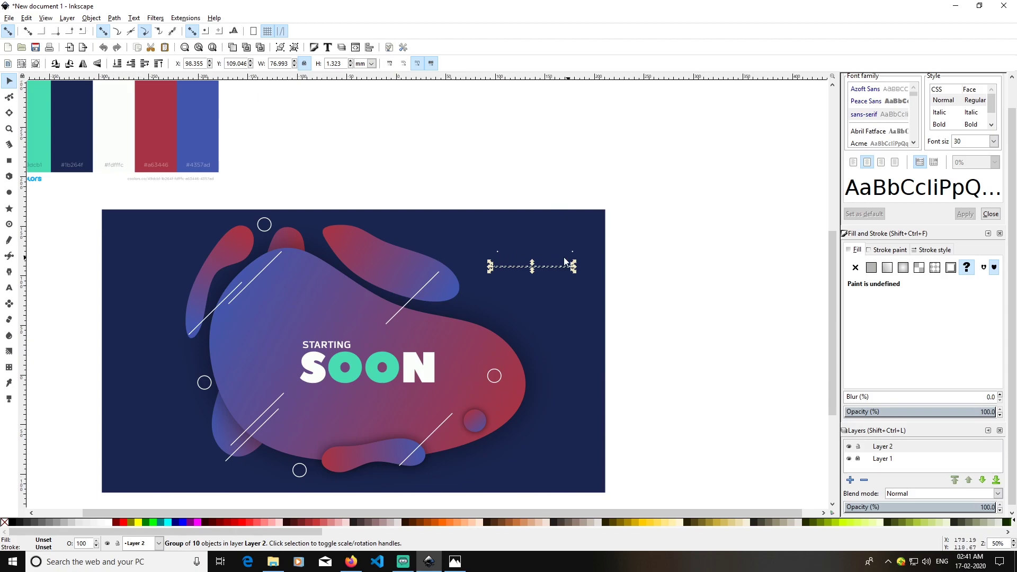
left_click(623, 255)
left_click_drag(679, 256, 490, 238)
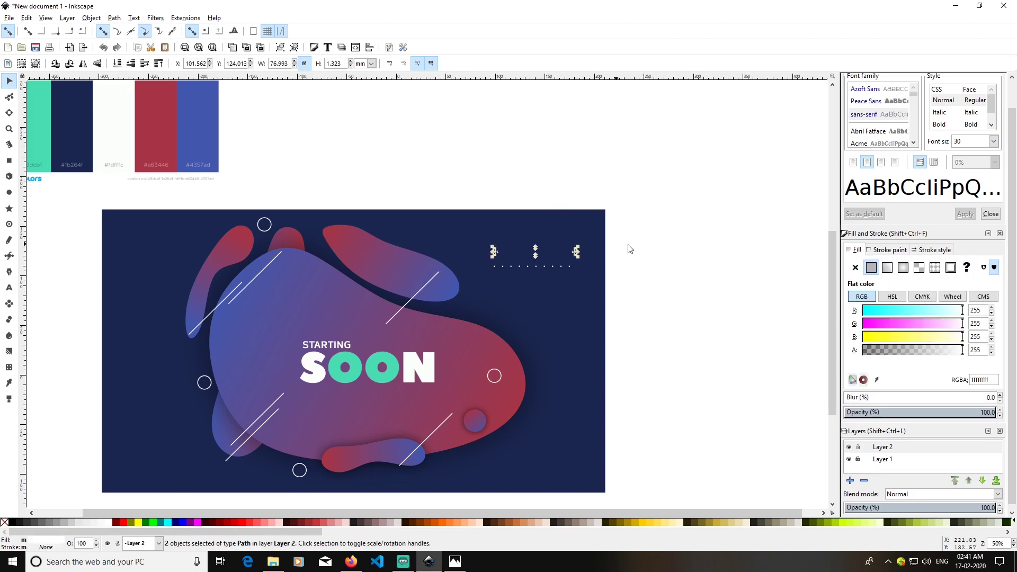
left_click(693, 256)
Move the dot row up near the background's upper-right corner and add a duplicate row a short distance directly below it.
left_click_drag(555, 264, 546, 237)
key("ctrl")
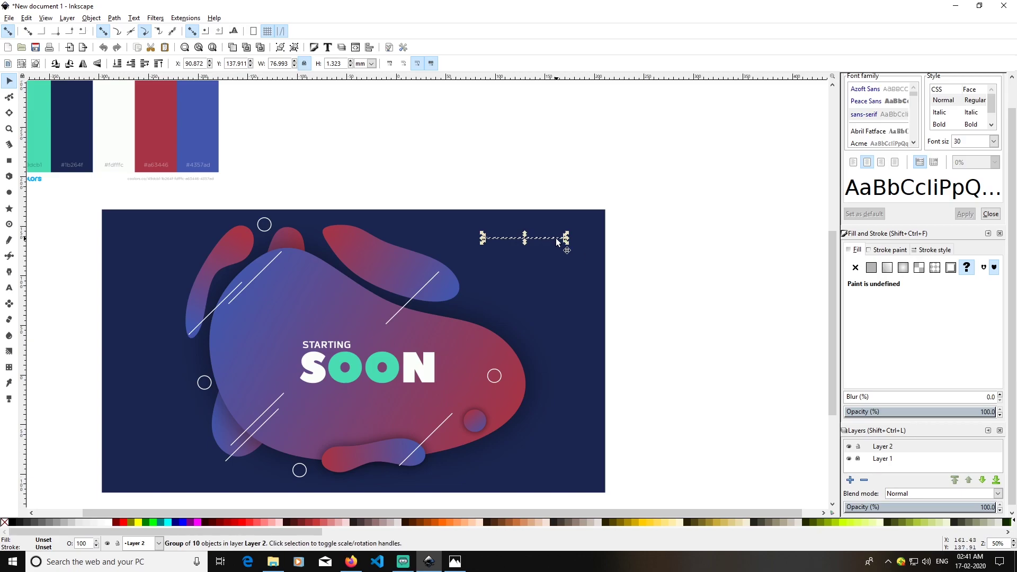
key("Down")
key("Down")
key("Down")
key("Down")
key("Down")
key("Down")
key("Down")
key("Down")
key("Down")
key("Down")
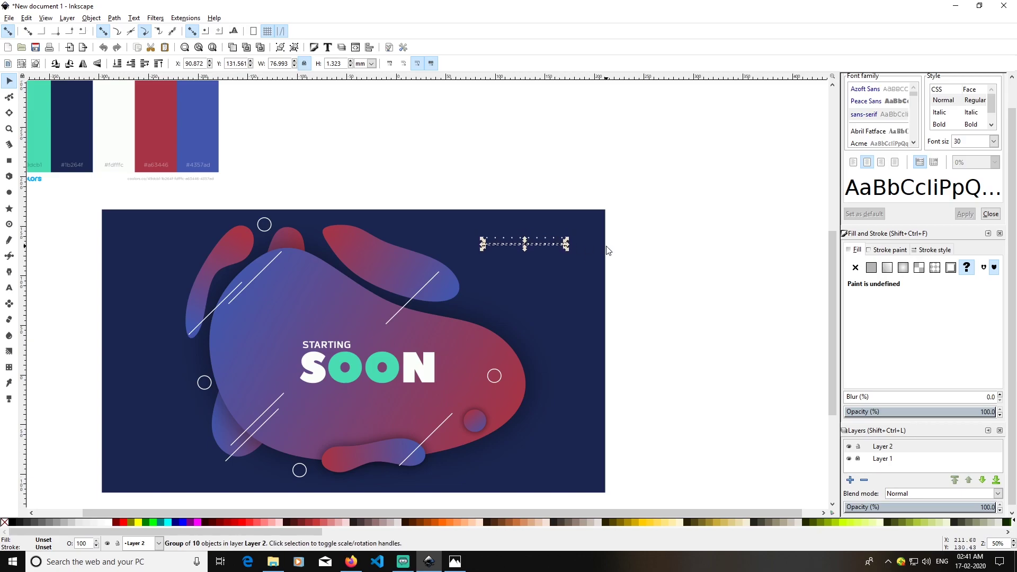
left_click(662, 268)
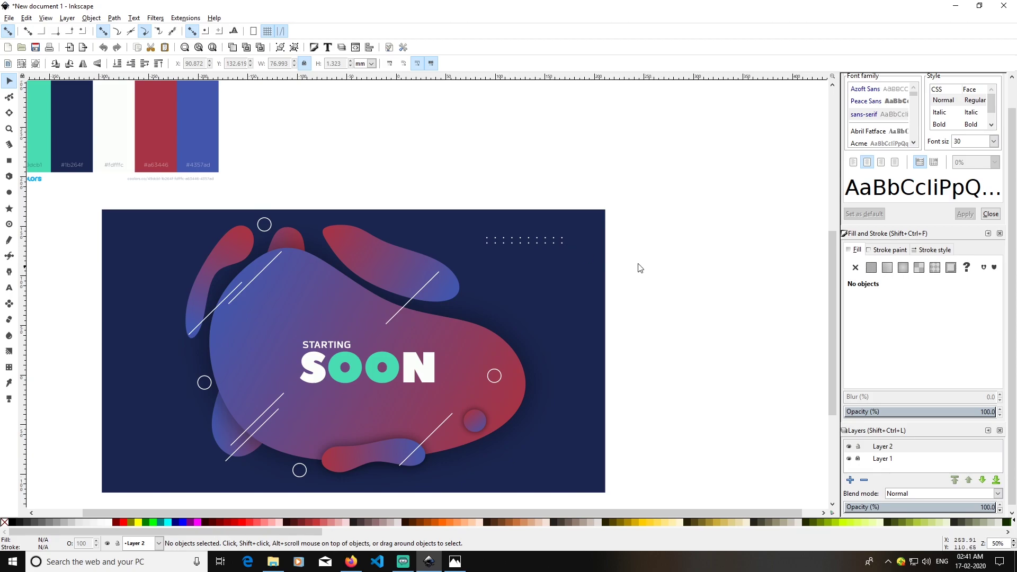
Add two more duplicate dot rows below the first two and turn off snapping to nodes and other points.
left_click(539, 242)
key("ctrl+d")
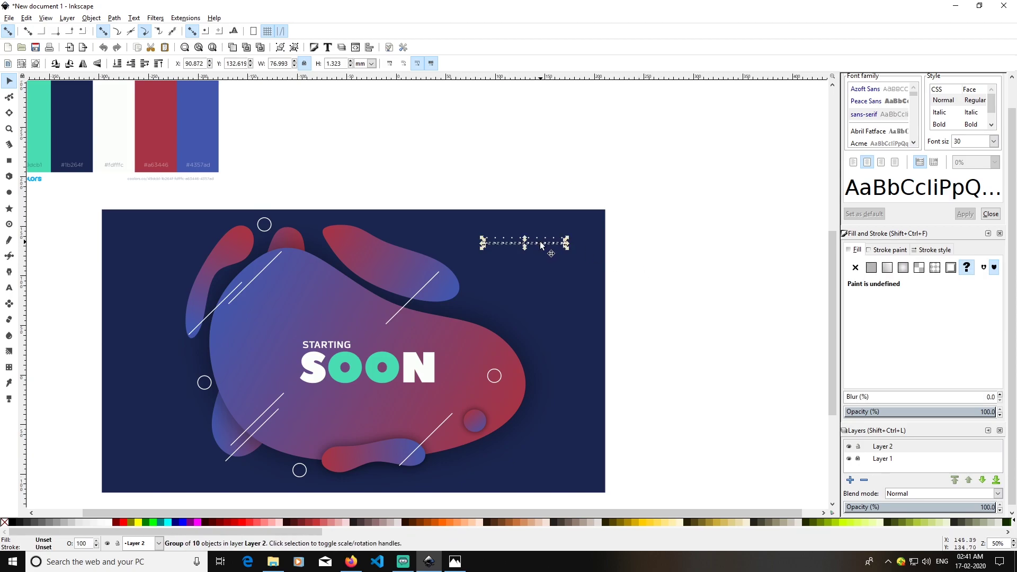
left_click_drag(538, 243, 558, 268)
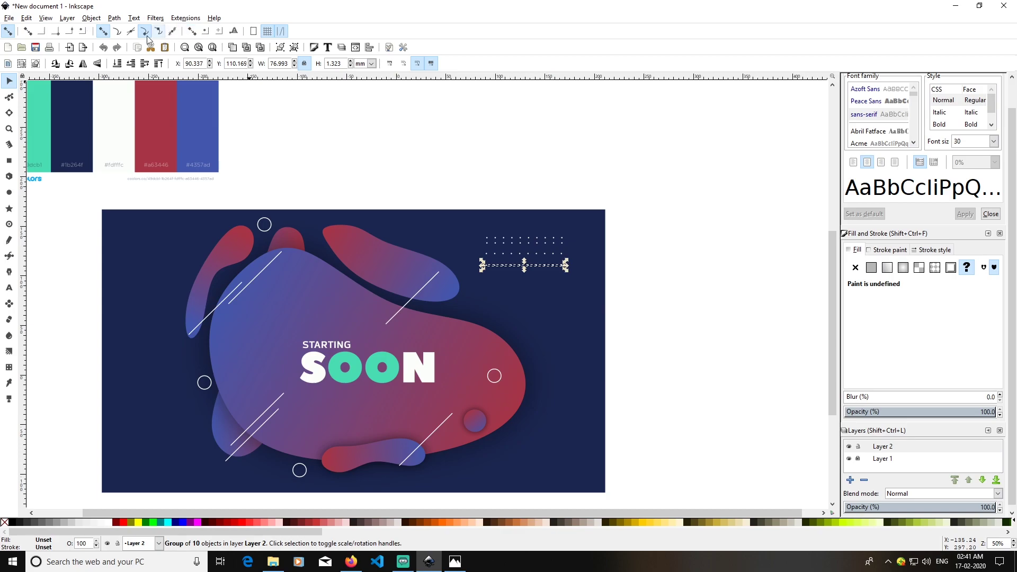
left_click(702, 218)
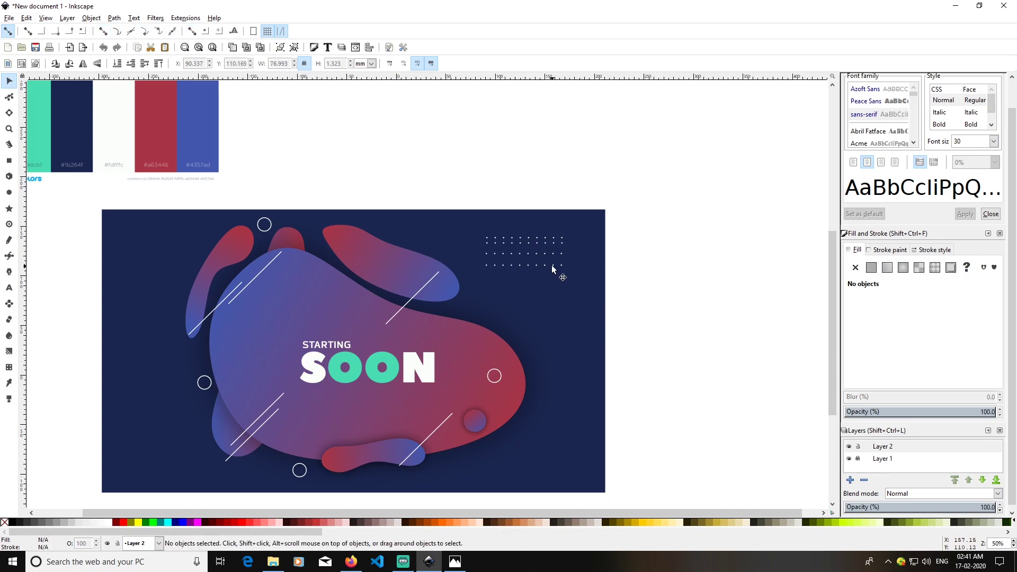
Duplicate the lowest dot row repeatedly downward until the pattern has eight rows.
left_click(552, 265)
key("ctrl+d")
left_click_drag(551, 265, 557, 301)
left_click(573, 285)
left_click(561, 277)
left_click(562, 301)
left_click(537, 296)
left_click_drag(538, 295, 542, 309)
Distribute the eight dot rows vertically with equal gaps between them.
left_click_drag(683, 344, 475, 212)
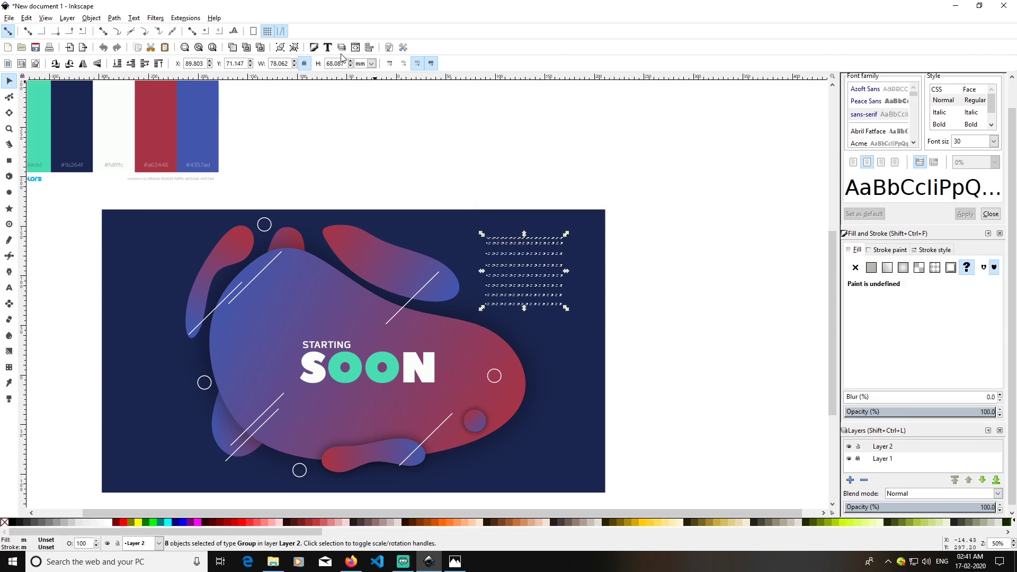
left_click(369, 48)
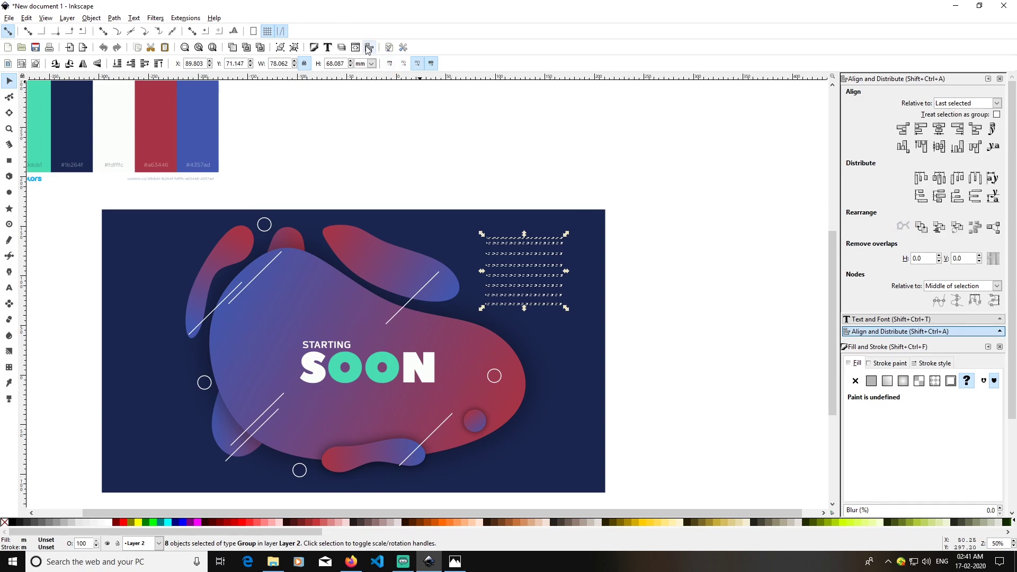
left_click(976, 201)
left_click(674, 343)
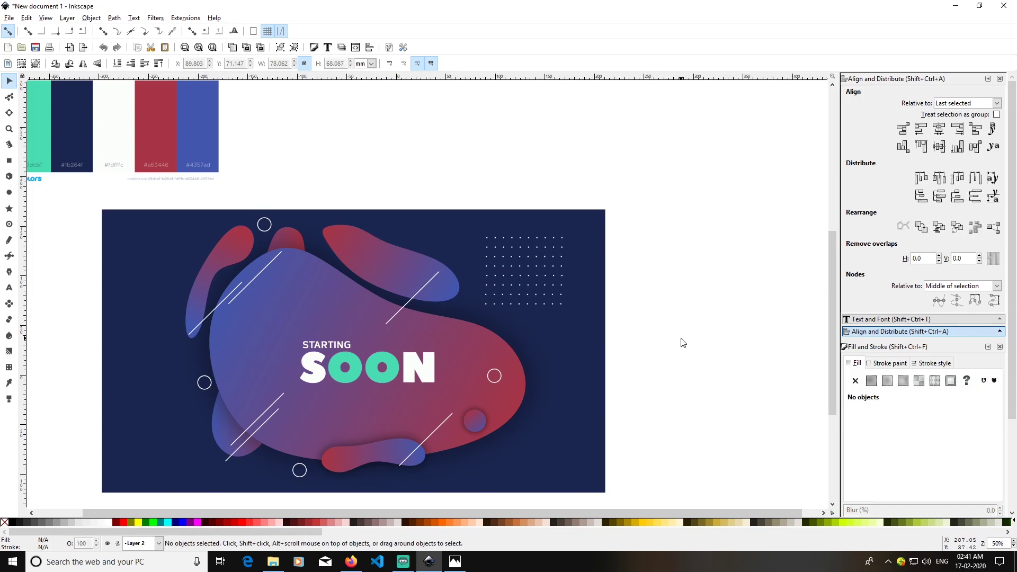
Align the left edges of all eight dot rows relative to the last selected row.
left_click_drag(681, 339, 482, 210)
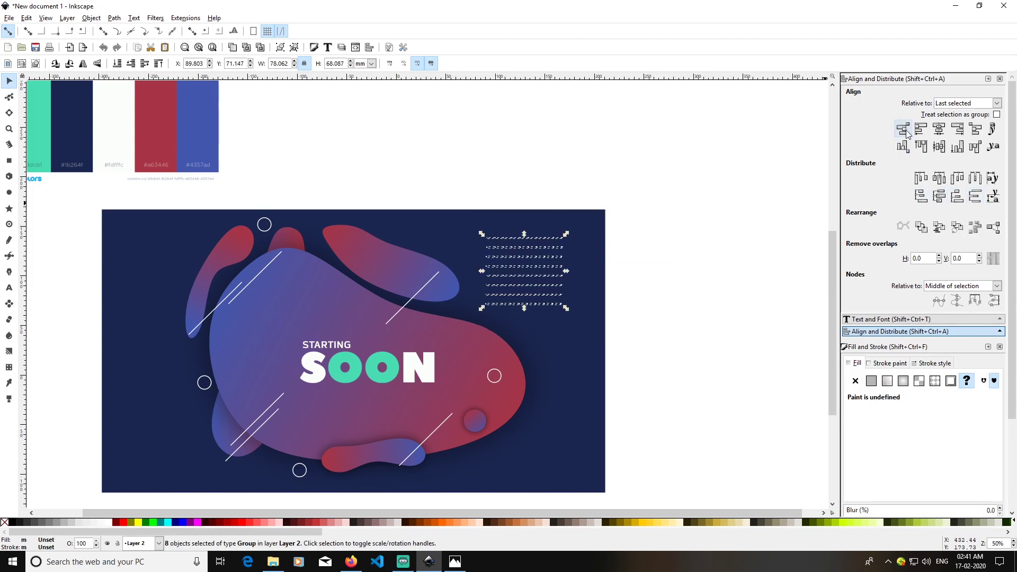
left_click(919, 133)
left_click(721, 329)
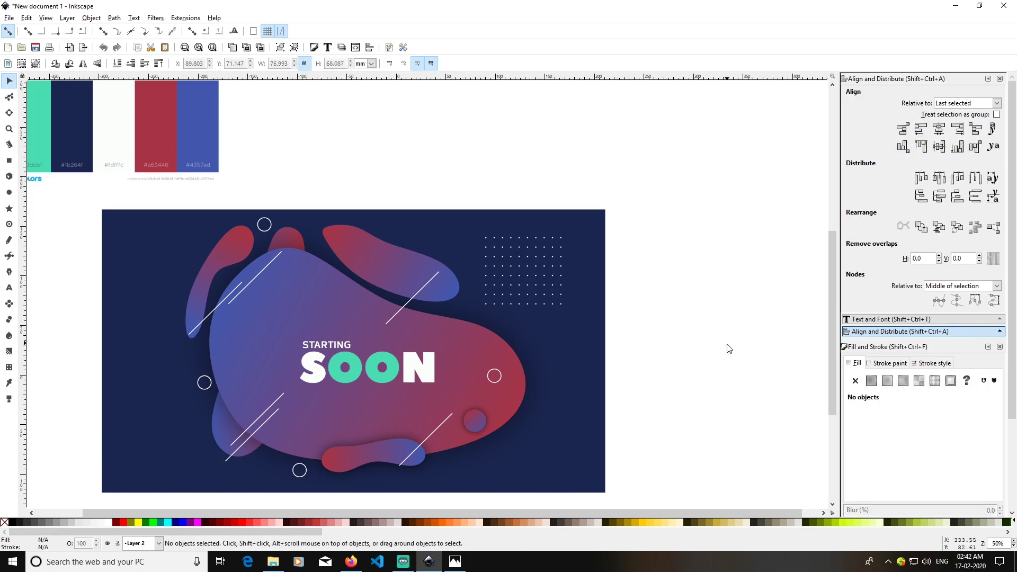
Group the eight aligned dot rows into a single dot-grid object.
left_click_drag(698, 351, 451, 210)
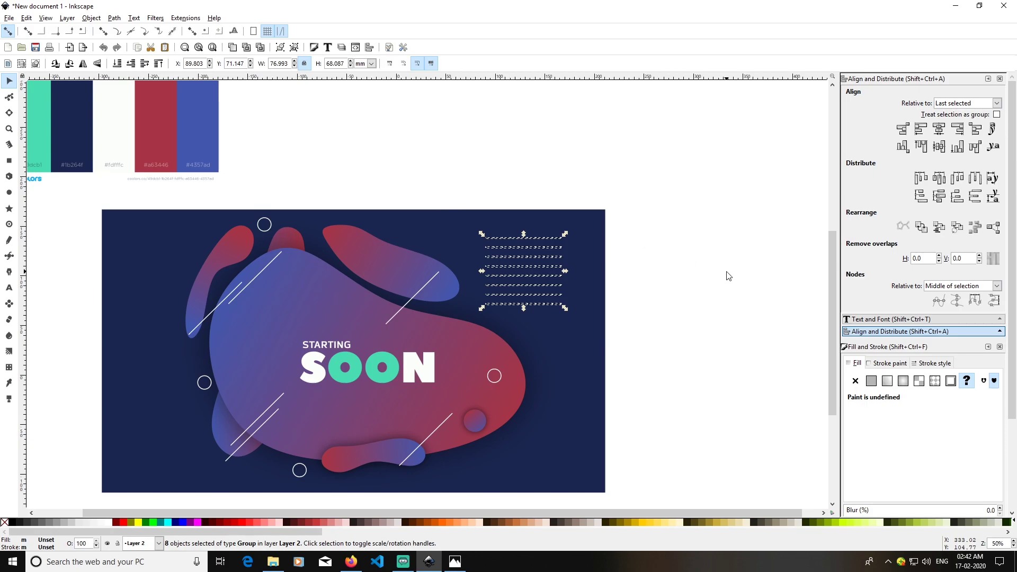
key("ctrl+g")
left_click(704, 279)
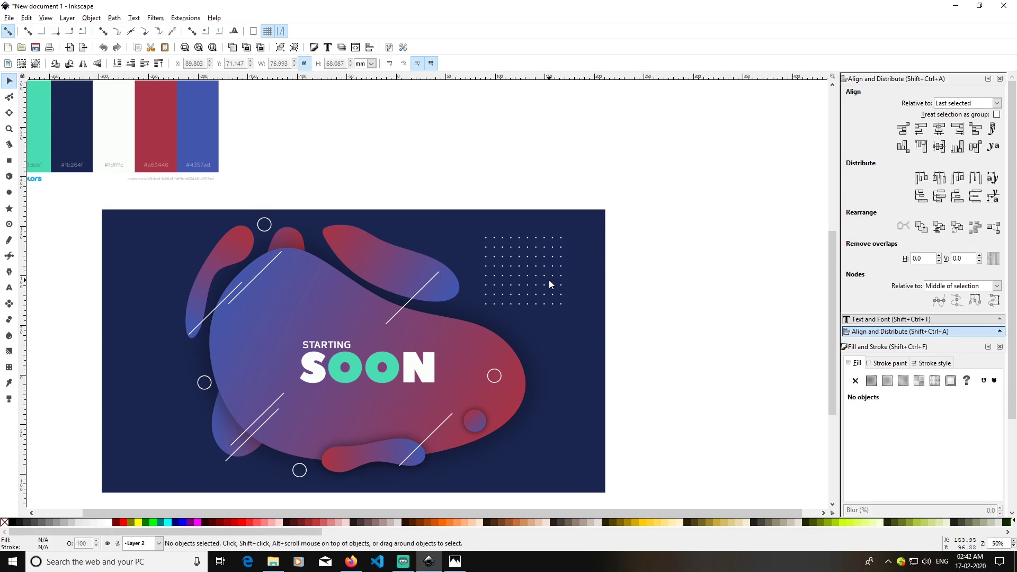
Place copies of the dot grid over the narrow upper-left blob, the elongated upper blob and the main blob's lower-right edge.
left_click_drag(539, 281, 242, 278)
key("ctrl+d")
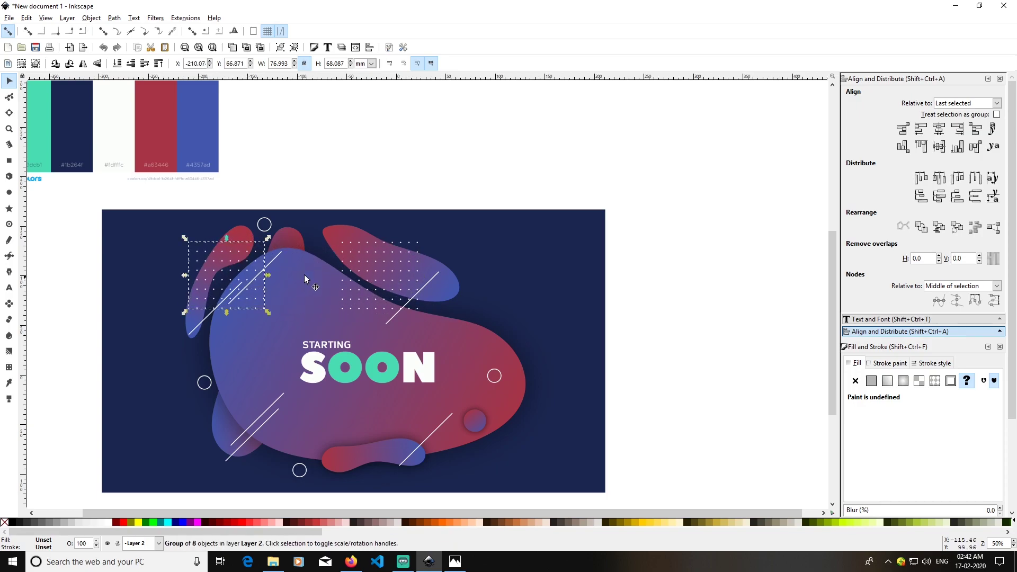
left_click(623, 288)
left_click(391, 272)
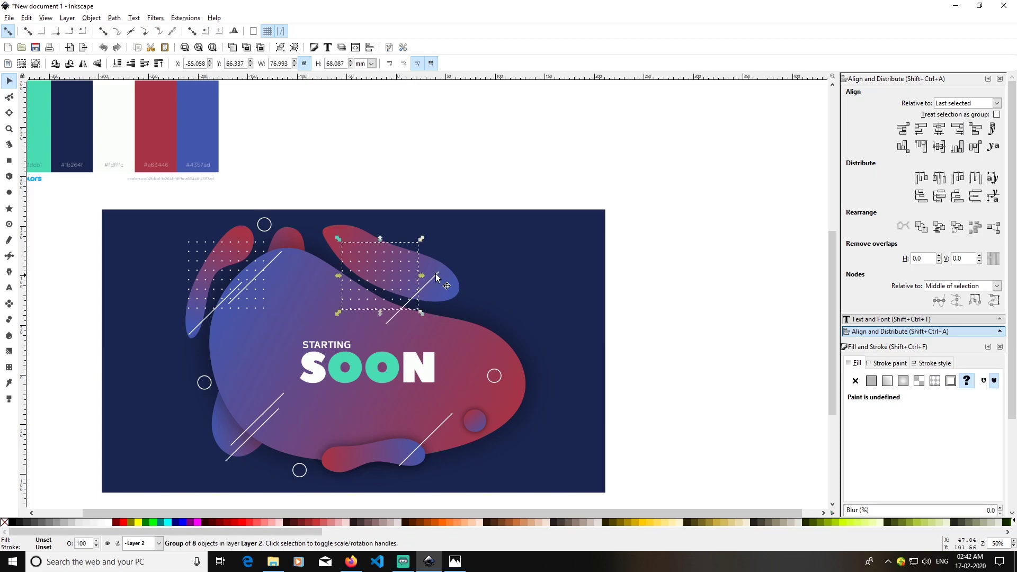
left_click_drag(386, 280, 495, 436)
Lower the upper-middle dot grid behind the main blob and send the elongated upper blob to the bottom, beneath the dots.
key("ctrl+z")
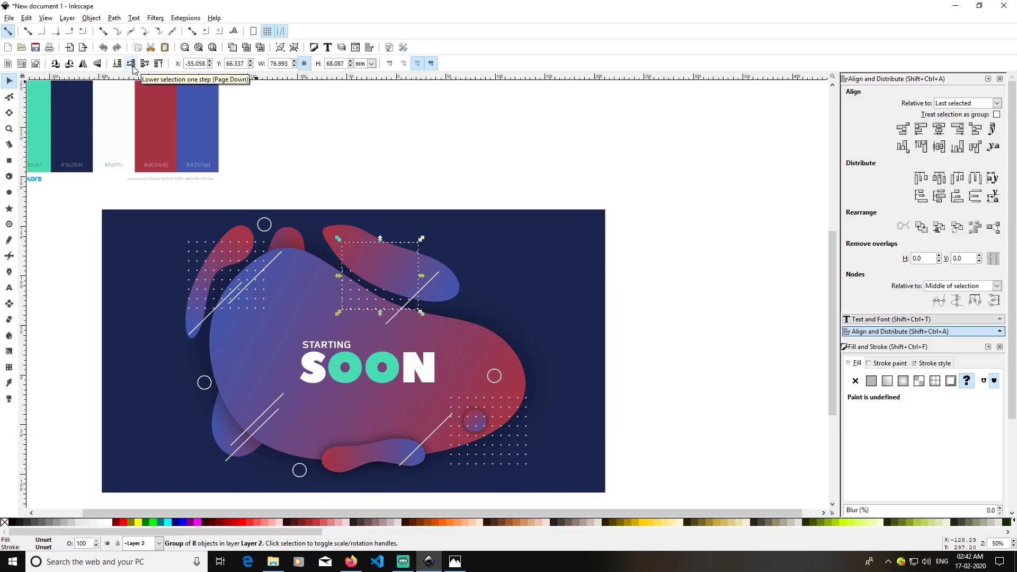
left_click(685, 249)
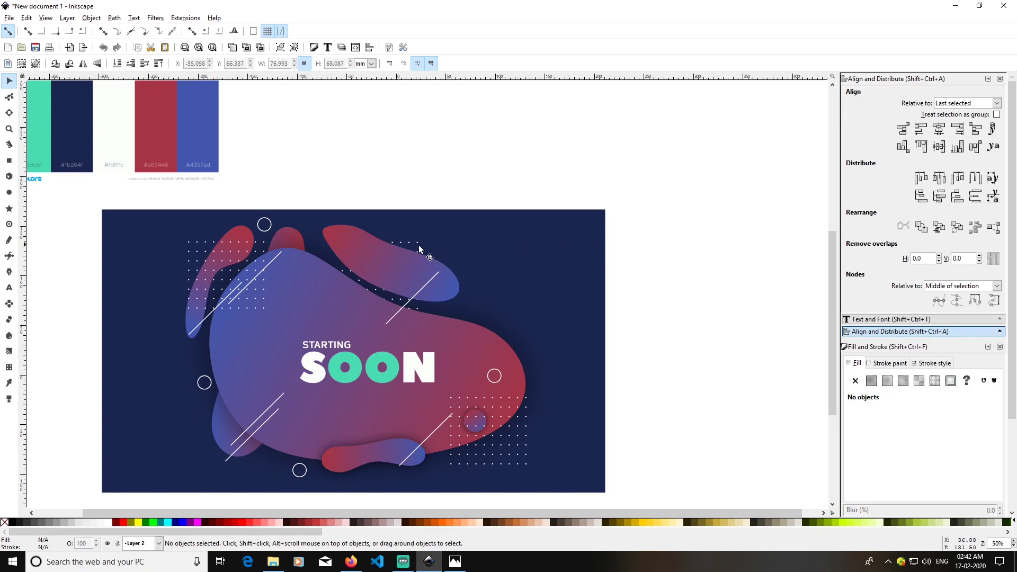
left_click(373, 266)
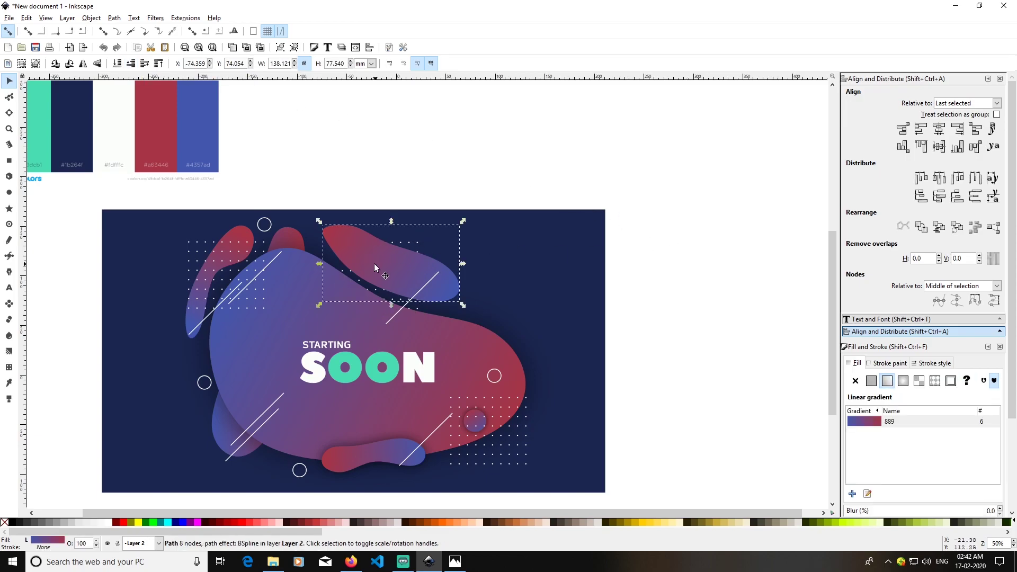
left_click(117, 64)
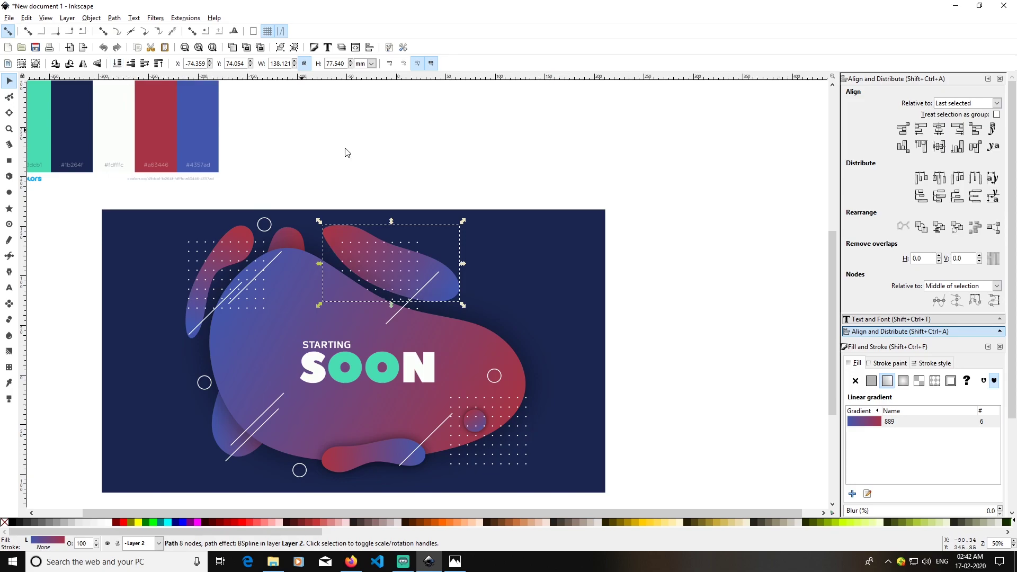
left_click(677, 278)
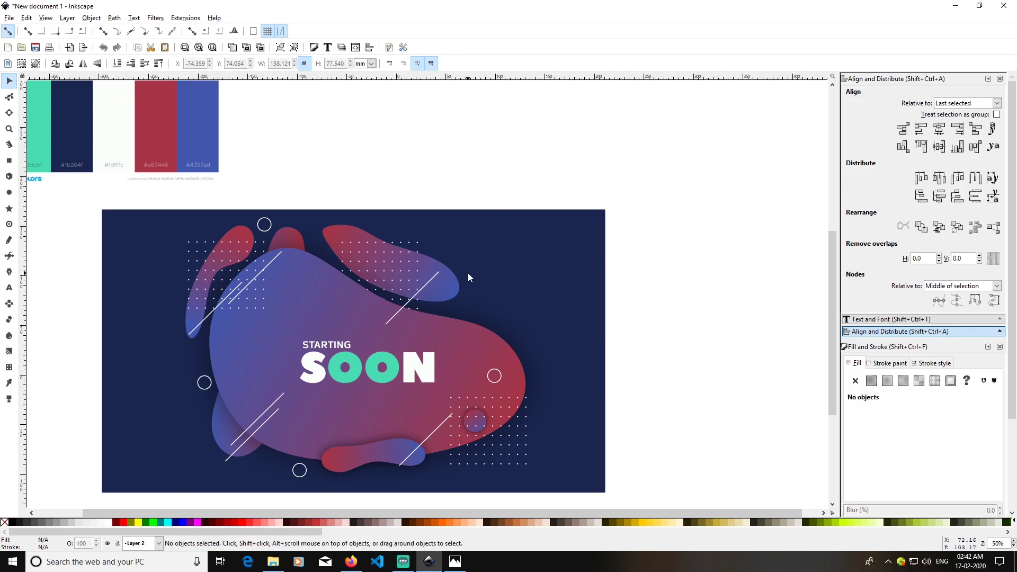
Lower the upper-left dot grid behind the main blob and send the narrow left blob to the bottom, beneath the dots.
left_click(229, 266)
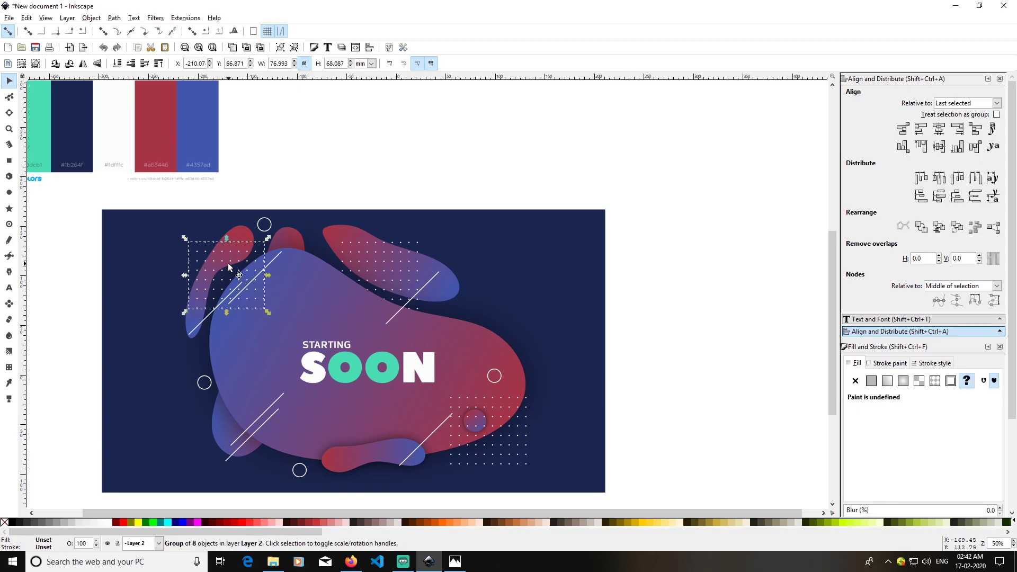
left_click(130, 64)
left_click(518, 231)
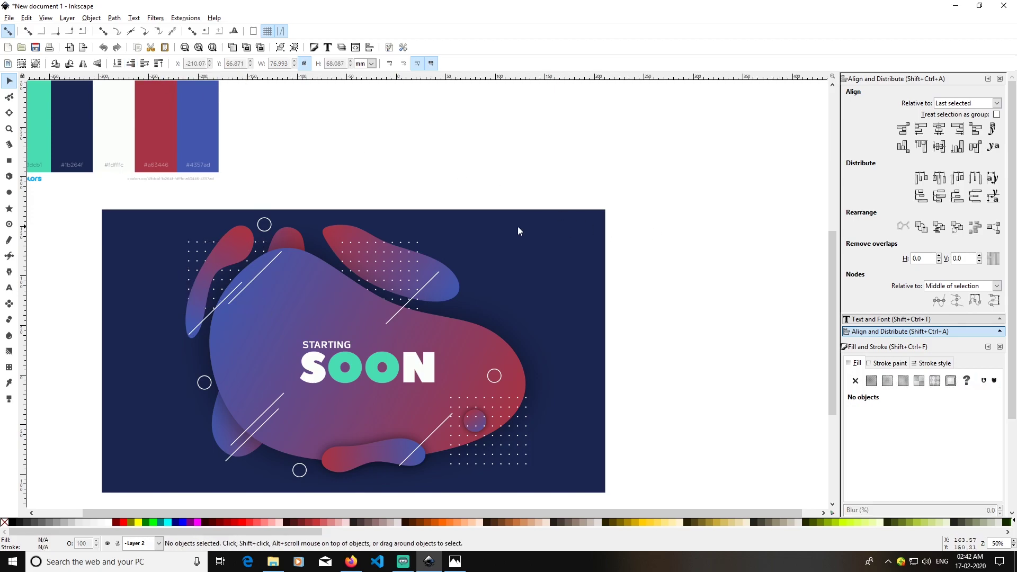
left_click(241, 247)
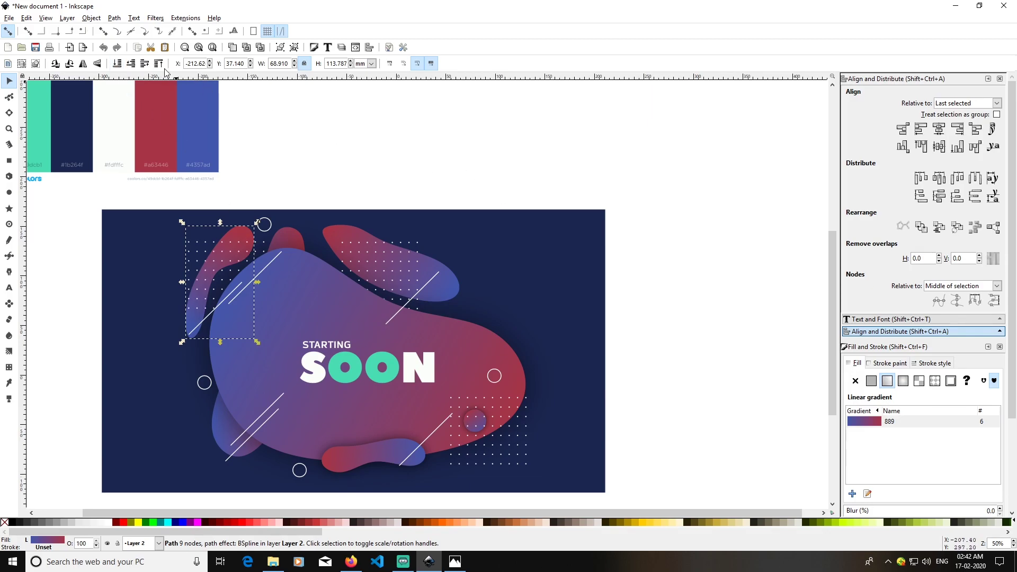
left_click(117, 63)
left_click(701, 226)
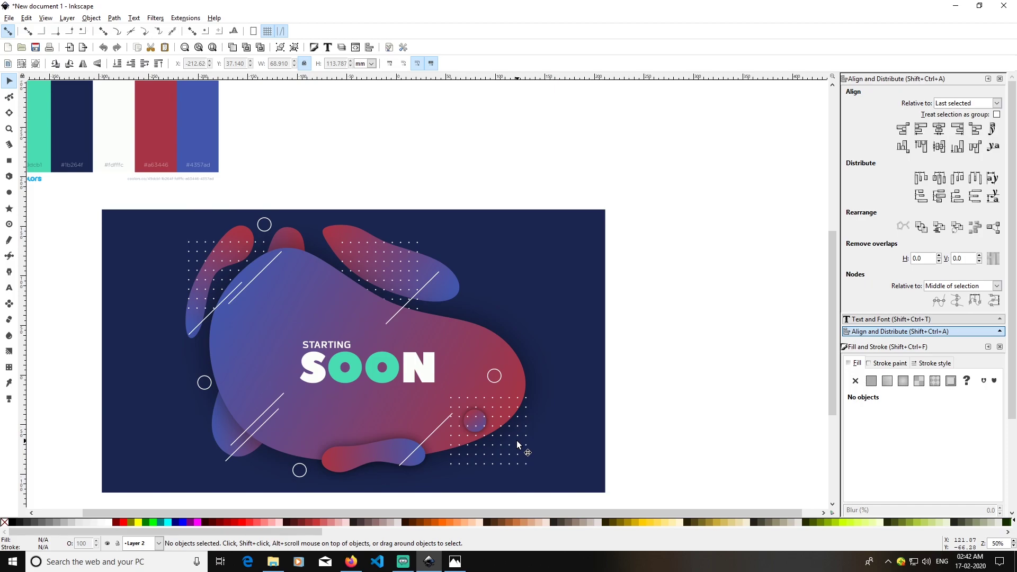
Send the lower-right dot grid to the bottom of the stack, behind the main blob.
left_click(518, 443)
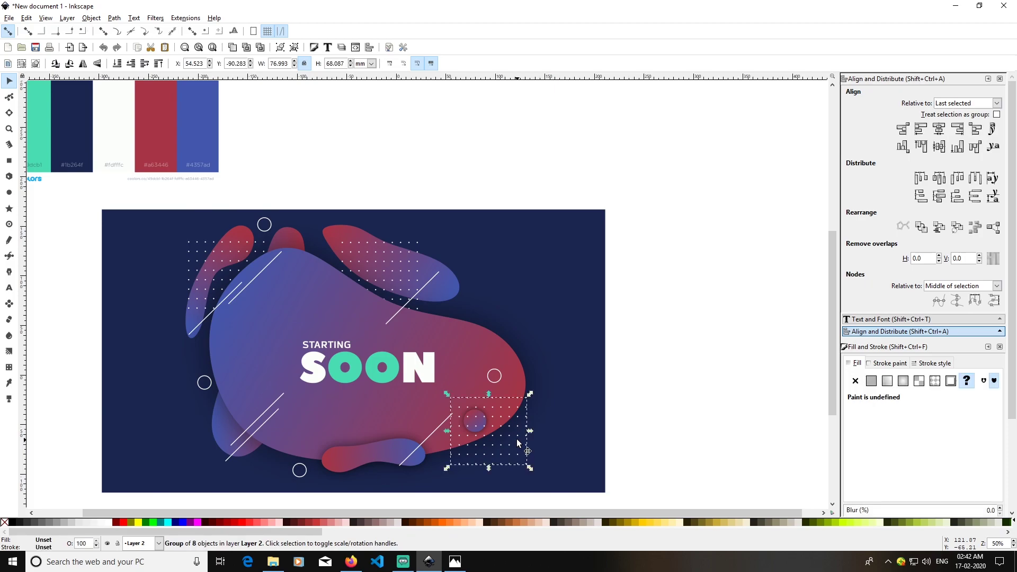
left_click(118, 63)
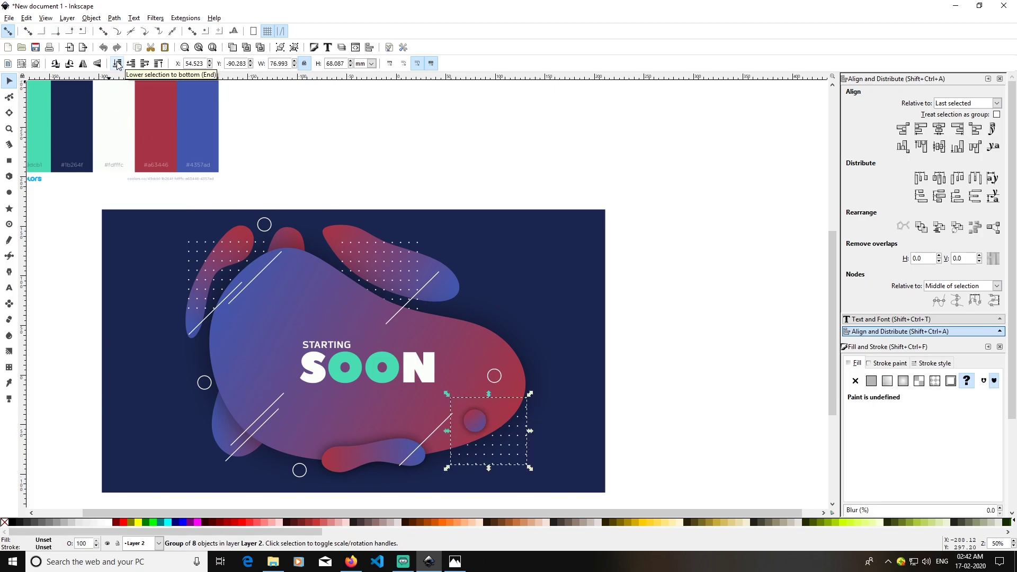
left_click(625, 261)
left_click_drag(681, 336, 729, 315)
scroll(693, 269, "up", 4)
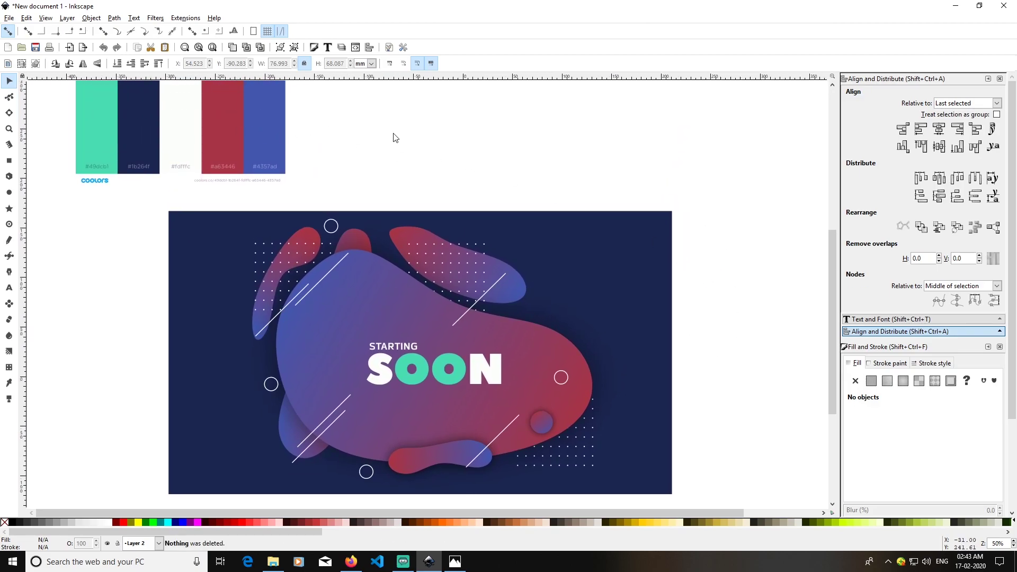
left_click_drag(234, 159, 322, 170)
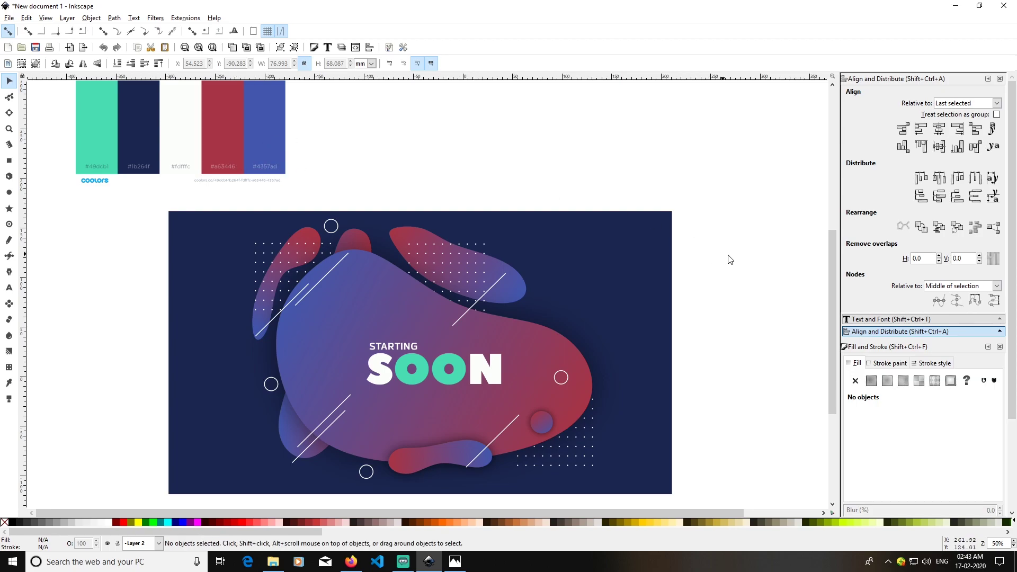
mouse_move(749, 339)
left_mouse_down()
mouse_move(761, 262)
mouse_move(708, 268)
mouse_move(720, 257)
left_mouse_up()
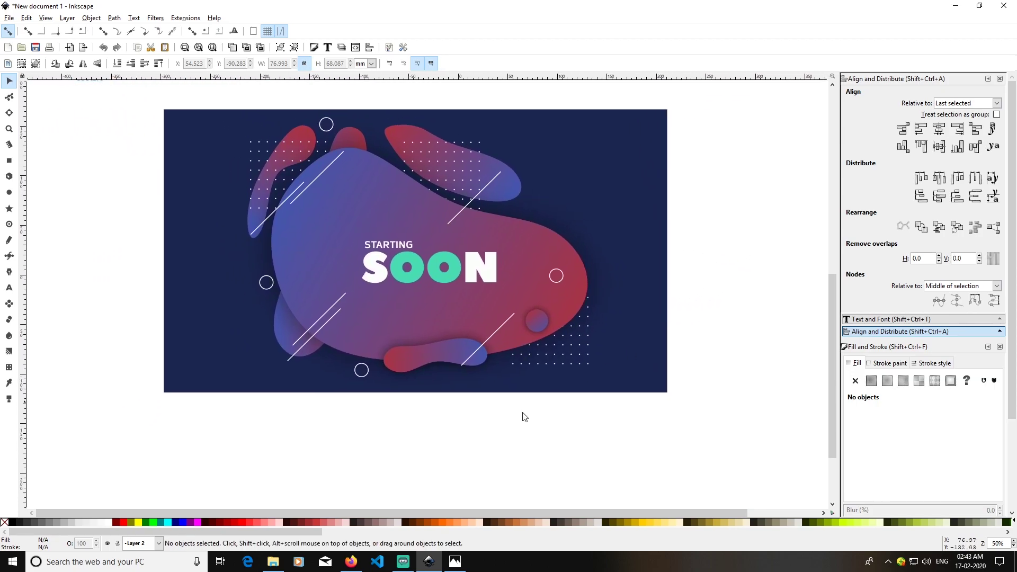
left_click_drag(411, 427, 417, 436)
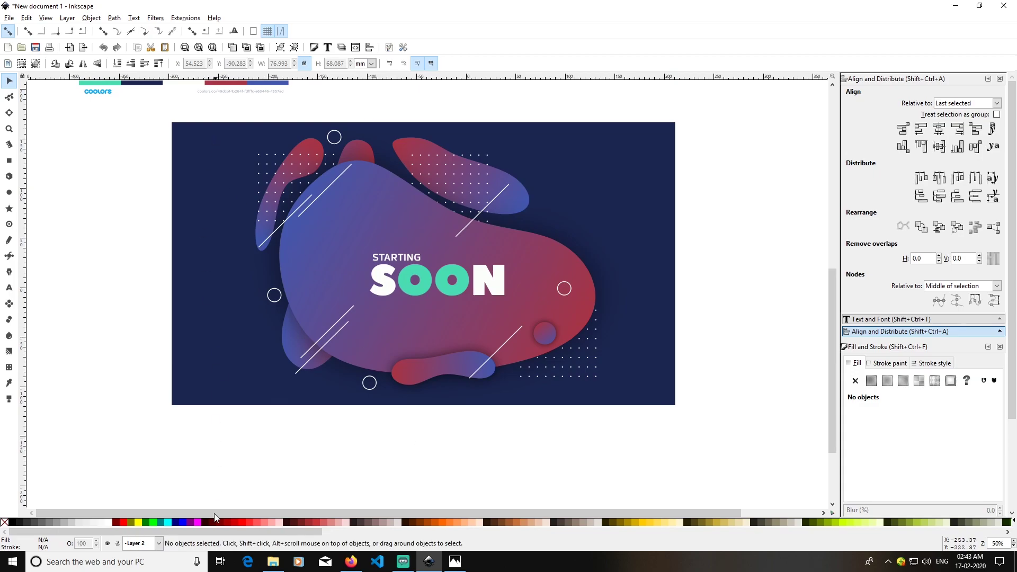
Unlock Layer 1 and delete the colour palette image above the artwork.
left_click(158, 544)
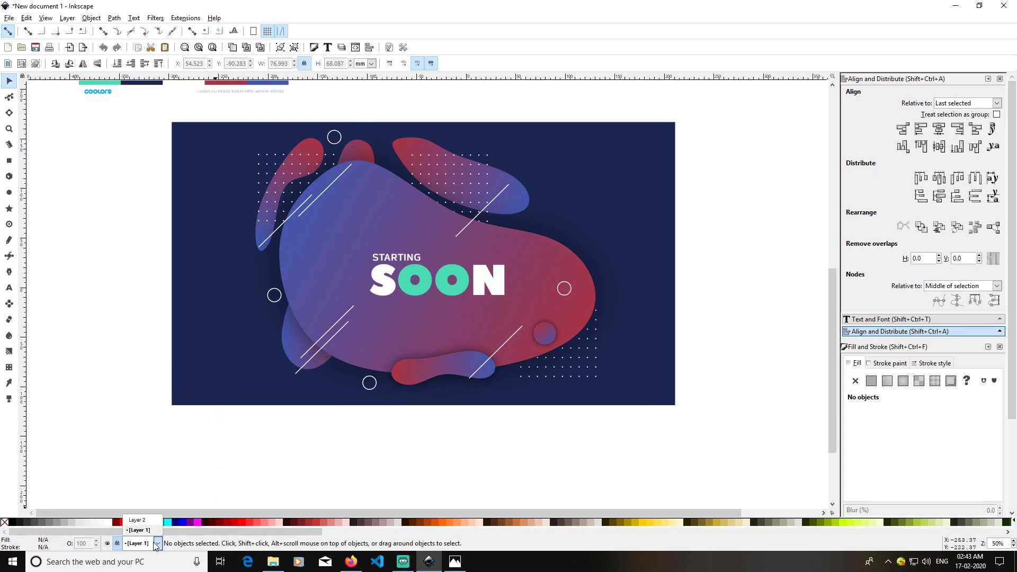
left_click(156, 531)
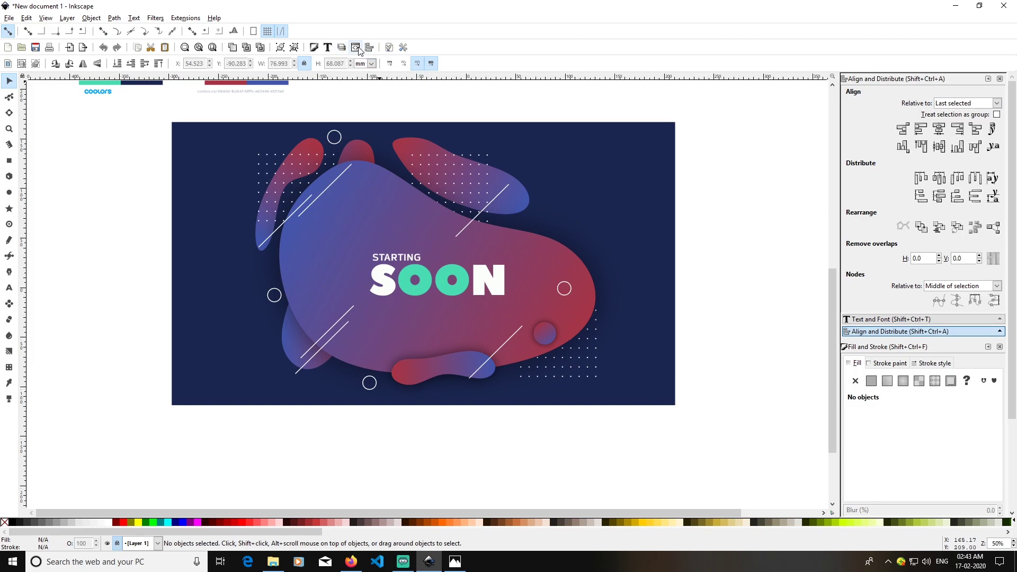
left_click(342, 48)
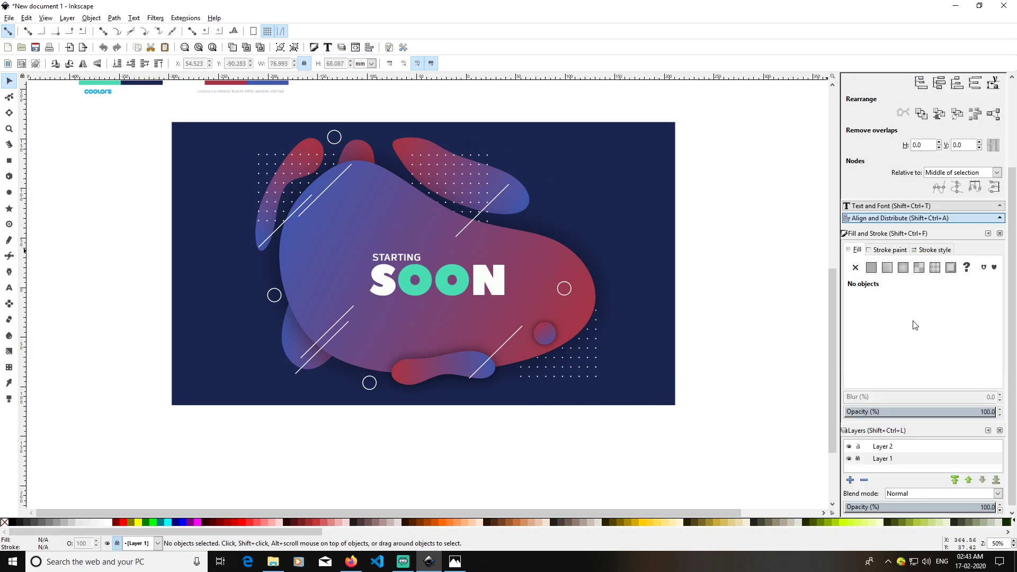
left_click(858, 459)
scroll(742, 263, "up", 7)
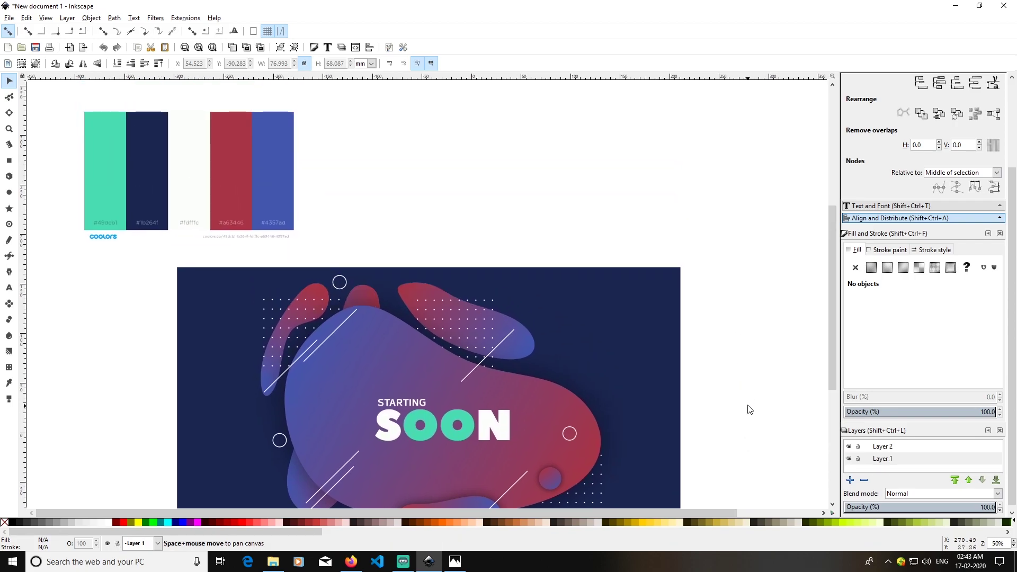
left_click(216, 204)
key("Delete")
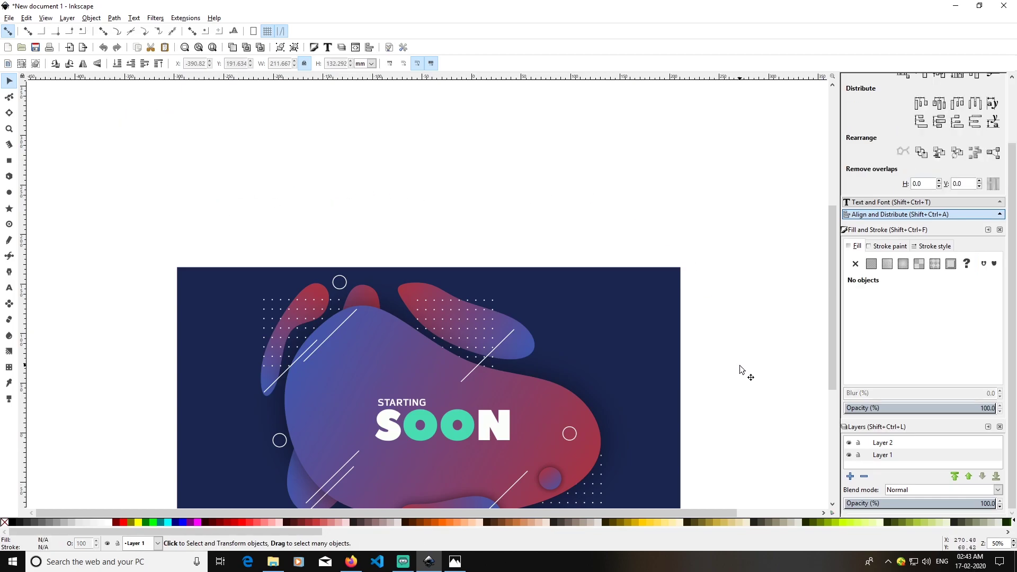
Lock Layer 1 again and bring the whole artwork back into view.
scroll(743, 411, "down", 8)
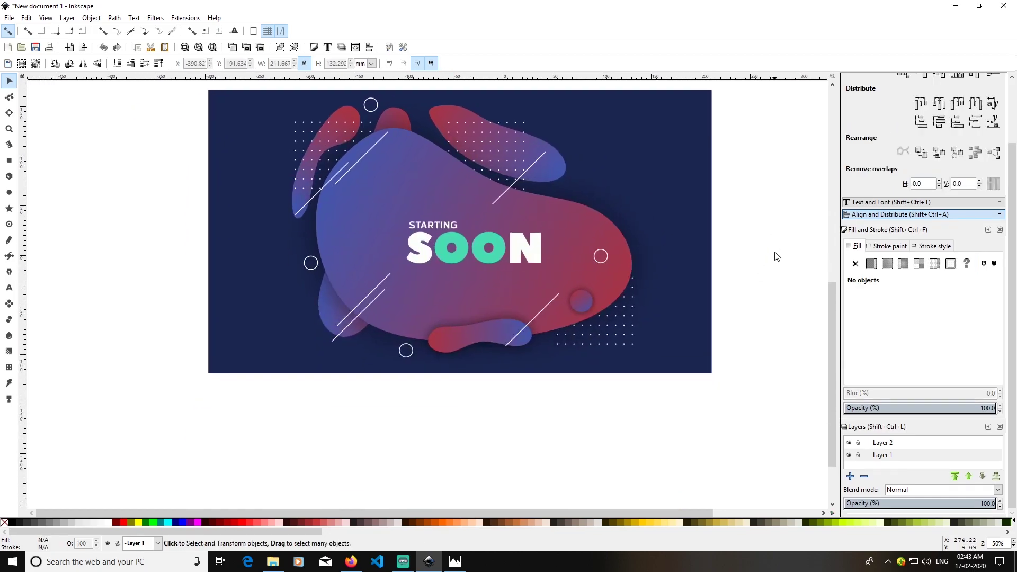
left_click(858, 457)
scroll(734, 422, "down", 2)
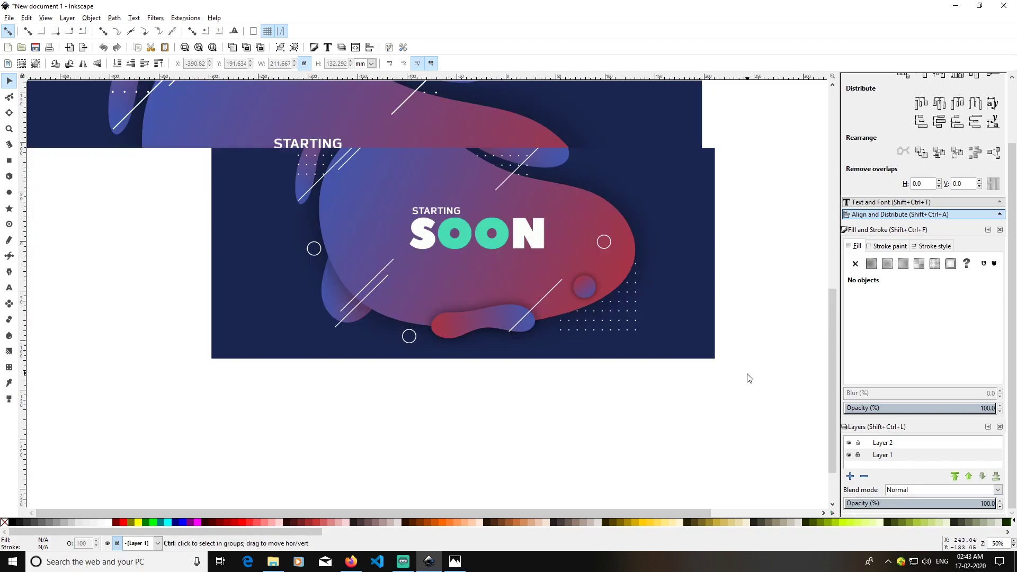
left_click_drag(775, 313, 734, 381)
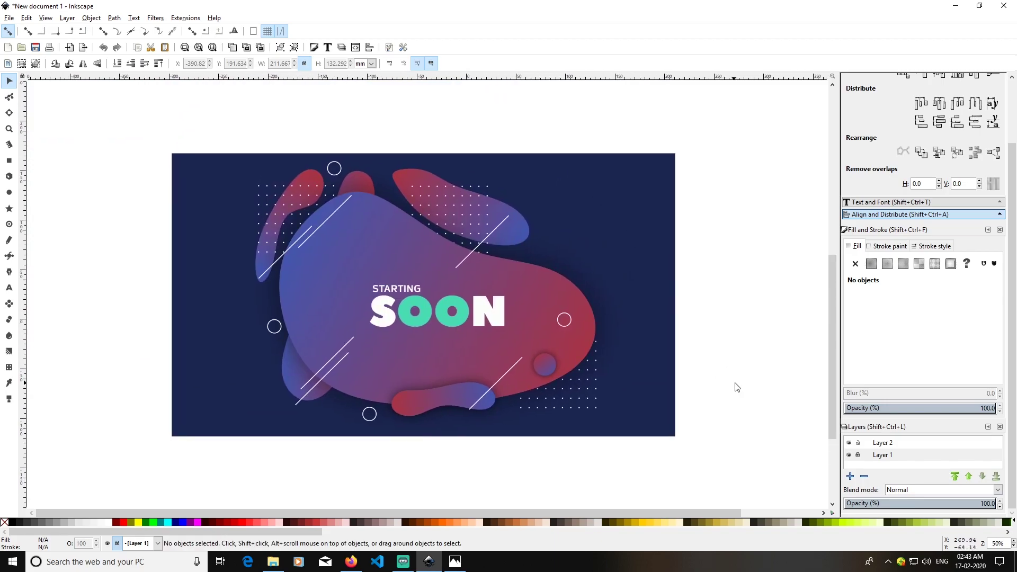